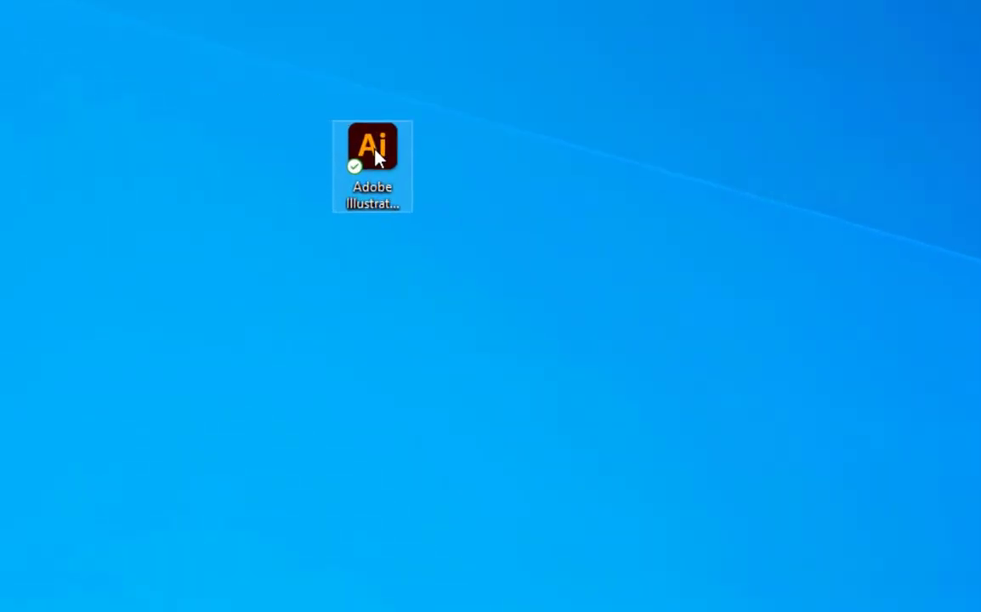
- Launch Adobe Illustrator, look through the Formation tutorials and return to the Accueil page
{"action": "double_click", "coordinate": [375, 150]}
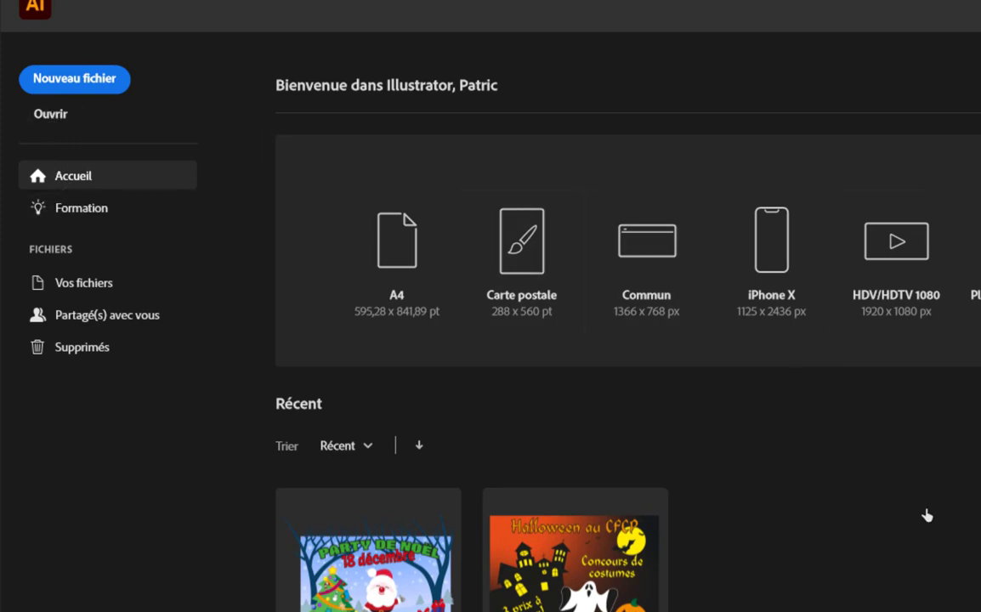
{"action": "left_click", "coordinate": [94, 211]}
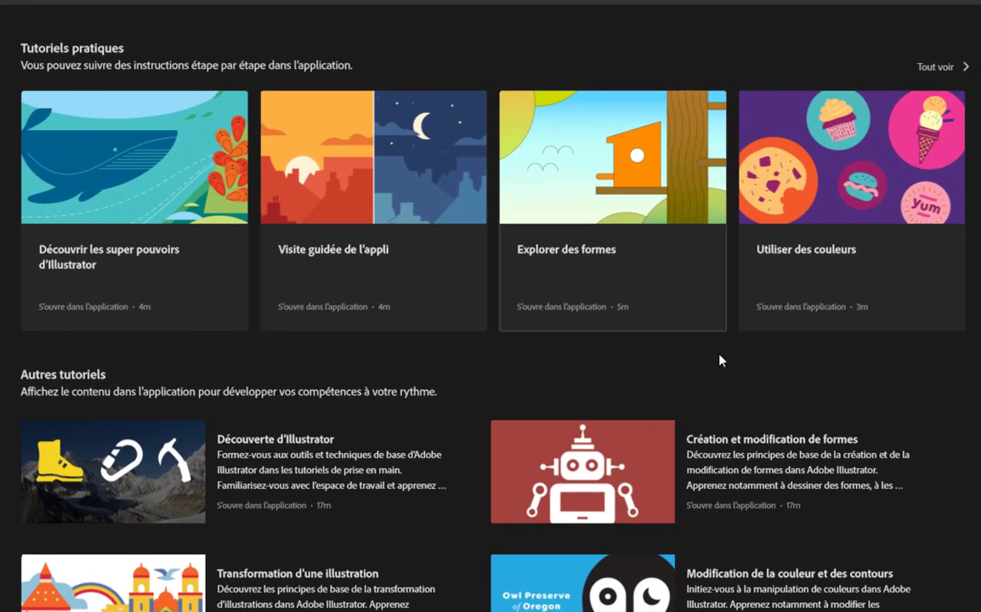
{"action": "scroll", "coordinate": [884, 504], "scroll_direction": "down", "scroll_amount": 10}
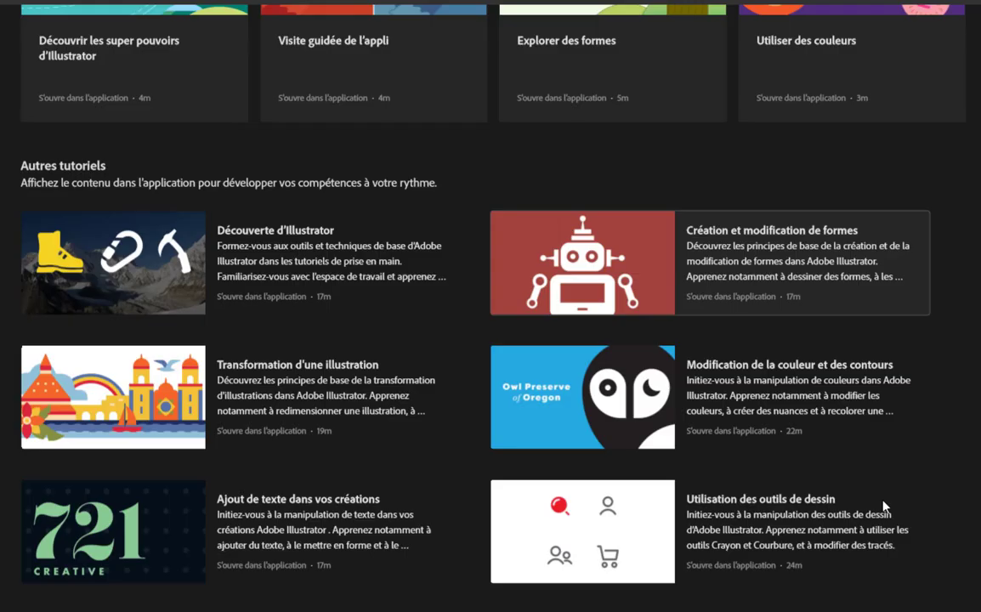
{"action": "scroll", "coordinate": [881, 500], "scroll_direction": "down", "scroll_amount": 2}
{"action": "scroll", "coordinate": [855, 472], "scroll_direction": "up", "scroll_amount": 15}
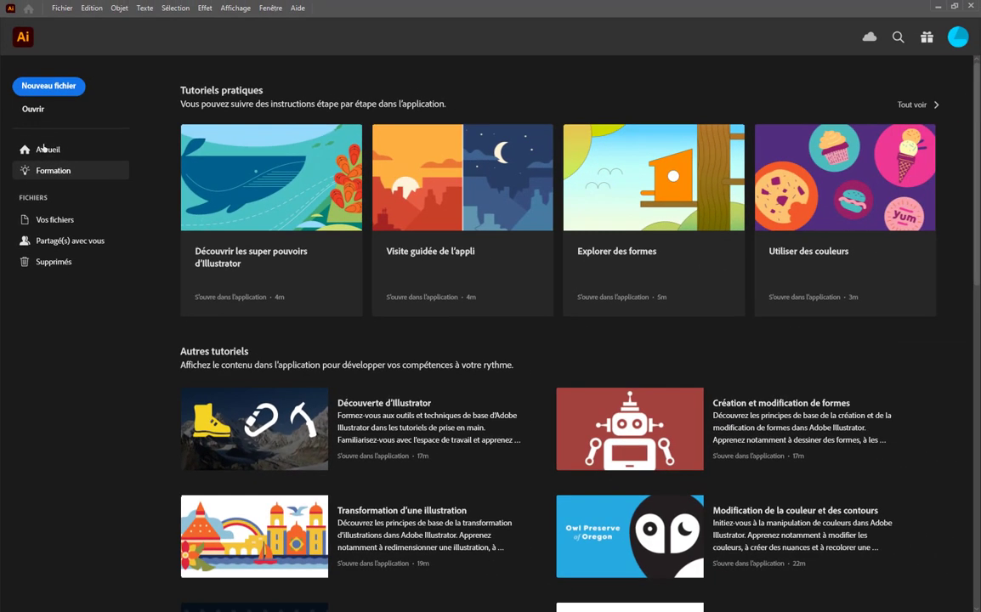
{"action": "left_click", "coordinate": [103, 142]}
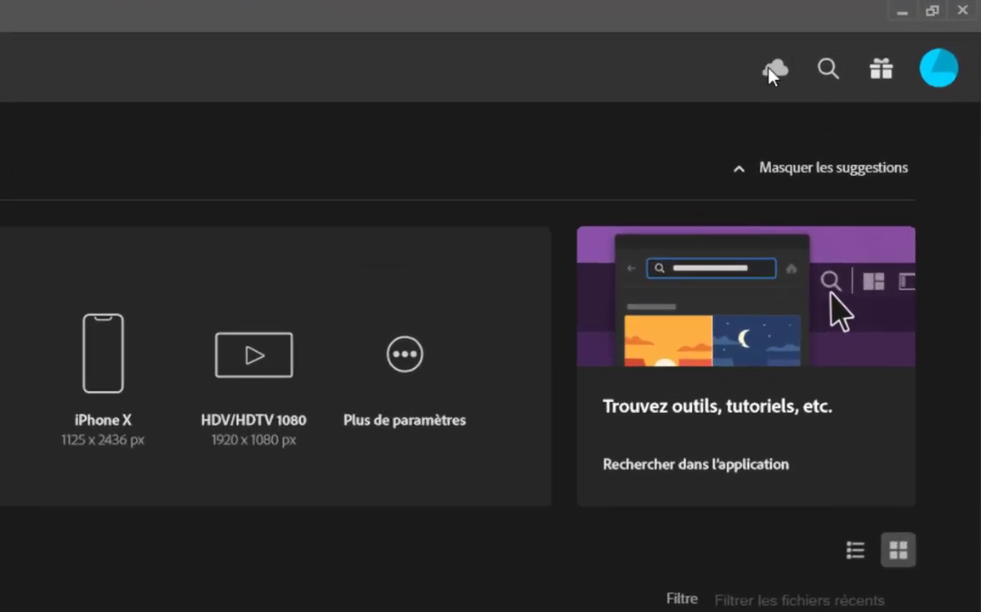
- Check the cloud storage status and view the Nouveautés overview, closing it when done
{"action": "left_click", "coordinate": [769, 69]}
{"action": "left_click", "coordinate": [882, 74]}
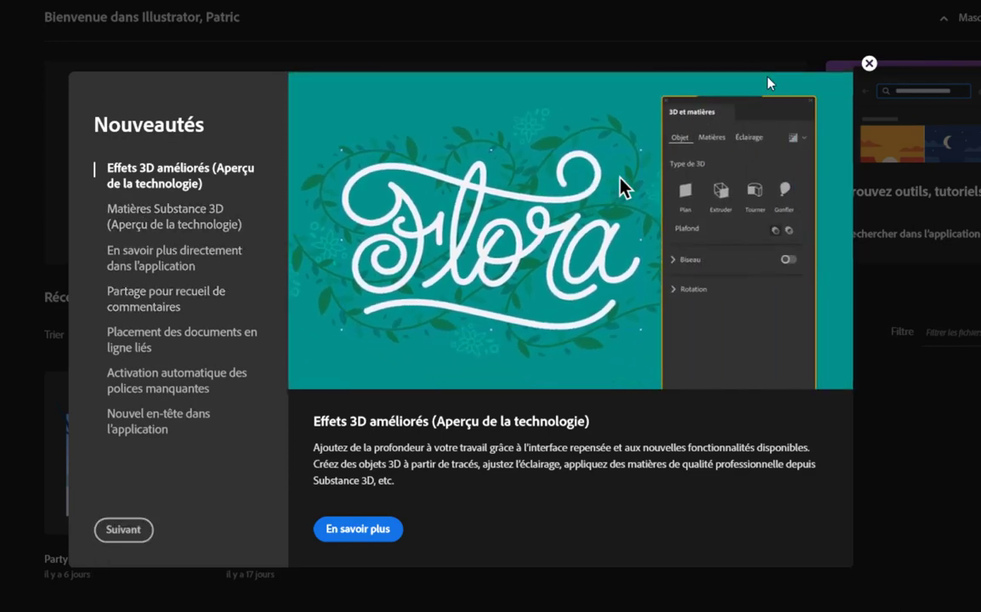
{"action": "left_click", "coordinate": [869, 63]}
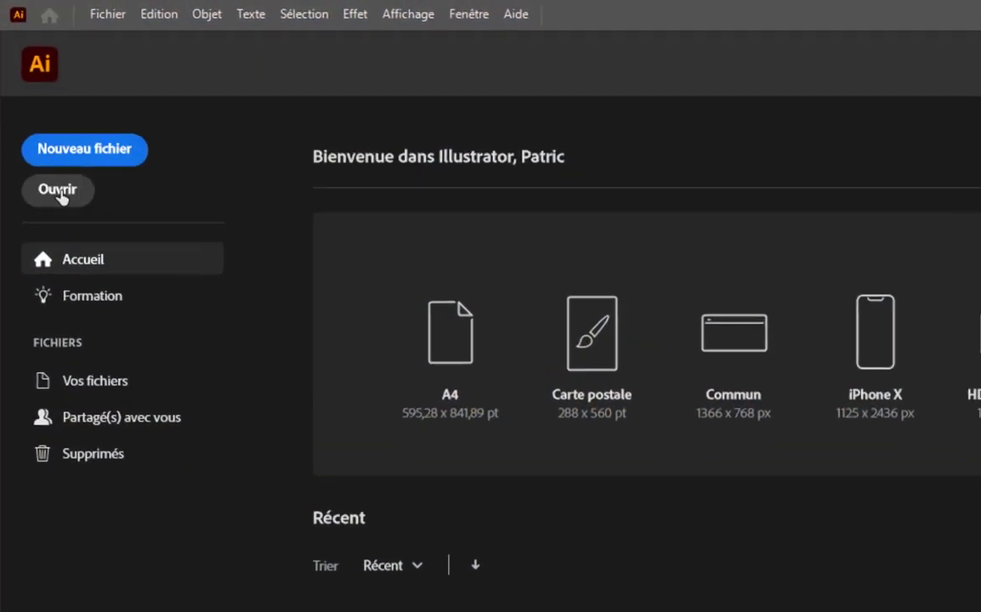
- Open the file Vecteur-pixel.ai from the Partie 1 folder
{"action": "left_click", "coordinate": [61, 201]}
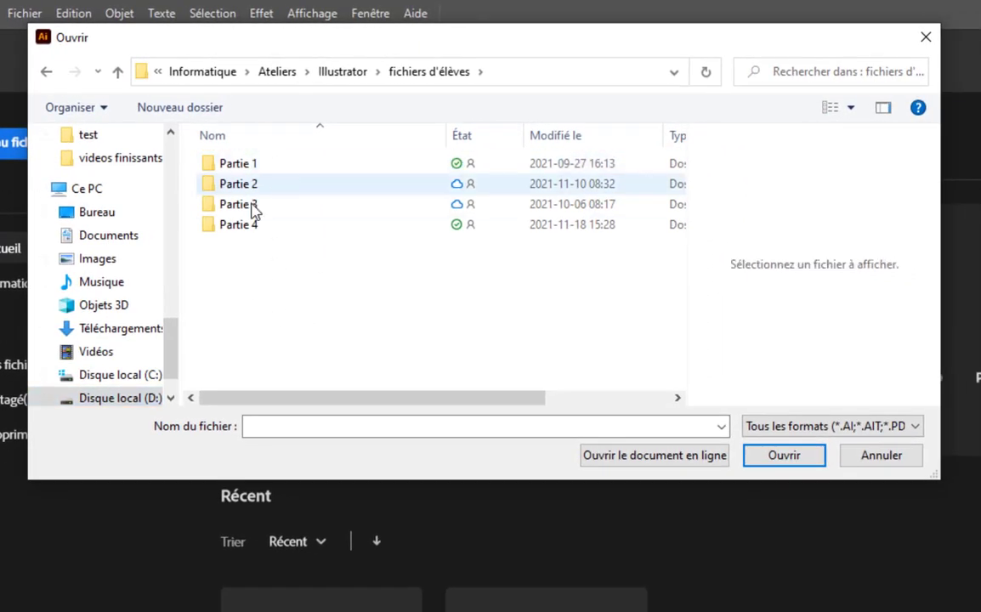
{"action": "left_click", "coordinate": [257, 168]}
{"action": "double_click", "coordinate": [257, 168]}
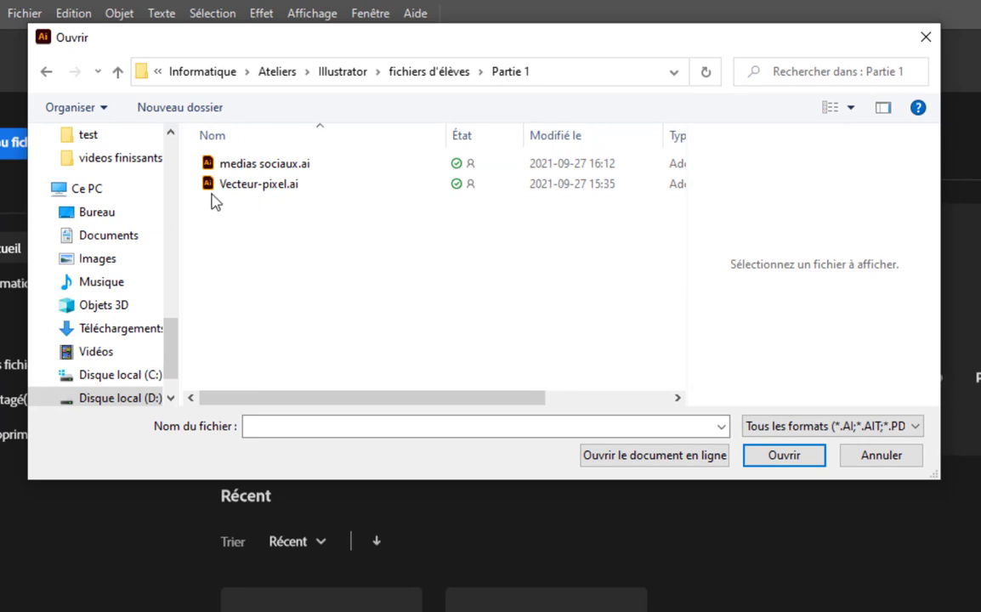
{"action": "left_click", "coordinate": [256, 187]}
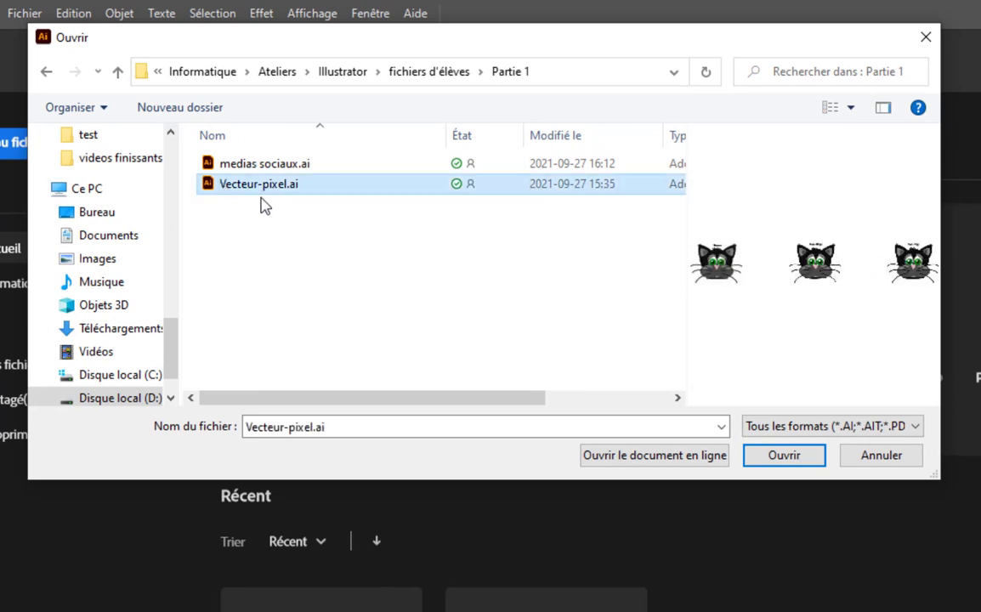
{"action": "left_click", "coordinate": [782, 457]}
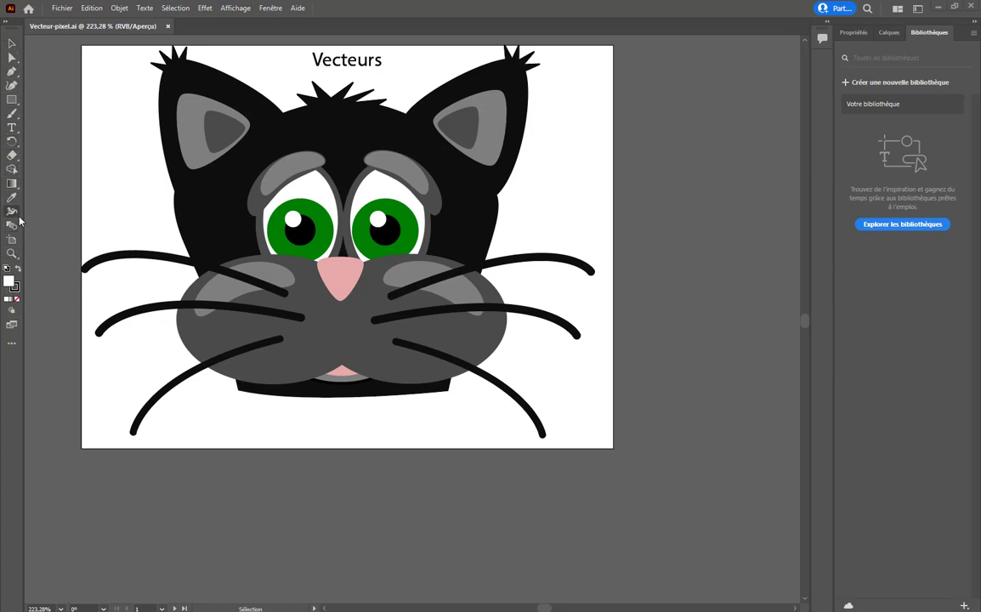
- Look through the Propriétés, Calques and Bibliothèques panels, finishing on Propriétés
{"action": "left_click", "coordinate": [855, 34]}
{"action": "left_click", "coordinate": [890, 34]}
{"action": "left_click", "coordinate": [926, 33]}
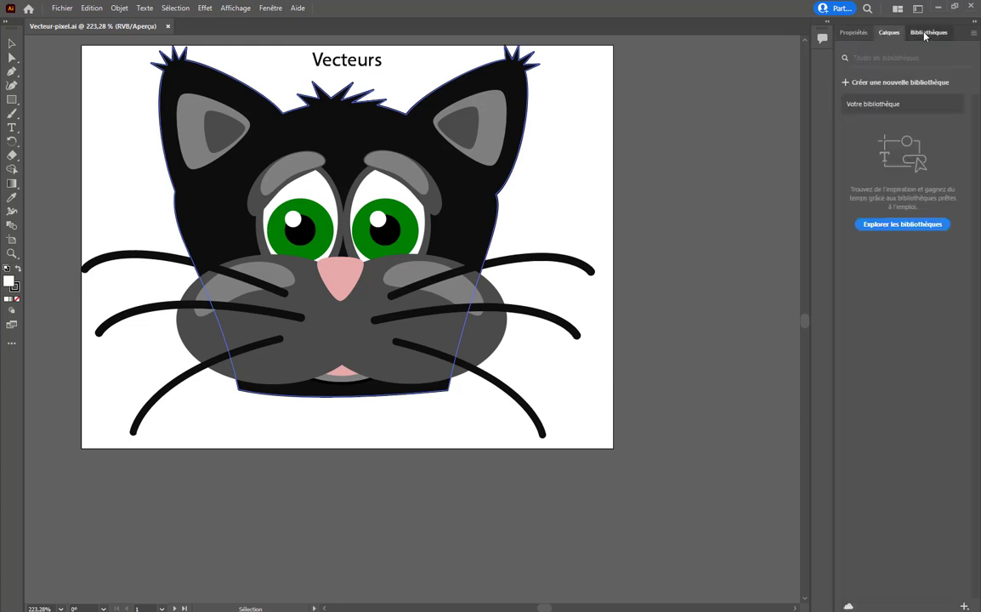
{"action": "left_click", "coordinate": [854, 34]}
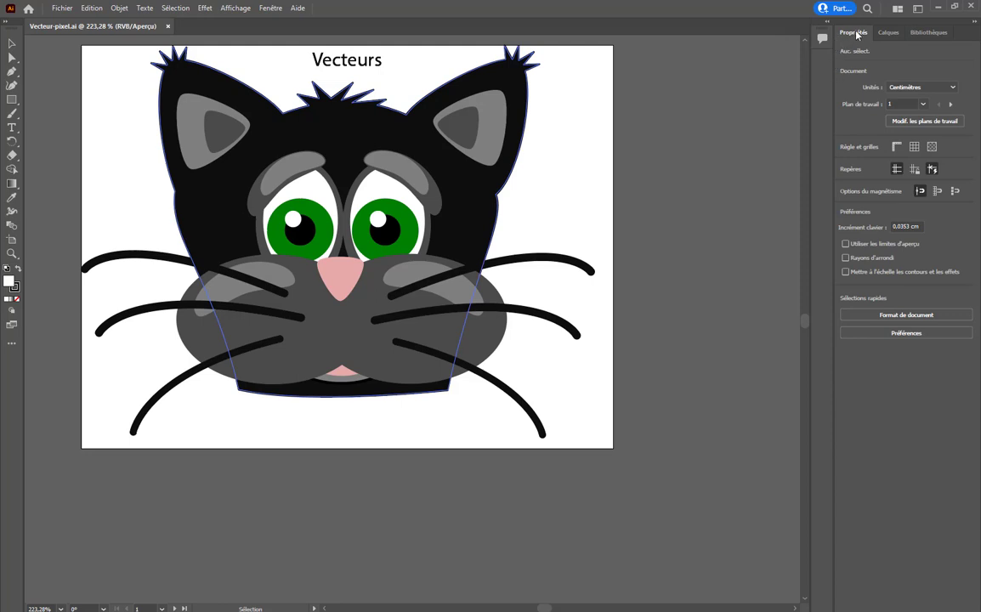
{"action": "left_click", "coordinate": [889, 33]}
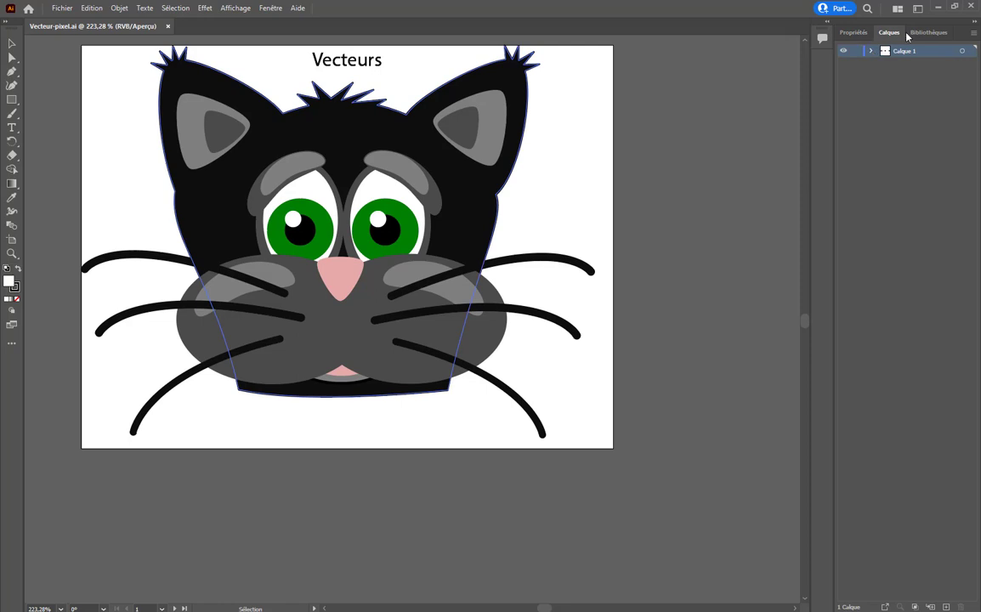
{"action": "left_click", "coordinate": [925, 34]}
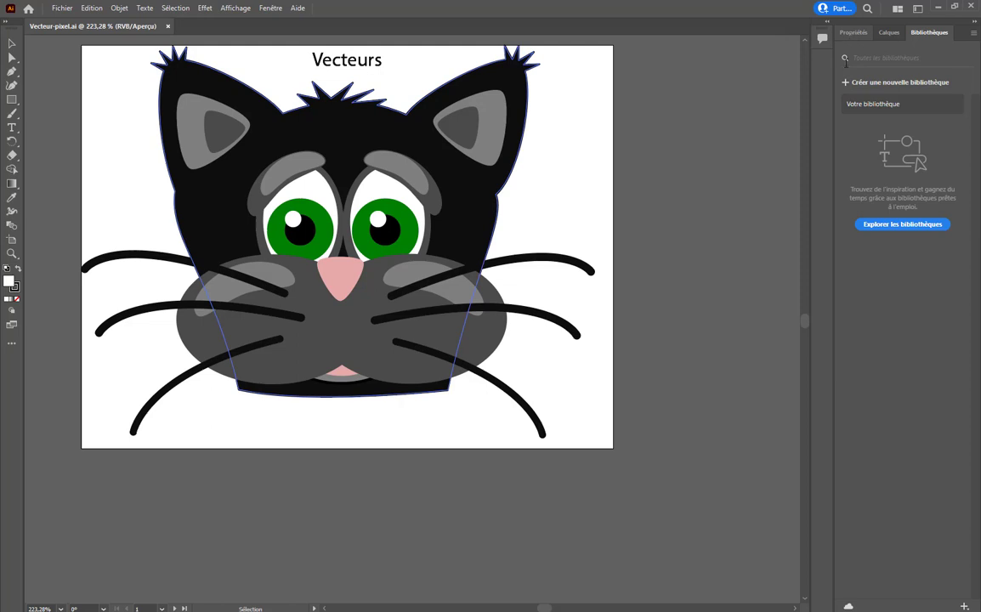
{"action": "left_click", "coordinate": [853, 33]}
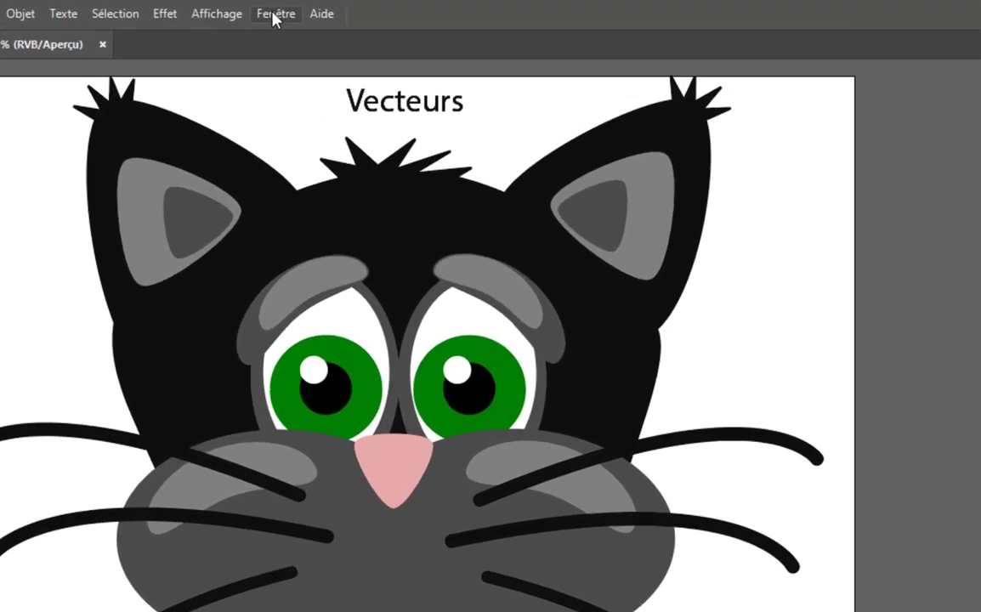
- Examine the list of available workspaces under Espace de travail, keeping Les indispensables
{"action": "left_click", "coordinate": [269, 9]}
{"action": "mouse_move", "coordinate": [441, 147]}
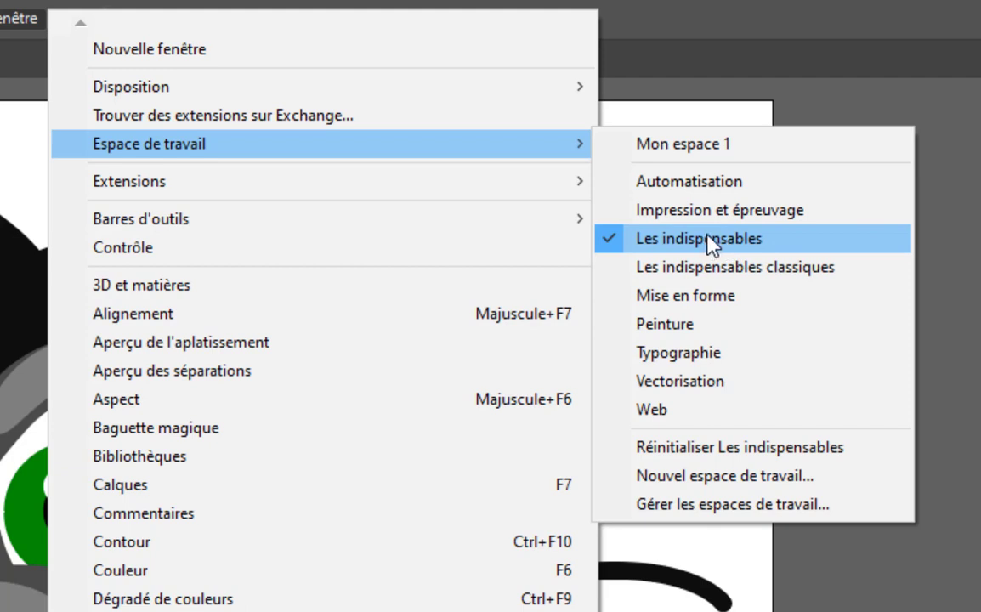
{"action": "left_click", "coordinate": [687, 3]}
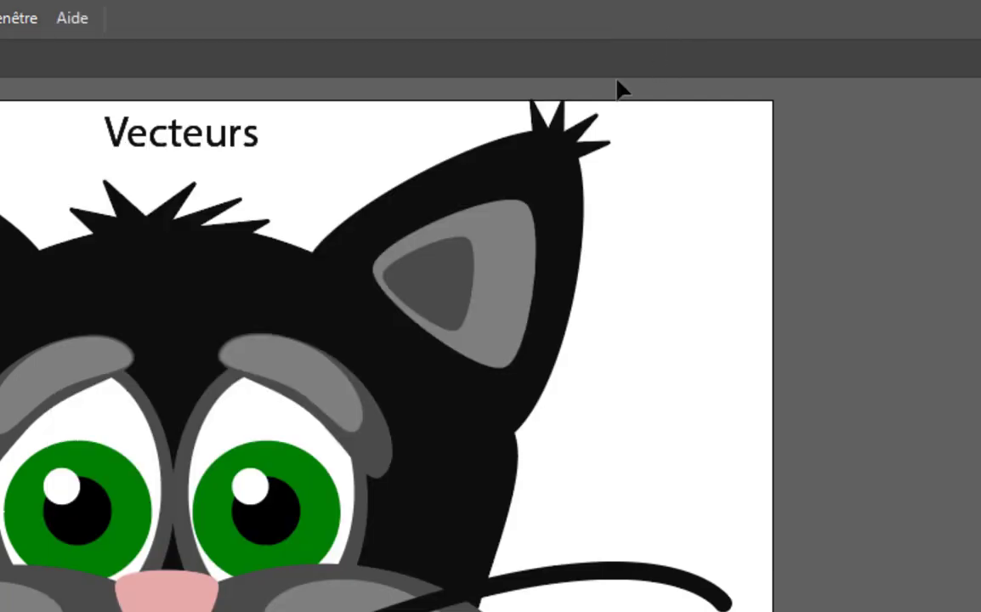
{"action": "left_click", "coordinate": [8, 19]}
{"action": "mouse_move", "coordinate": [162, 146]}
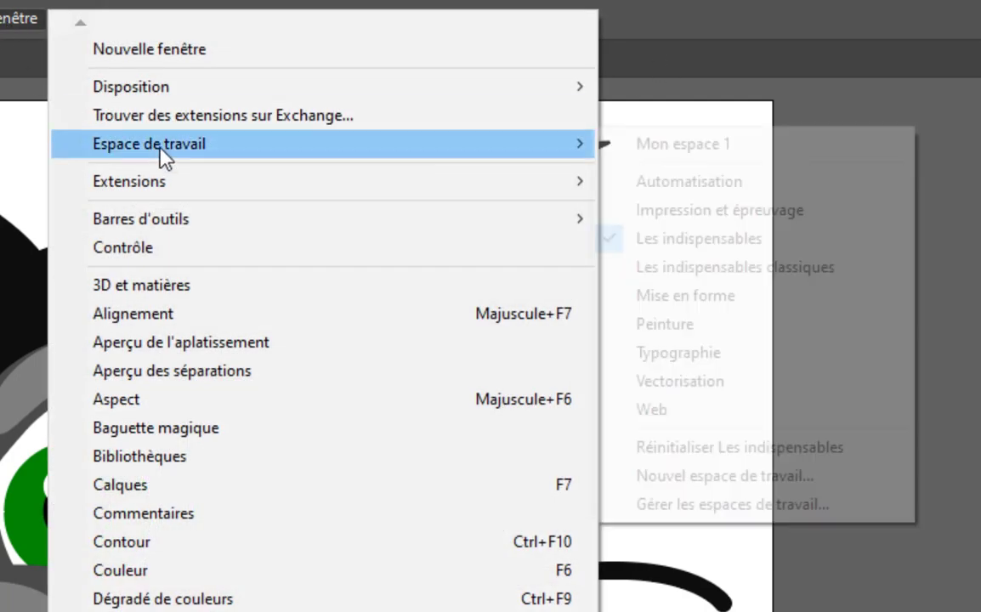
{"action": "left_click", "coordinate": [784, 18]}
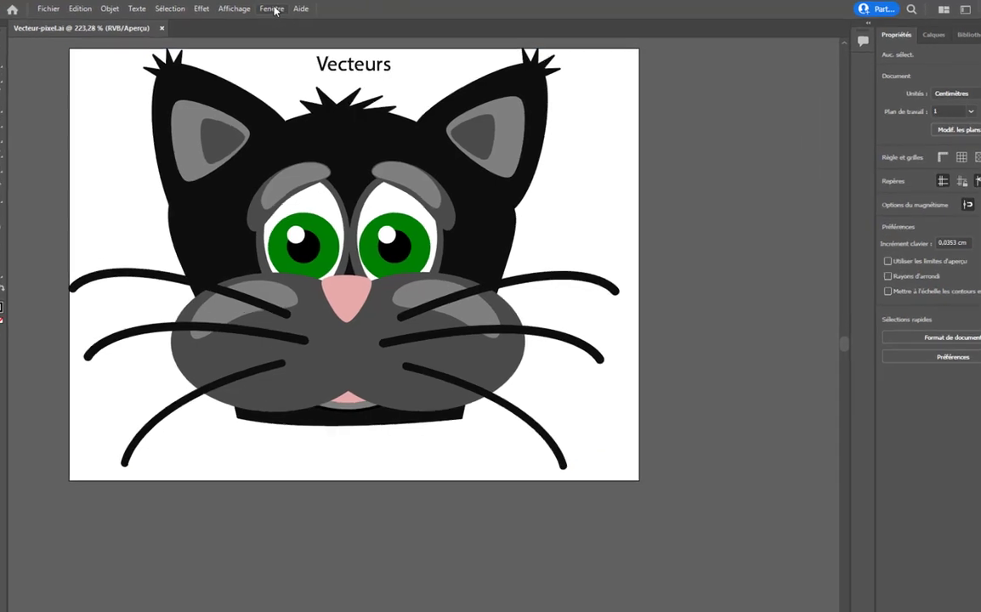
- Show the Plans de travail panel docked above Propriétés and check the Exportation de fichier panel grouped with it
{"action": "left_click", "coordinate": [271, 8]}
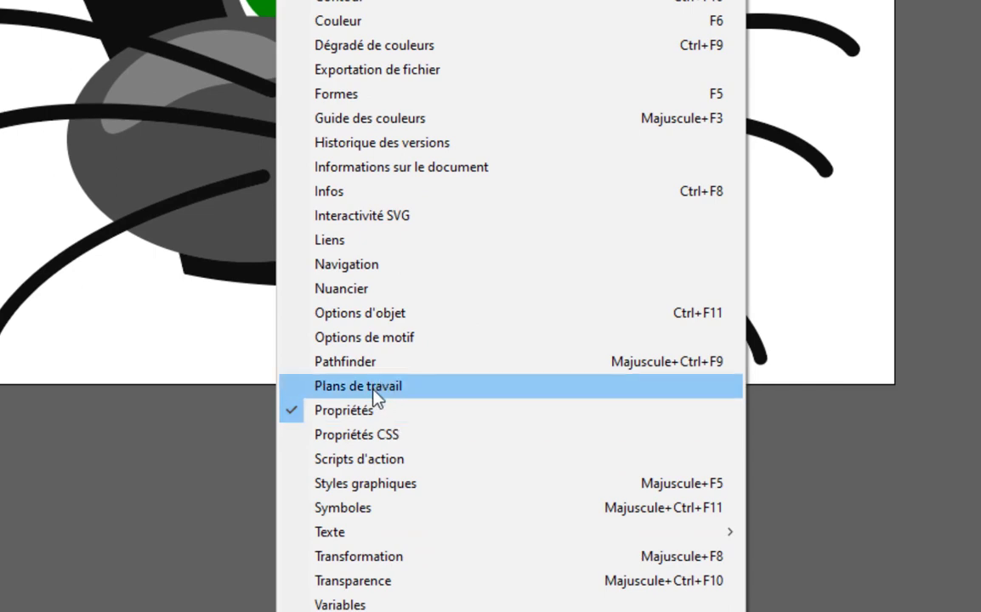
{"action": "left_click", "coordinate": [373, 391]}
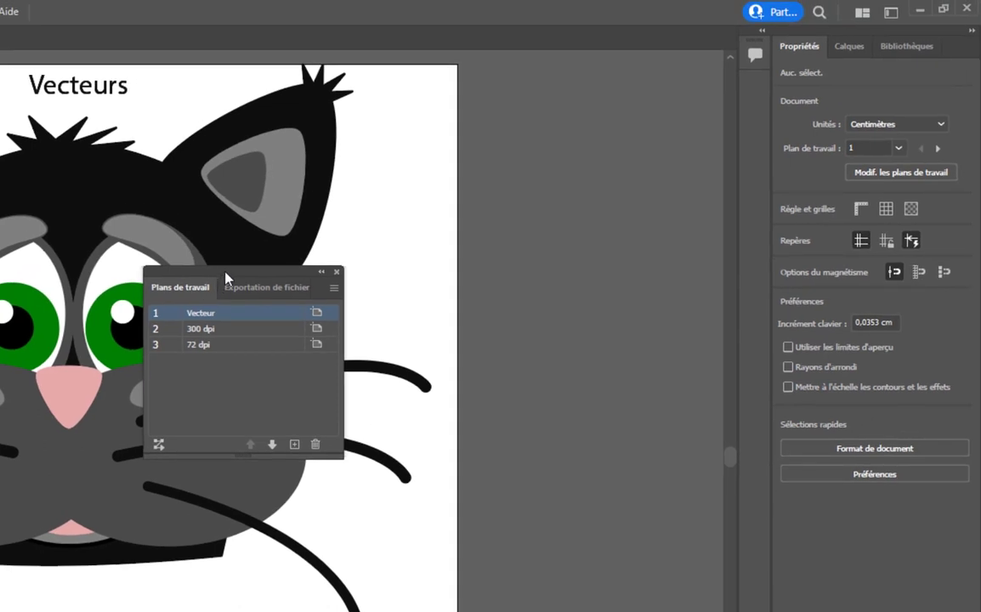
{"action": "left_click_drag", "start_coordinate": [227, 277], "coordinate": [850, 39]}
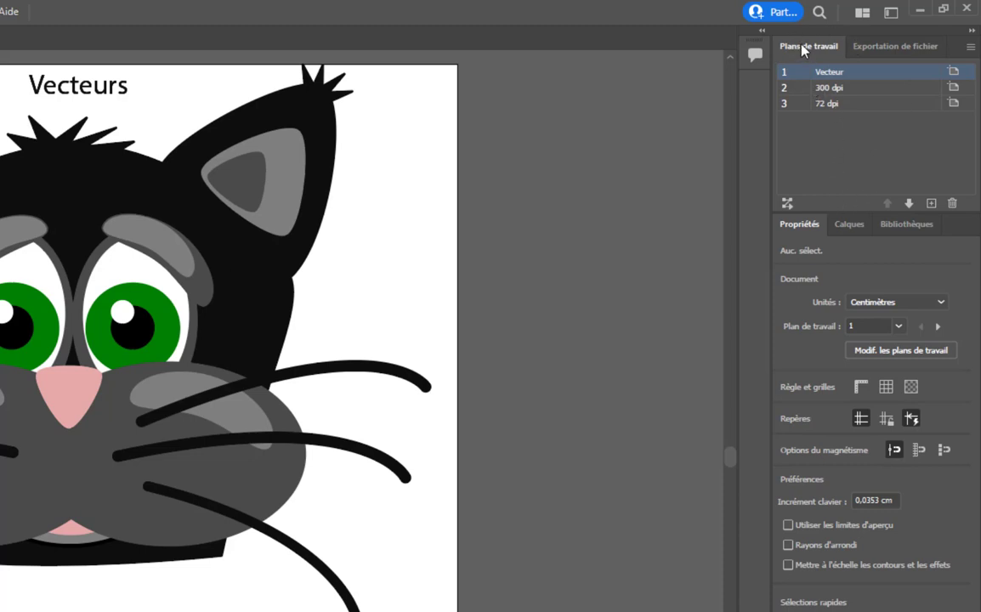
{"action": "left_click", "coordinate": [901, 47]}
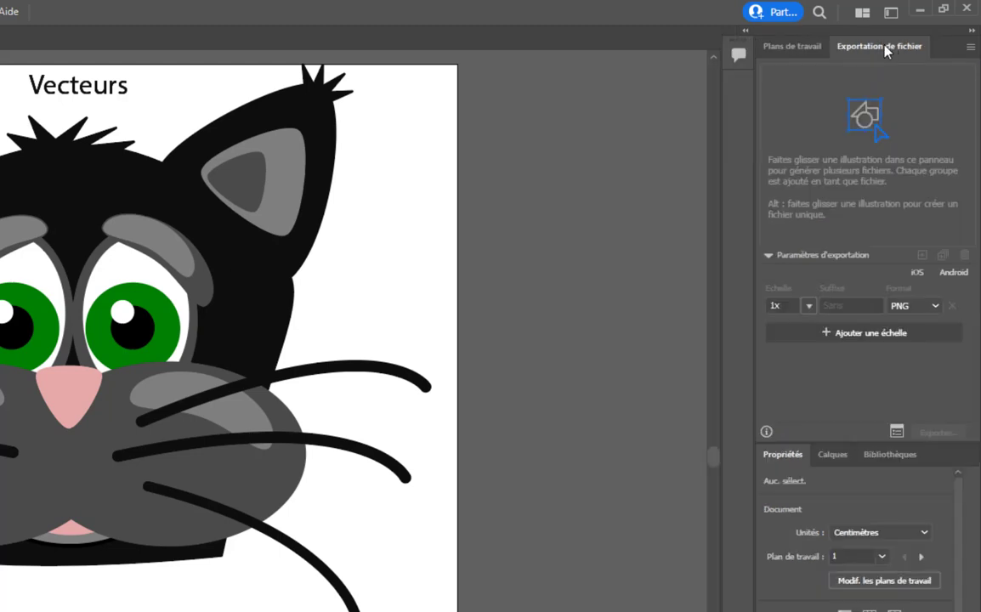
{"action": "left_click", "coordinate": [780, 50]}
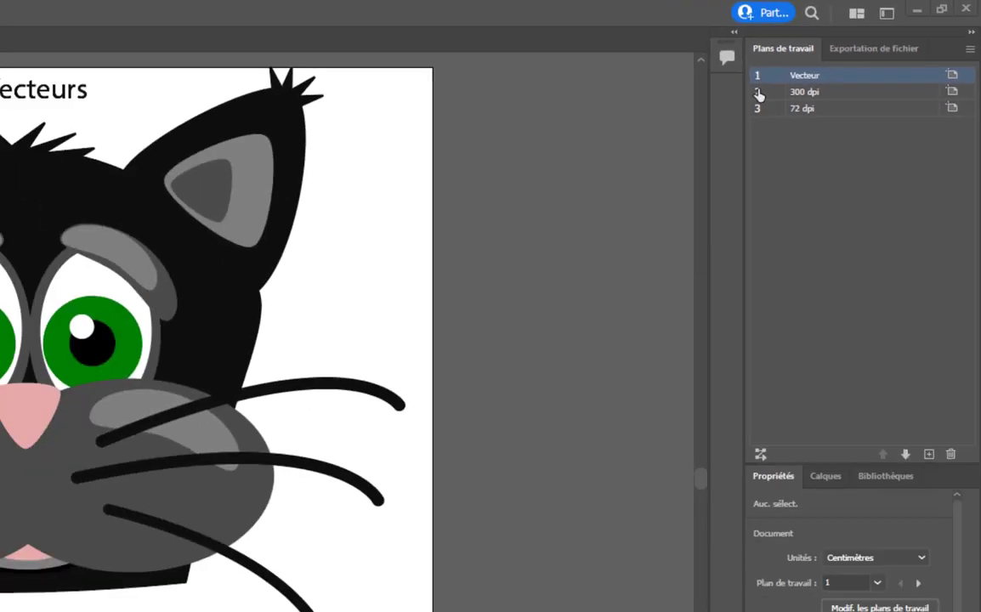
- Compare the cat drawing on the Vecteur, 300 dpi and 72 dpi artboards using the artboard list
{"action": "left_click", "coordinate": [634, 144]}
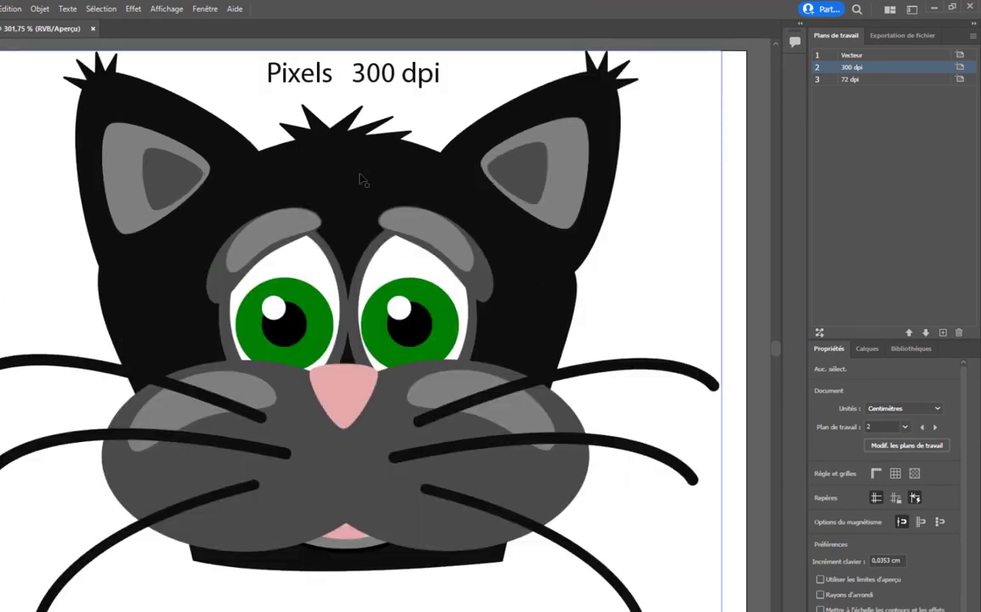
{"action": "left_click", "coordinate": [818, 80]}
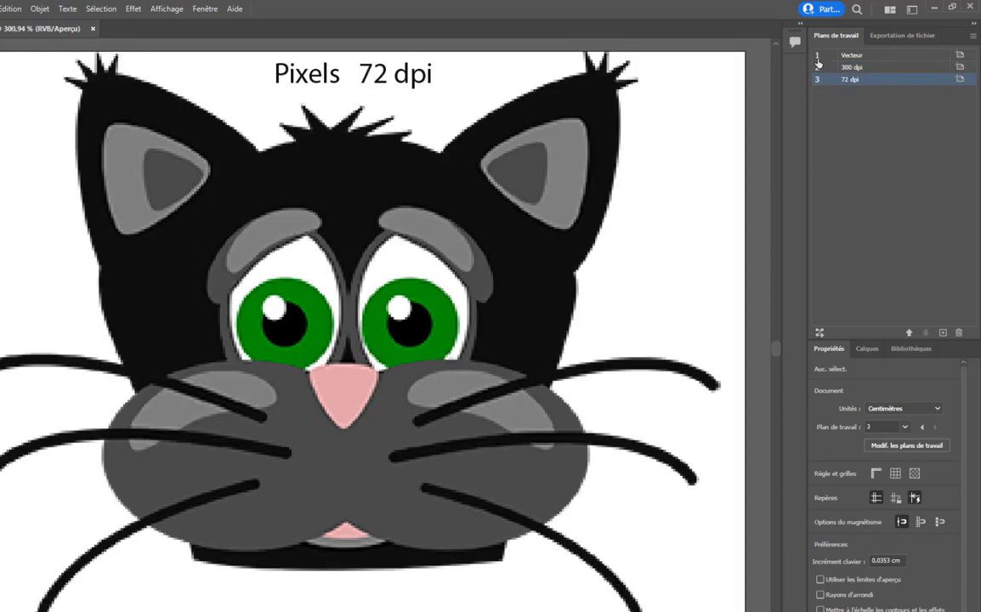
{"action": "left_click", "coordinate": [817, 58]}
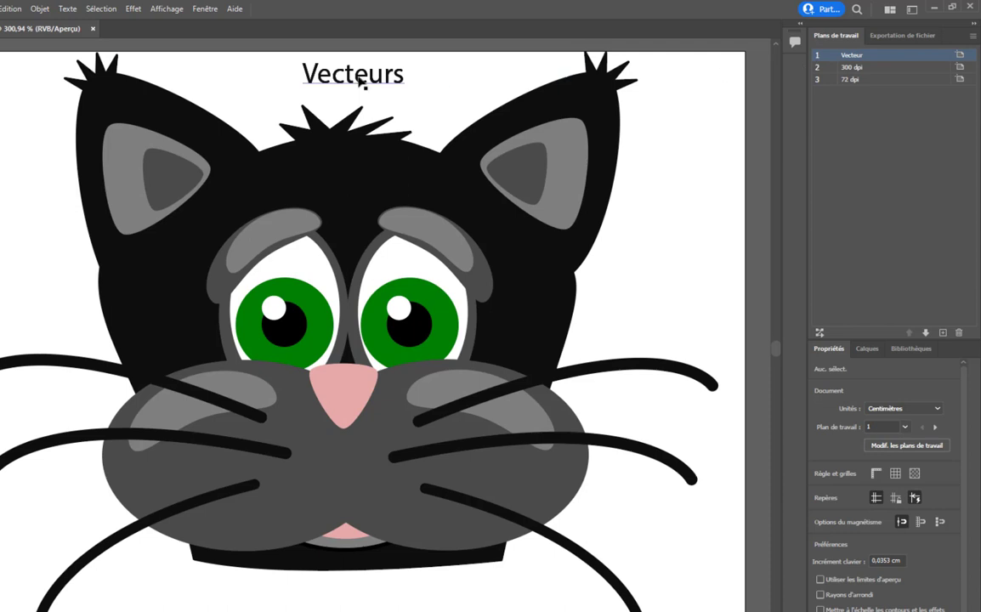
{"action": "left_click", "coordinate": [816, 68]}
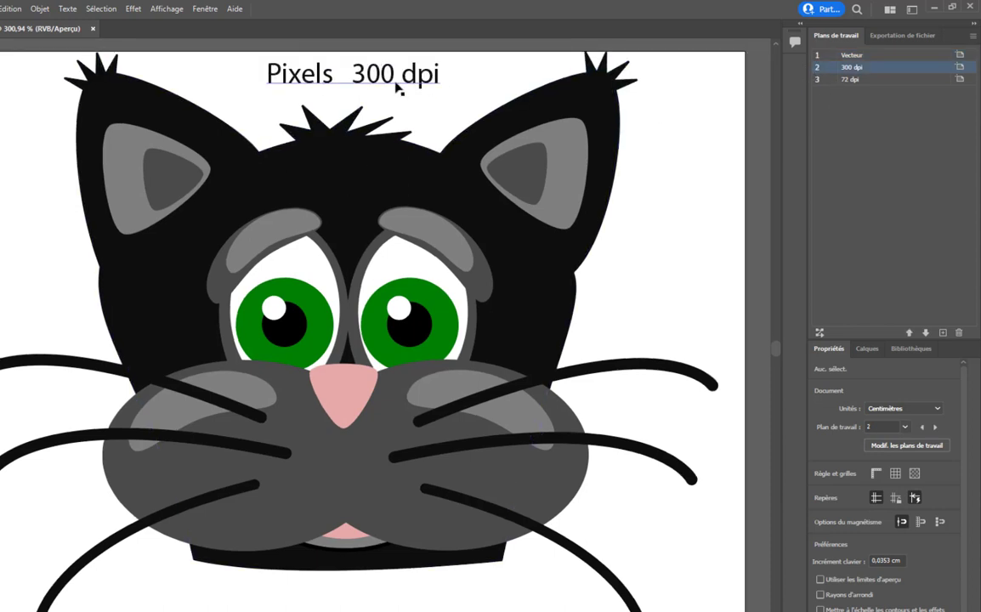
{"action": "left_click", "coordinate": [818, 81]}
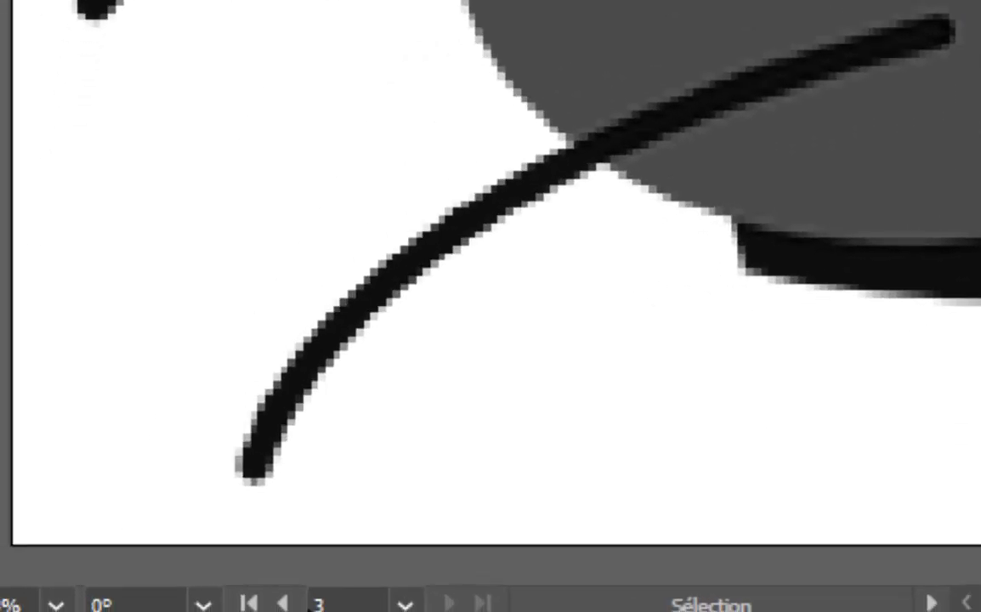
- Step through the artboards with the document's artboard navigation, from 300 dpi to Vecteur and back to 72 dpi
{"action": "left_click", "coordinate": [424, 602]}
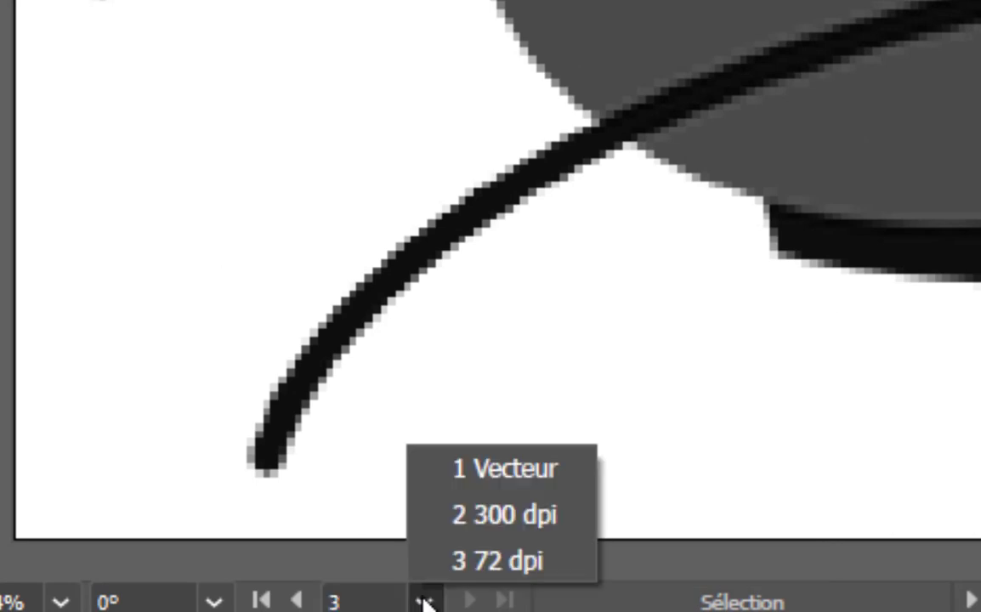
{"action": "left_click", "coordinate": [493, 521]}
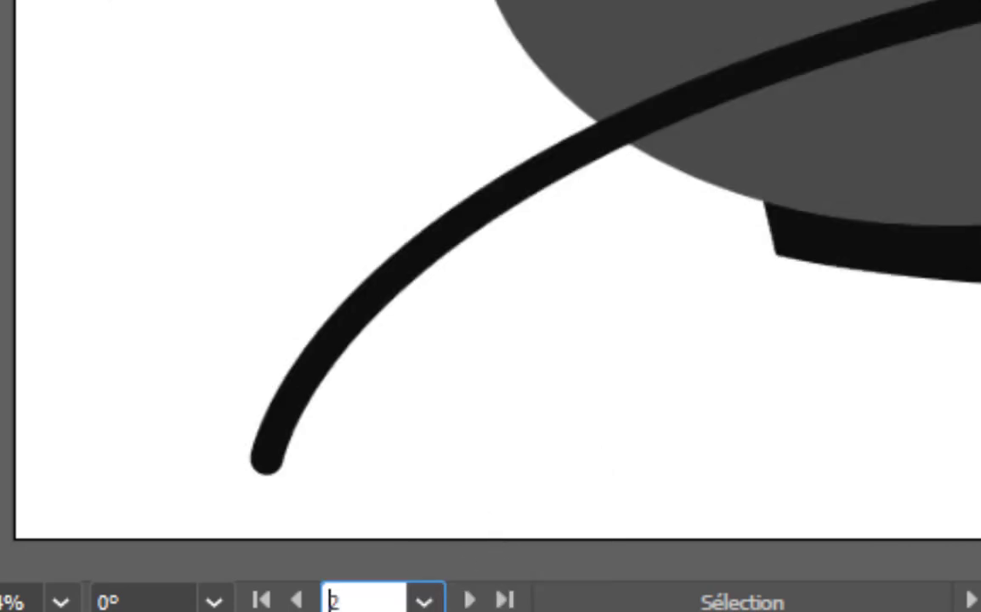
{"action": "left_click", "coordinate": [299, 601]}
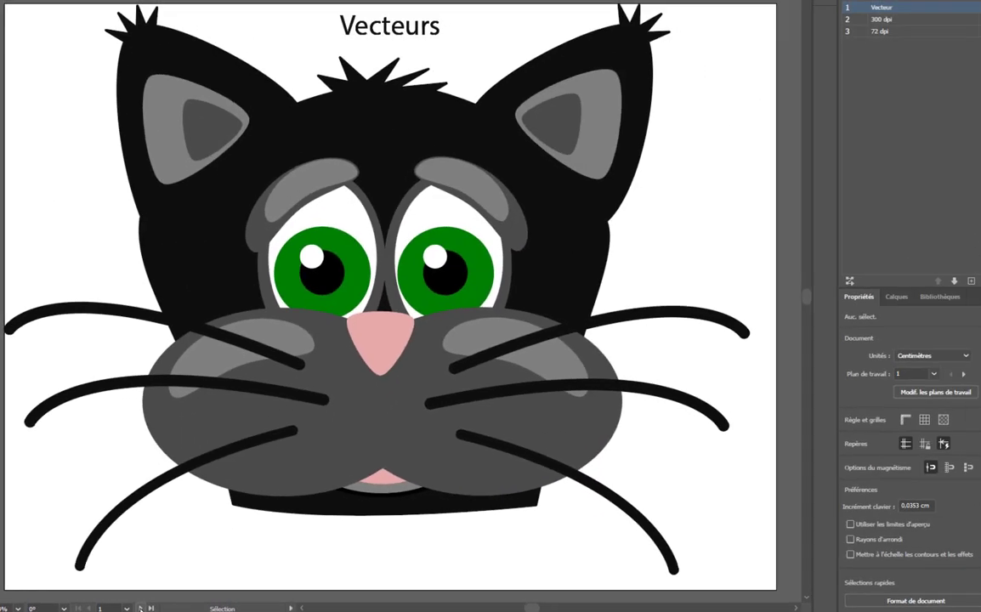
{"action": "left_click", "coordinate": [469, 600]}
{"action": "left_click", "coordinate": [141, 609]}
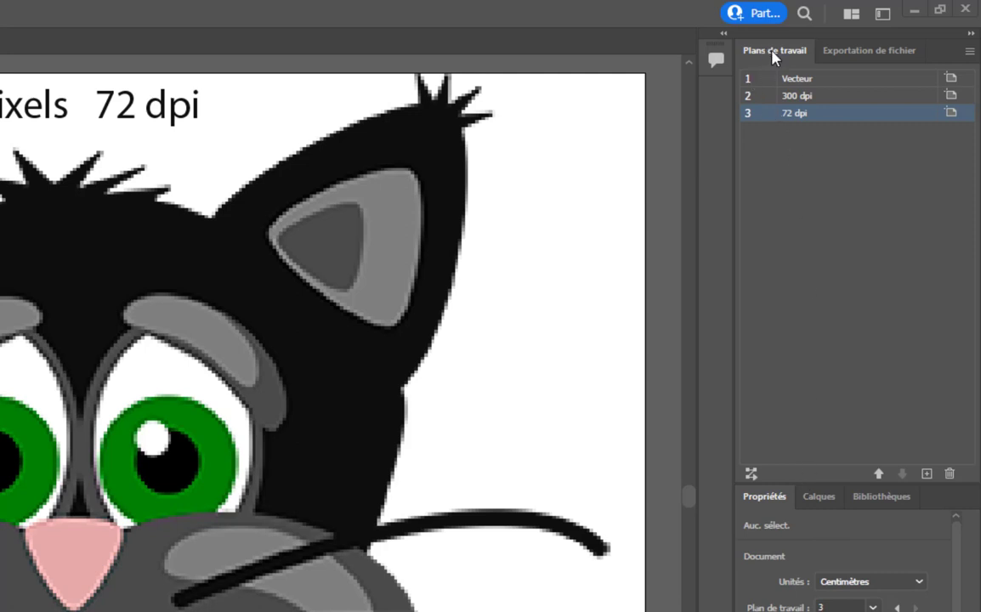
- Collapse the Plans de travail panel group above Propriétés
{"action": "double_click", "coordinate": [772, 53]}
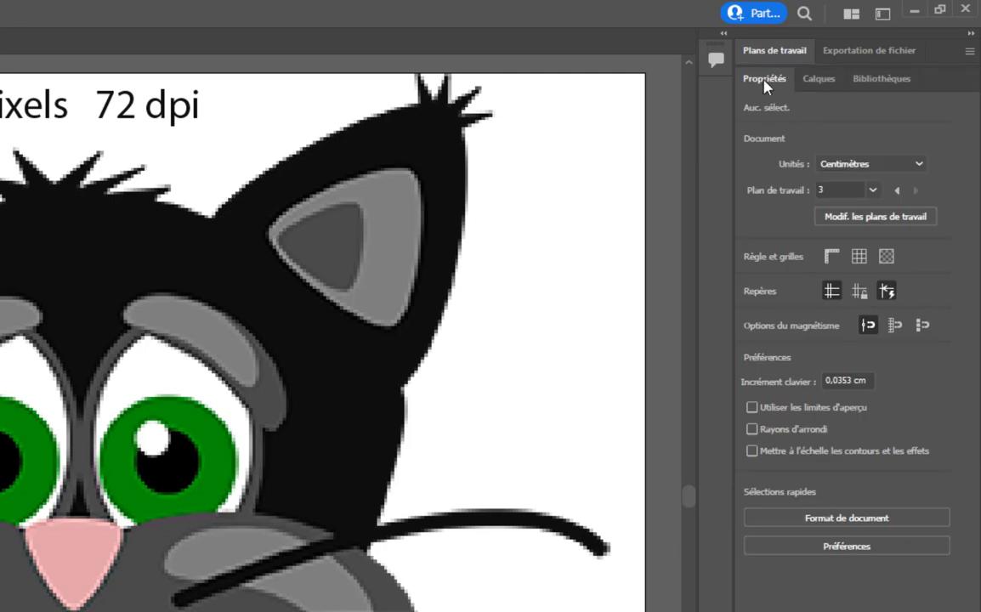
- Collapse and re-expand the Propriétés panel group and the Plans de travail group above it, leaving both expanded
{"action": "double_click", "coordinate": [766, 82]}
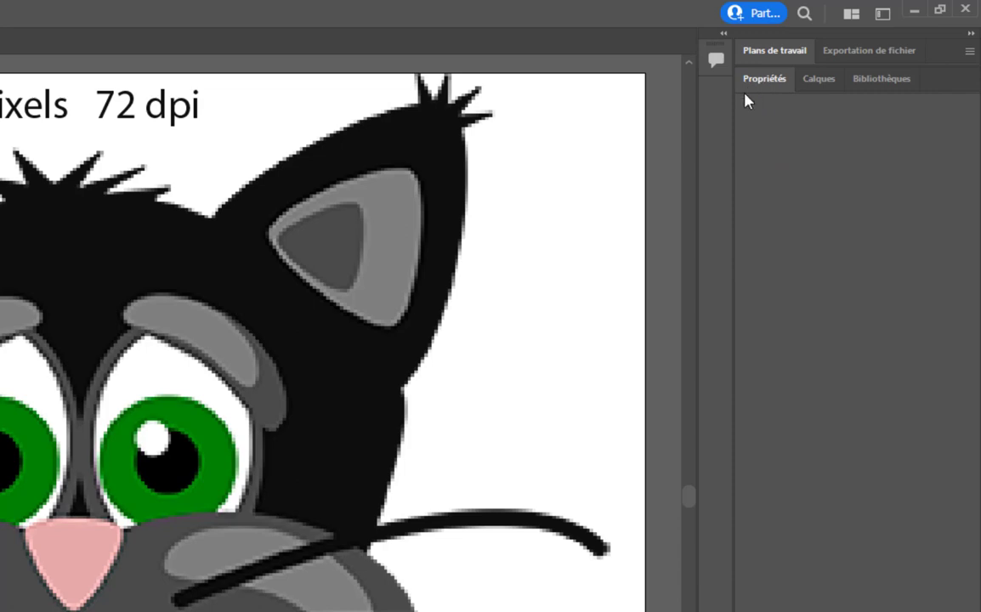
{"action": "double_click", "coordinate": [769, 81]}
{"action": "double_click", "coordinate": [772, 53]}
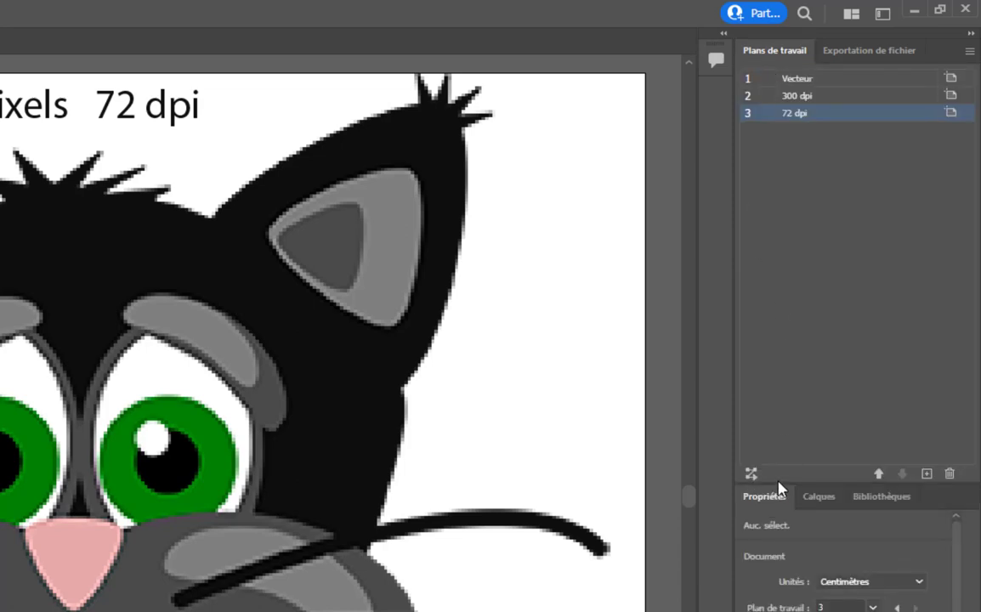
{"action": "double_click", "coordinate": [768, 54]}
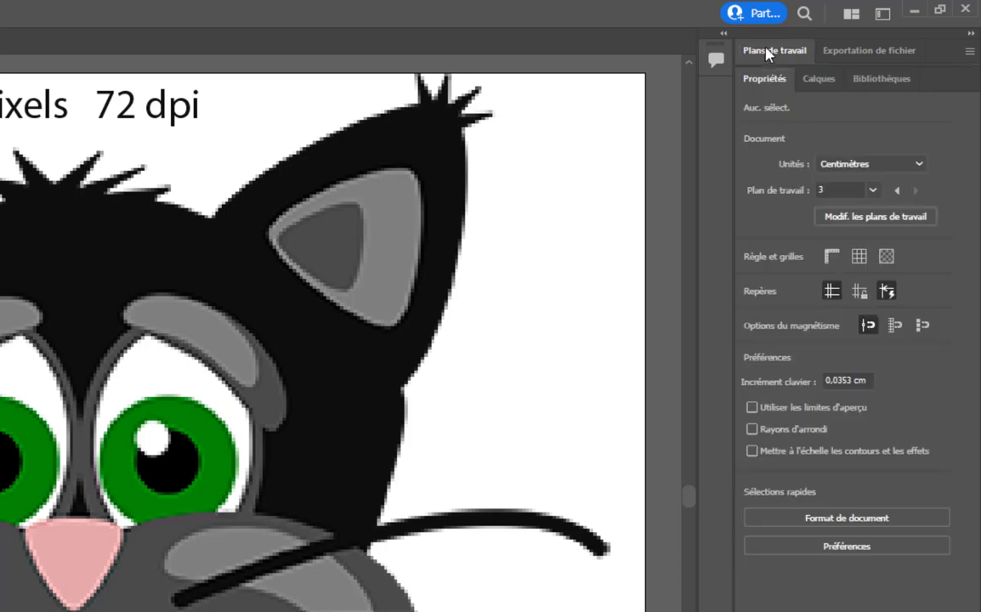
{"action": "double_click", "coordinate": [769, 53]}
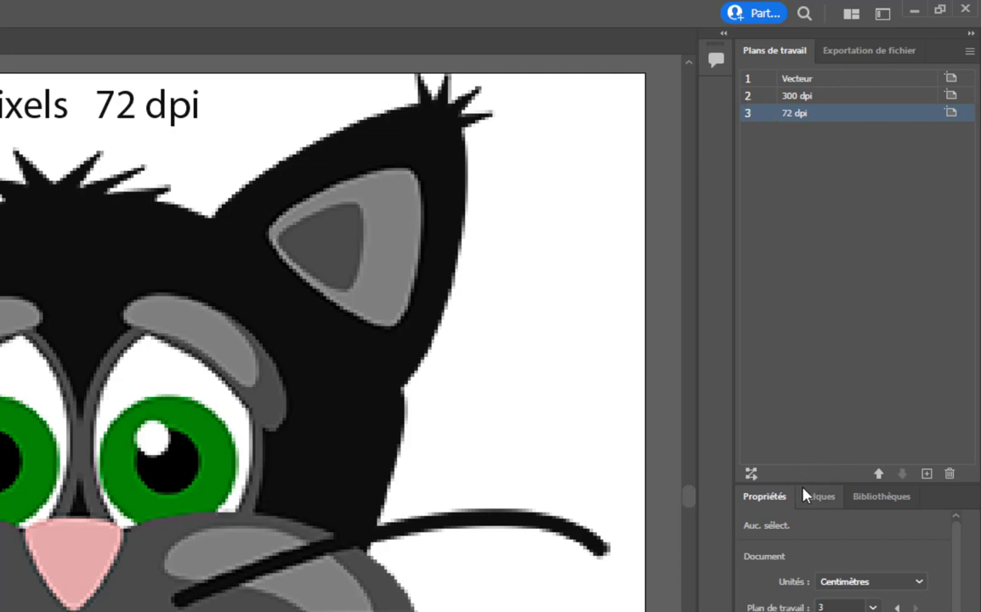
- Shrink the Plans de travail panel to just fit its artboard list, and check that it collapses and expands at that height
{"action": "left_click_drag", "start_coordinate": [804, 483], "coordinate": [795, 165]}
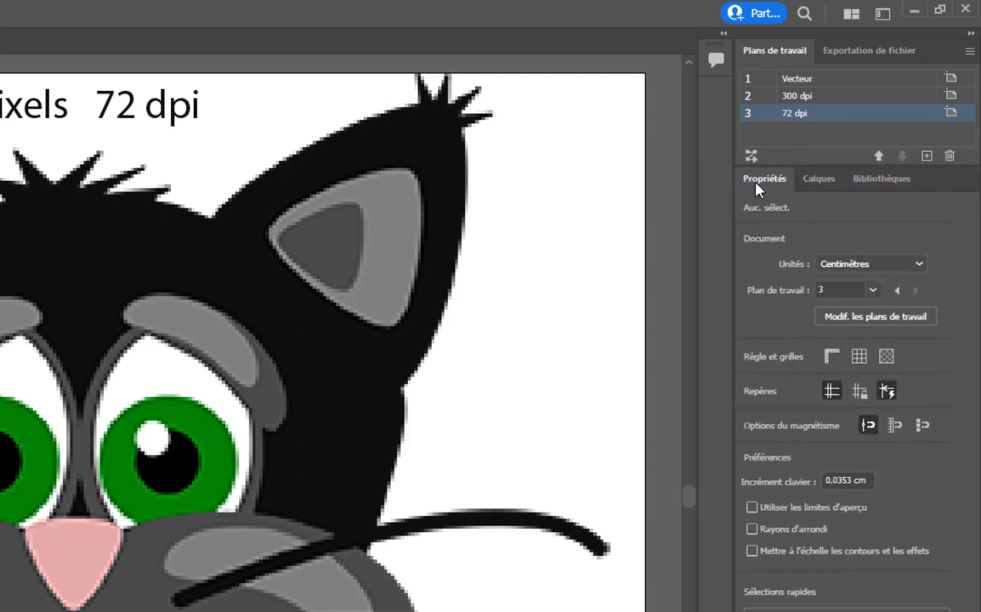
{"action": "double_click", "coordinate": [776, 53]}
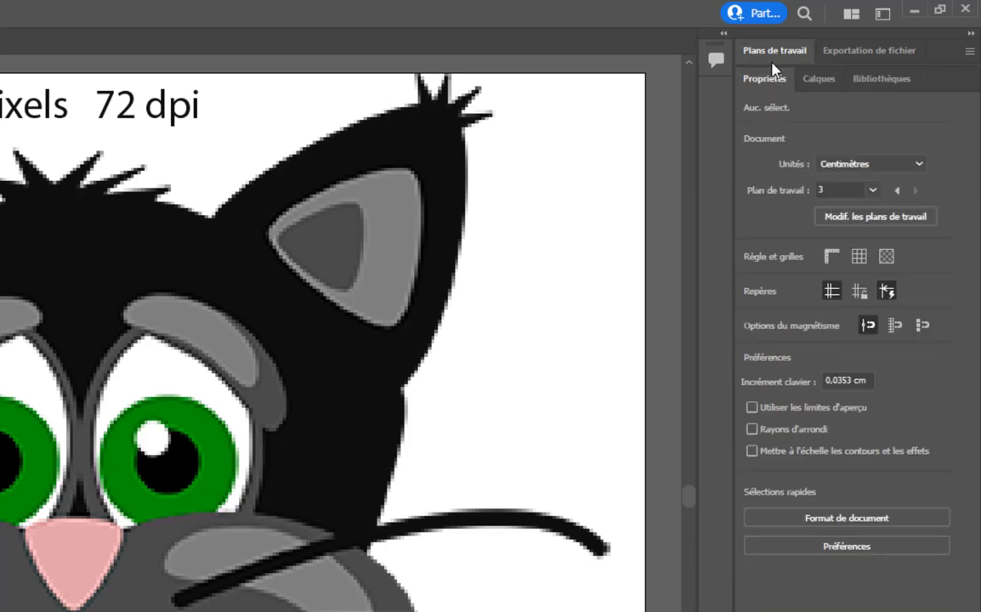
{"action": "left_click", "coordinate": [780, 54]}
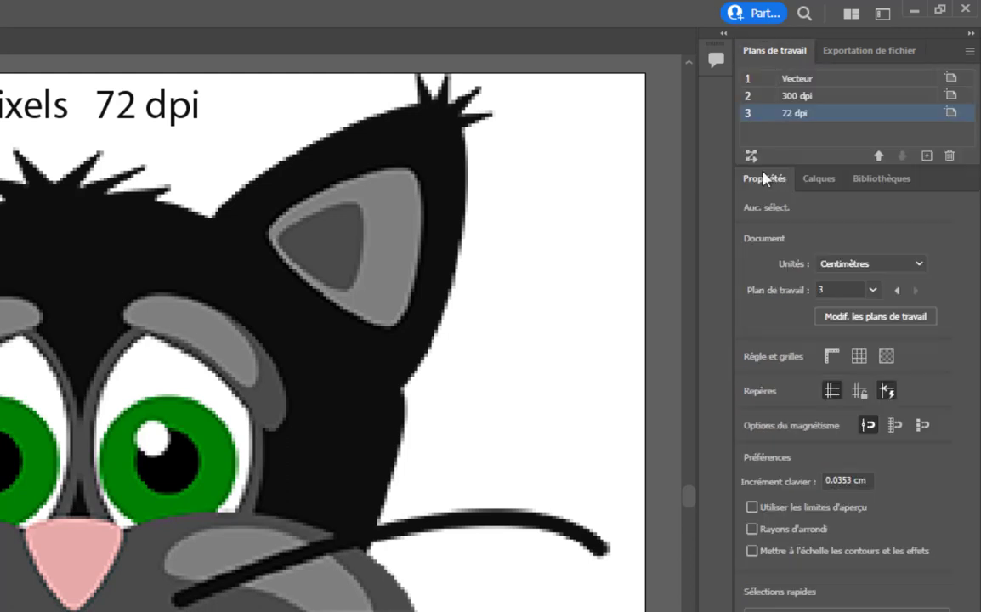
{"action": "left_click_drag", "start_coordinate": [776, 161], "coordinate": [753, 167]}
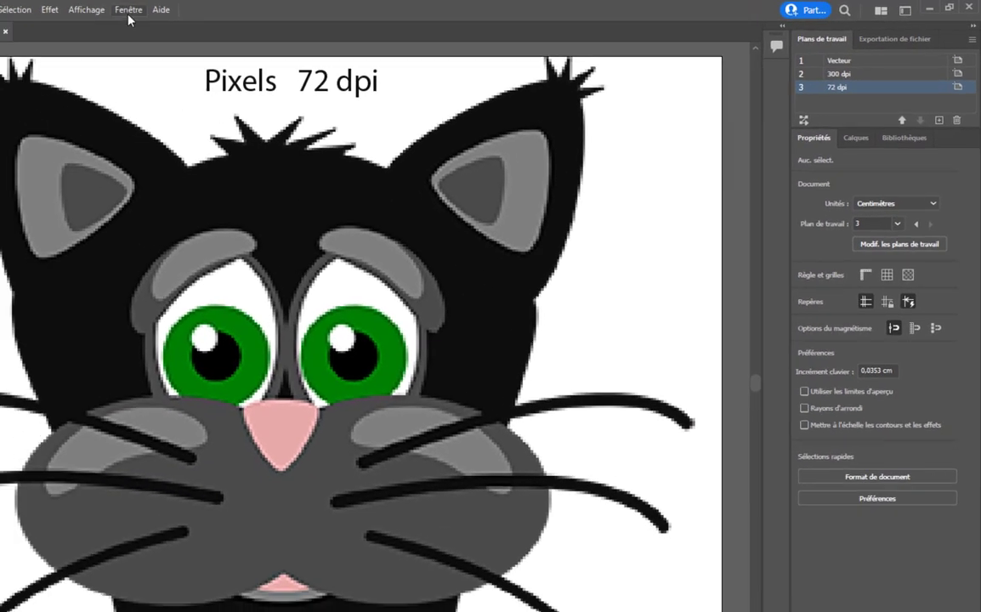
- Review the list of available panels and the full Tous les outils collection
{"action": "left_click", "coordinate": [139, 11]}
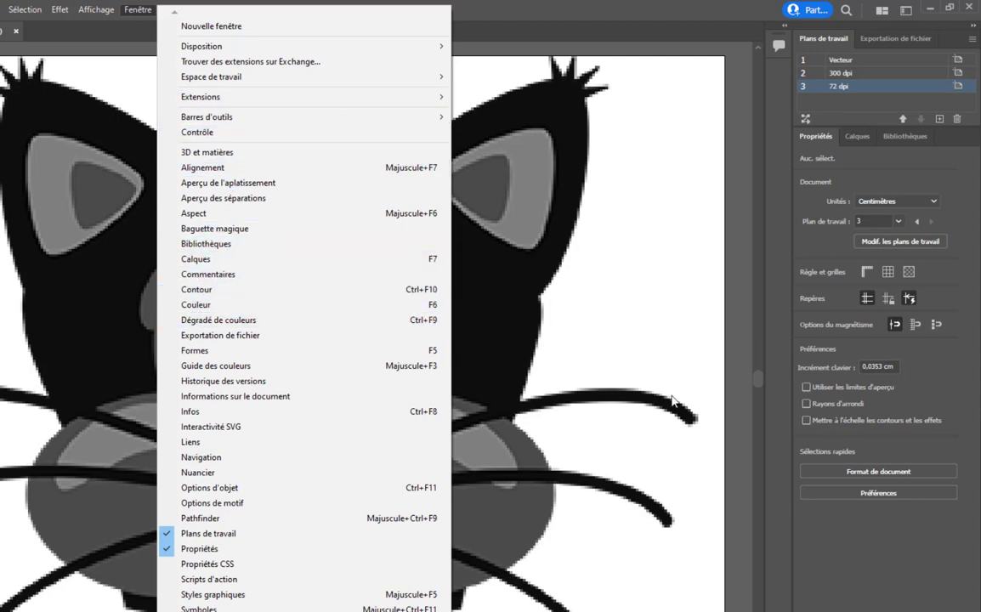
{"action": "left_click", "coordinate": [861, 553]}
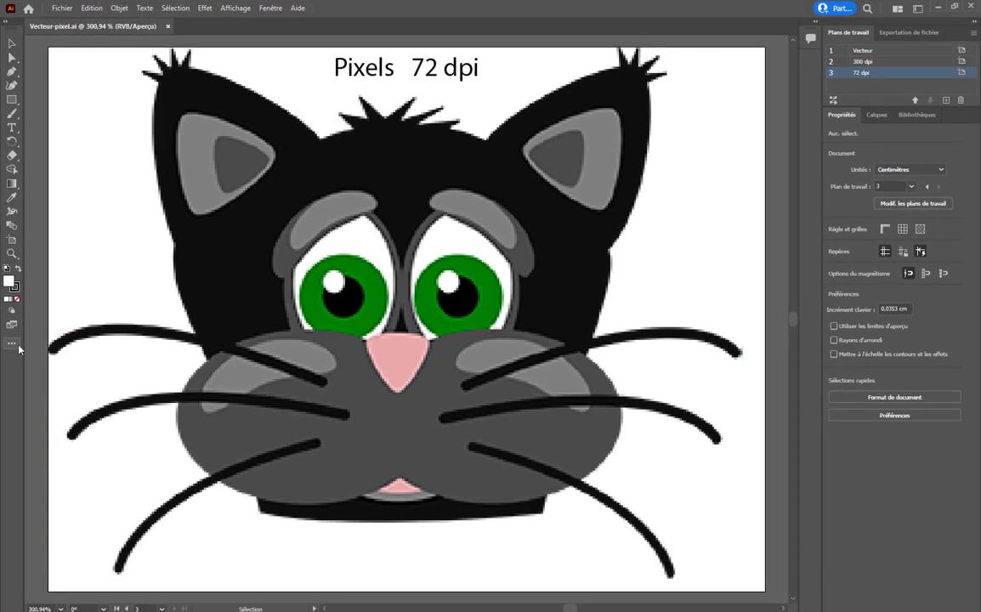
{"action": "left_click", "coordinate": [13, 344]}
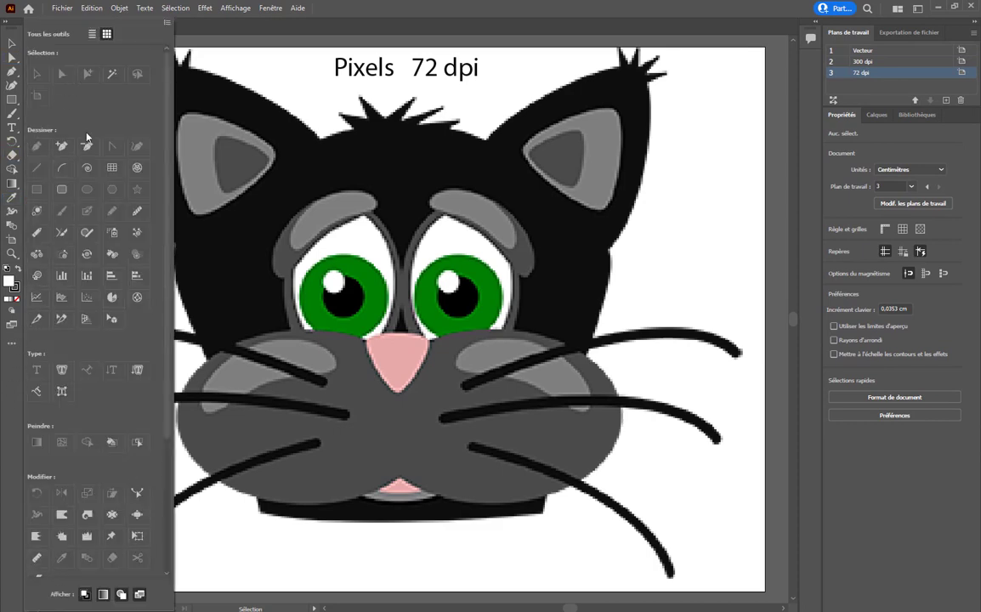
{"action": "left_click", "coordinate": [367, 26]}
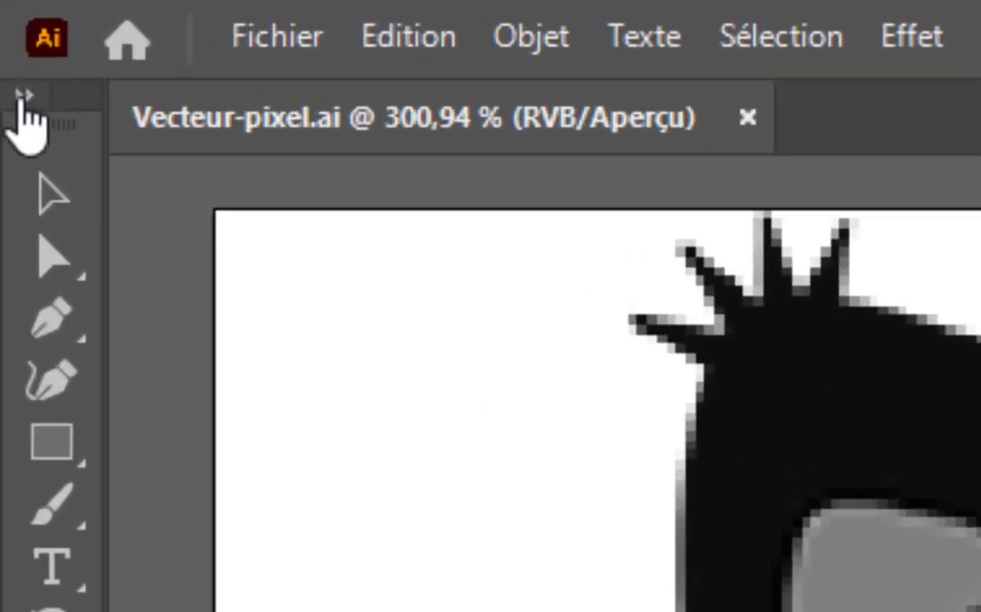
- Display the toolbar in two columns and switch it to the Avancé tool set
{"action": "left_click", "coordinate": [23, 97]}
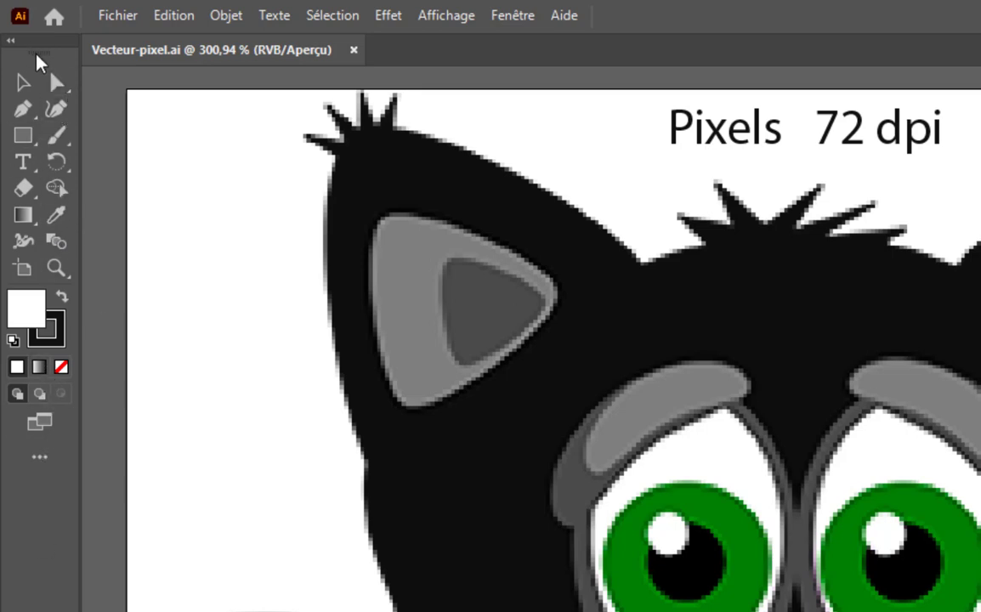
{"action": "left_click", "coordinate": [39, 457]}
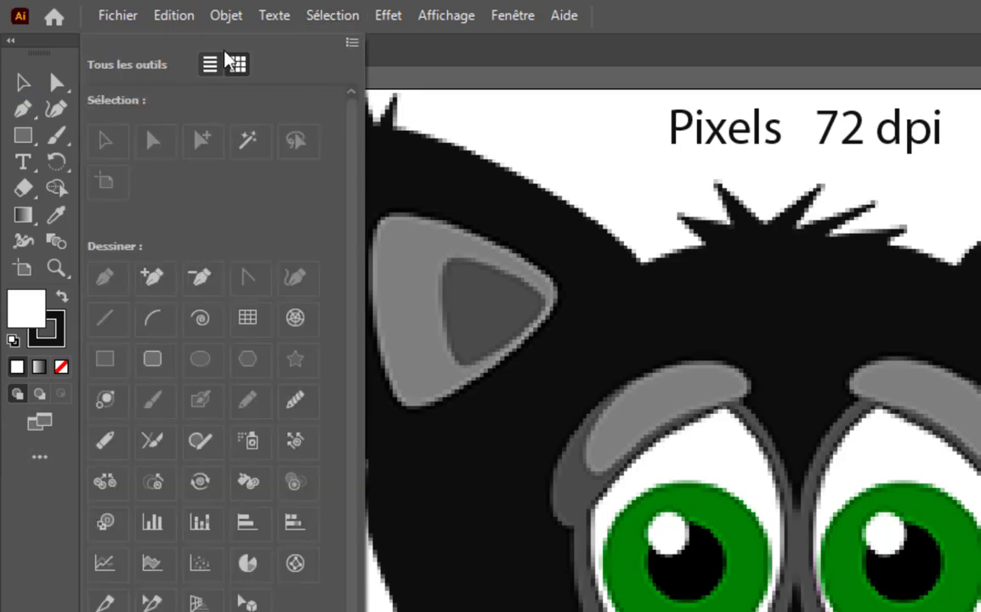
{"action": "left_click", "coordinate": [352, 44]}
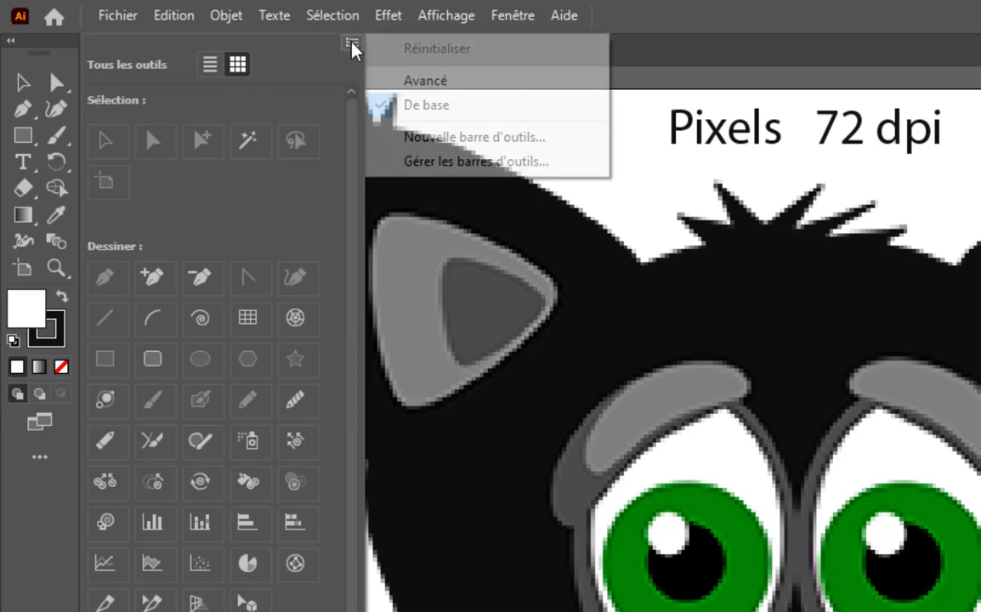
{"action": "left_click", "coordinate": [422, 81]}
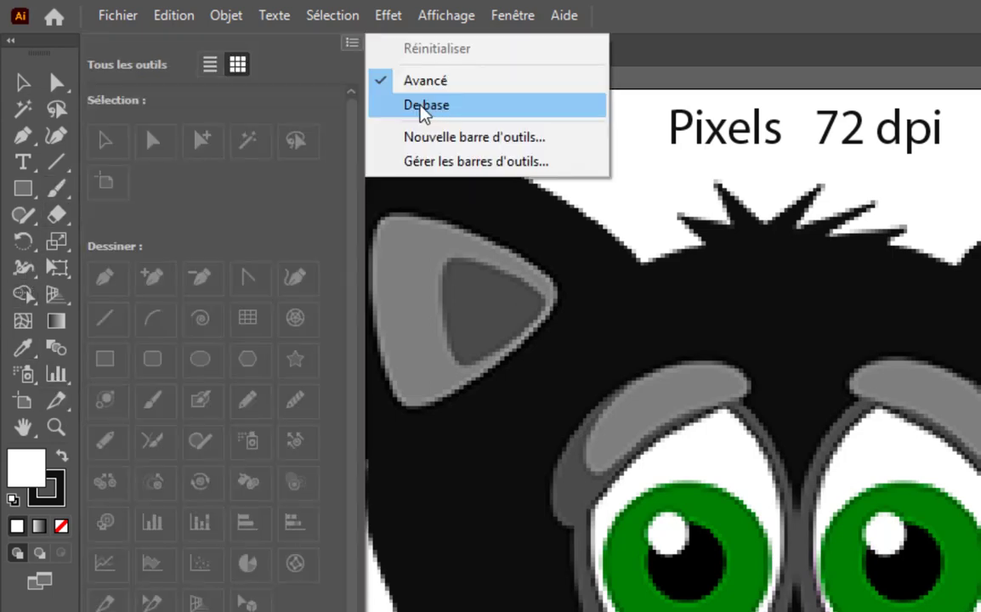
- Restore the De base tool set and the single-column toolbar
{"action": "left_click", "coordinate": [422, 108]}
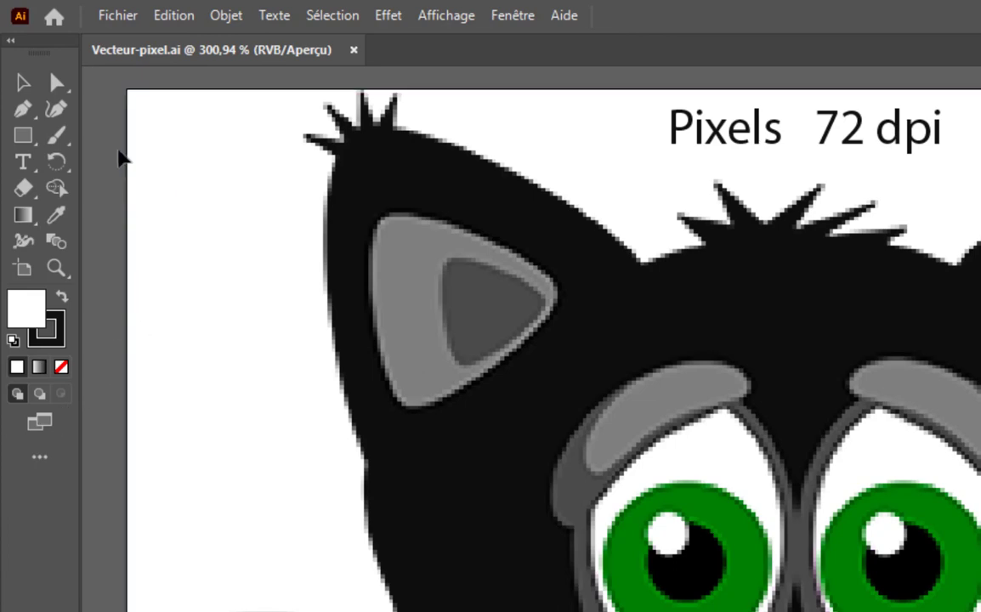
{"action": "left_click", "coordinate": [10, 41]}
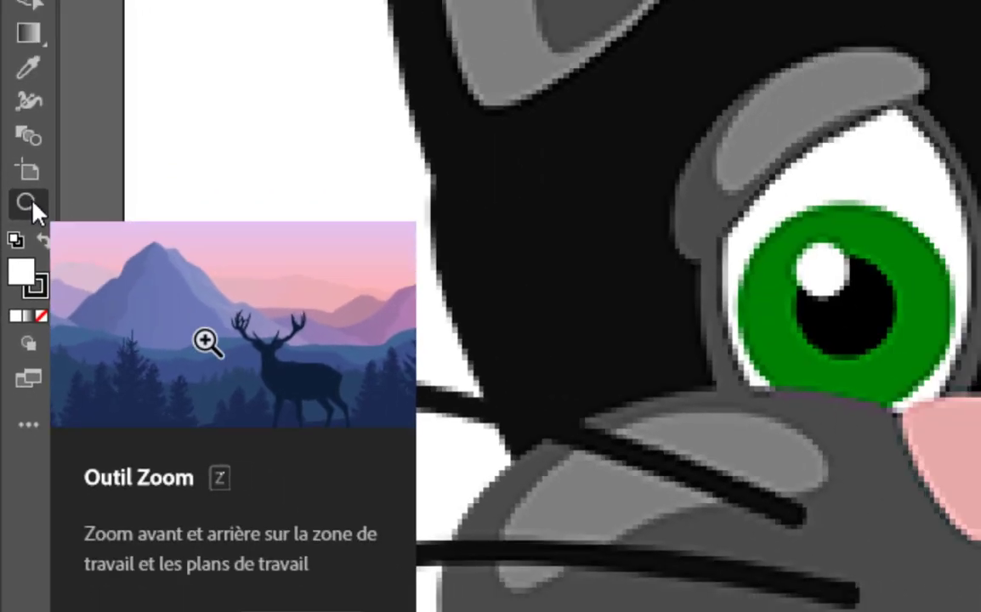
- Magnify the 72 dpi cat around its eyes in fixed increments with the Zoom tool, and zoom back out
{"action": "left_click", "coordinate": [48, 140]}
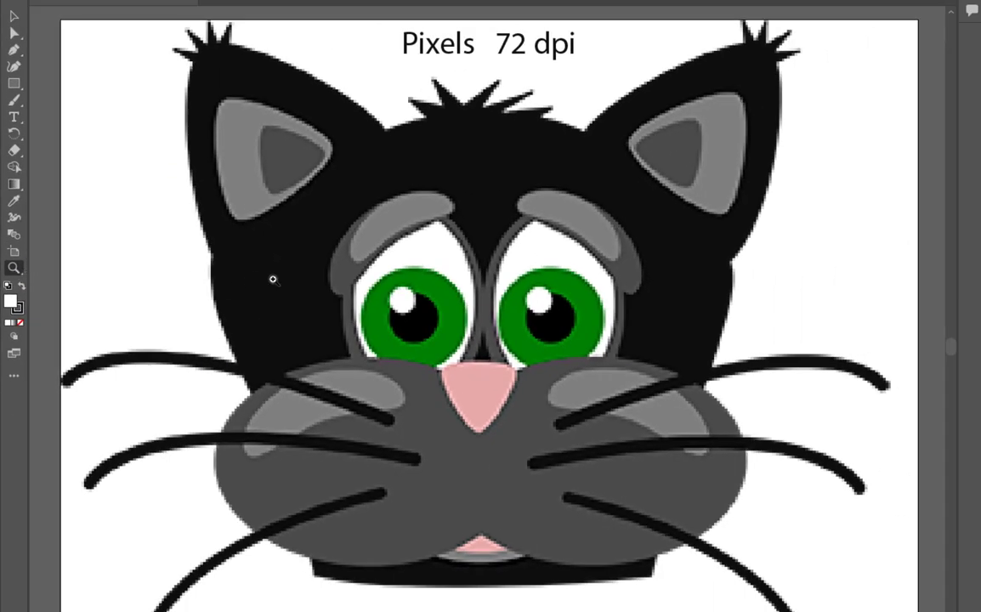
{"action": "left_click", "coordinate": [361, 290]}
{"action": "left_click", "coordinate": [502, 317]}
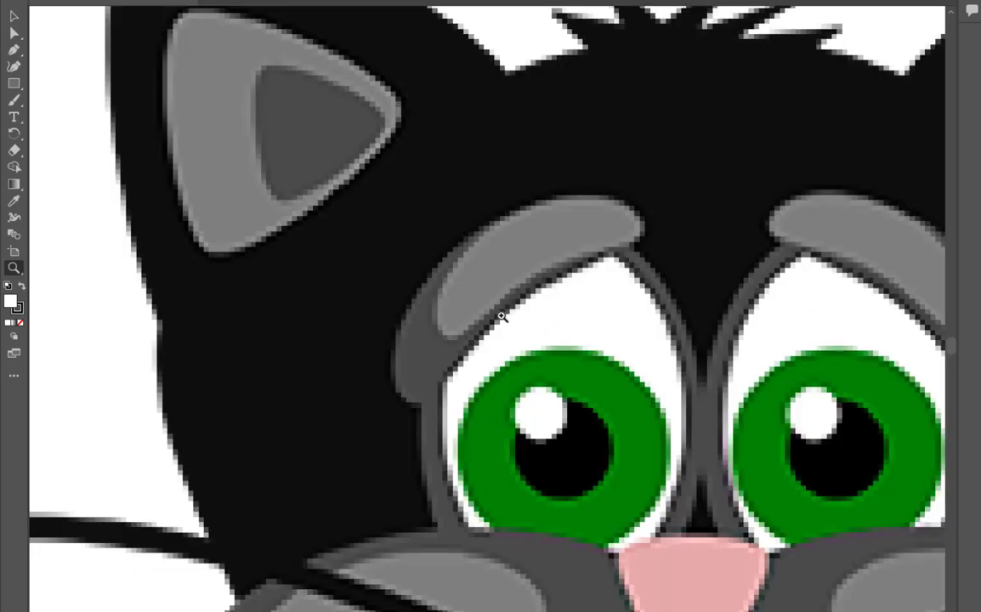
{"action": "left_click", "coordinate": [382, 311], "text": "alt"}
{"action": "left_click", "coordinate": [347, 282], "text": "alt"}
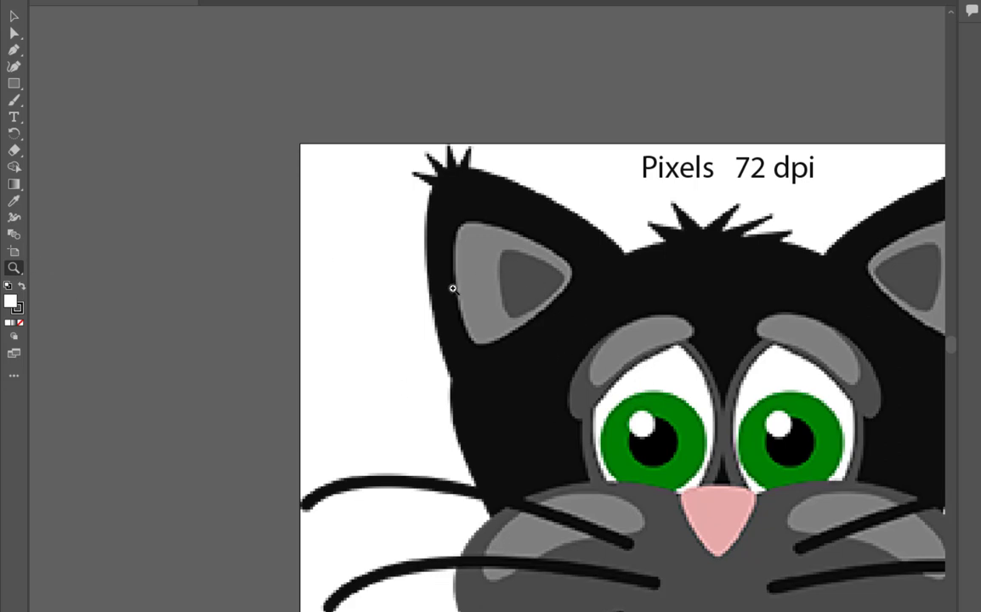
- Zoom the 72 dpi cat drawing continuously in and out with the Zoom tool until the whole head width fits
{"action": "left_click_drag", "start_coordinate": [452, 290], "coordinate": [401, 317]}
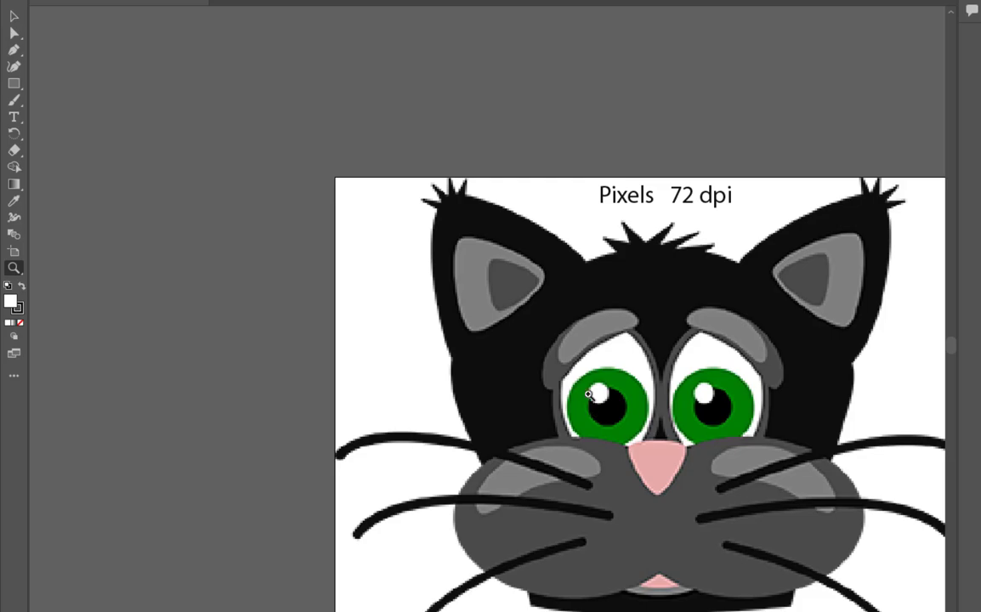
{"action": "left_click_drag", "start_coordinate": [595, 397], "coordinate": [545, 405]}
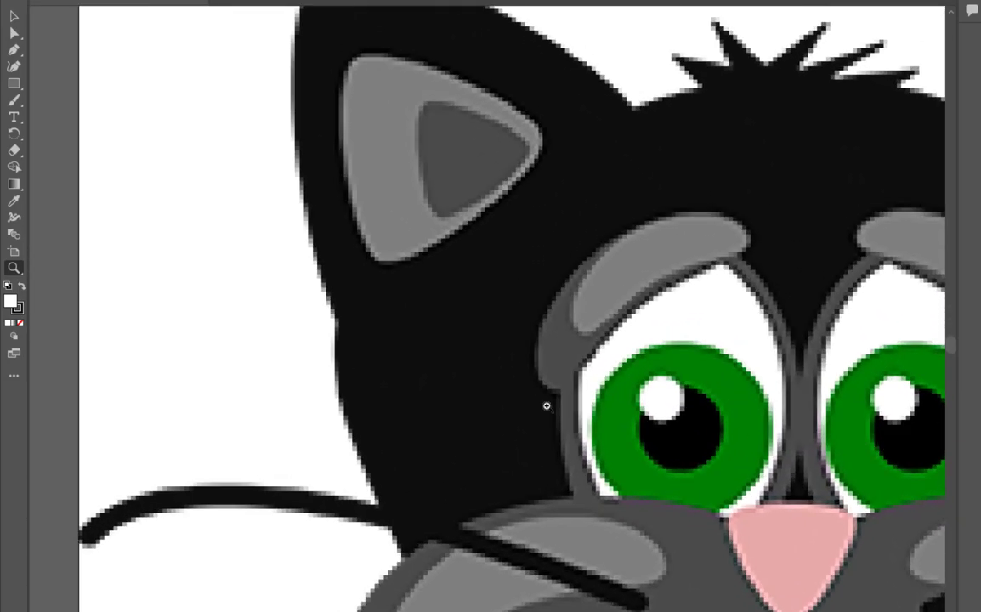
{"action": "left_click_drag", "start_coordinate": [145, 353], "coordinate": [15, 341]}
{"action": "left_click_drag", "start_coordinate": [491, 447], "coordinate": [475, 407]}
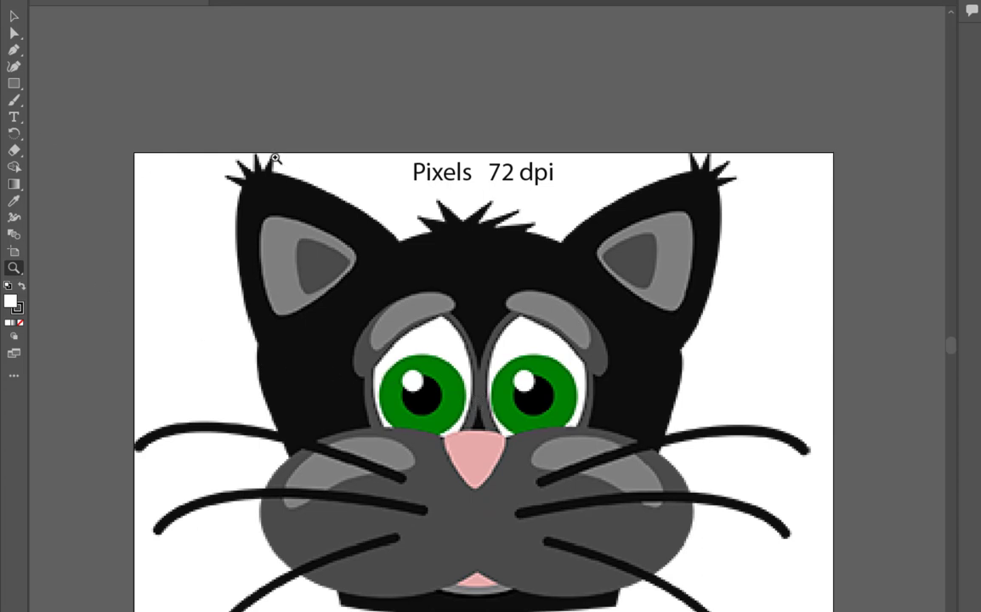
- With the Selection tool active, zoom repeatedly in and out around the cat's pupil to examine the pixels
{"action": "left_click", "coordinate": [15, 18]}
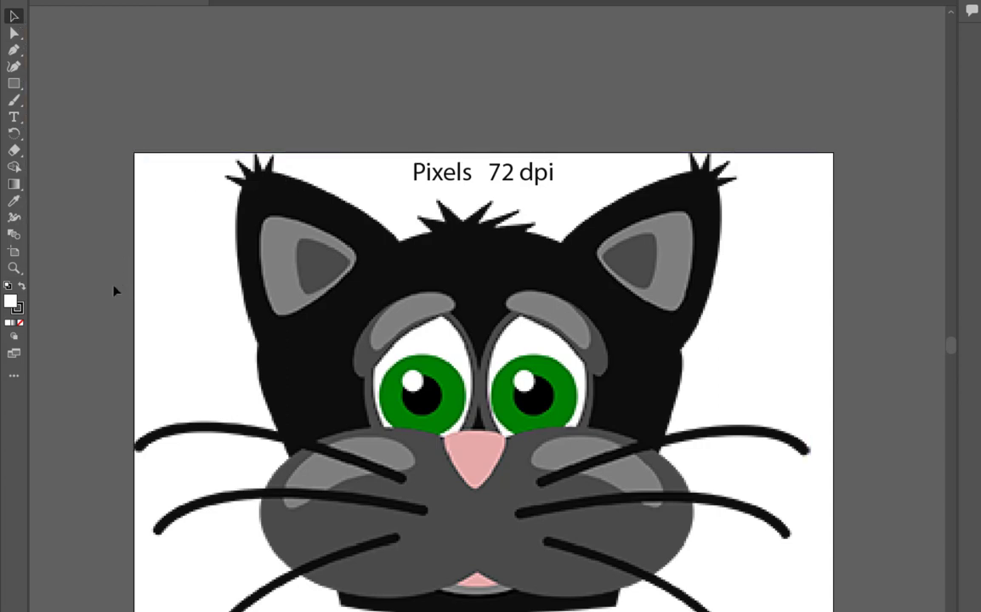
{"action": "key", "text": "alt"}
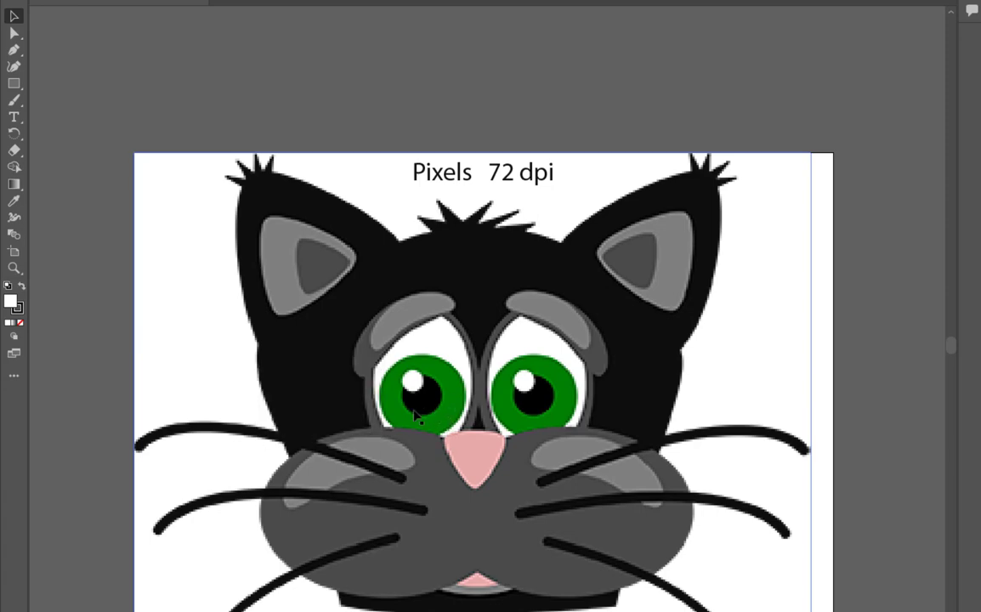
{"action": "scroll", "coordinate": [431, 408], "scroll_direction": "up", "scroll_amount": 10}
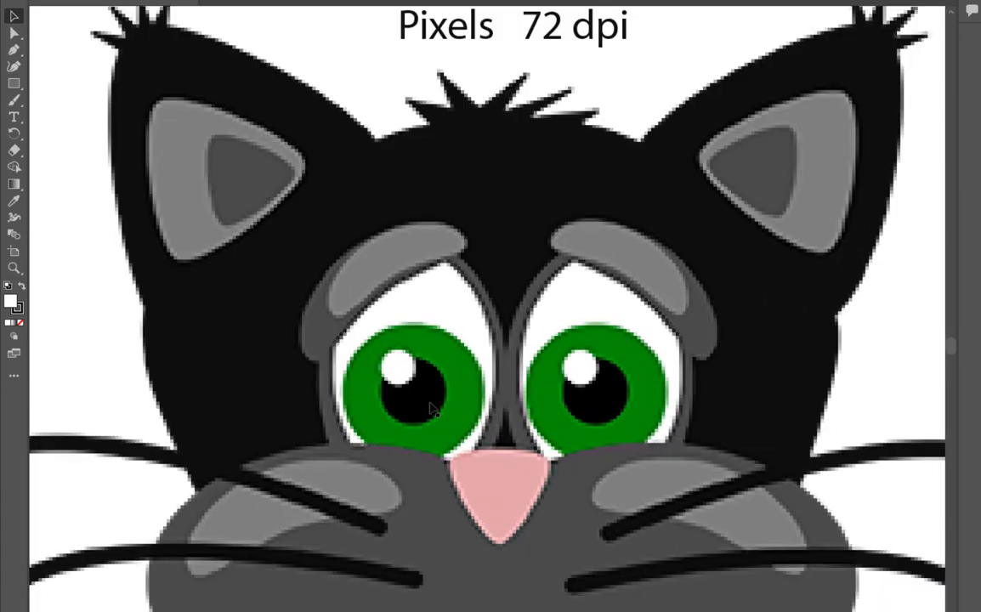
{"action": "scroll", "coordinate": [431, 409], "scroll_direction": "up", "scroll_amount": 8}
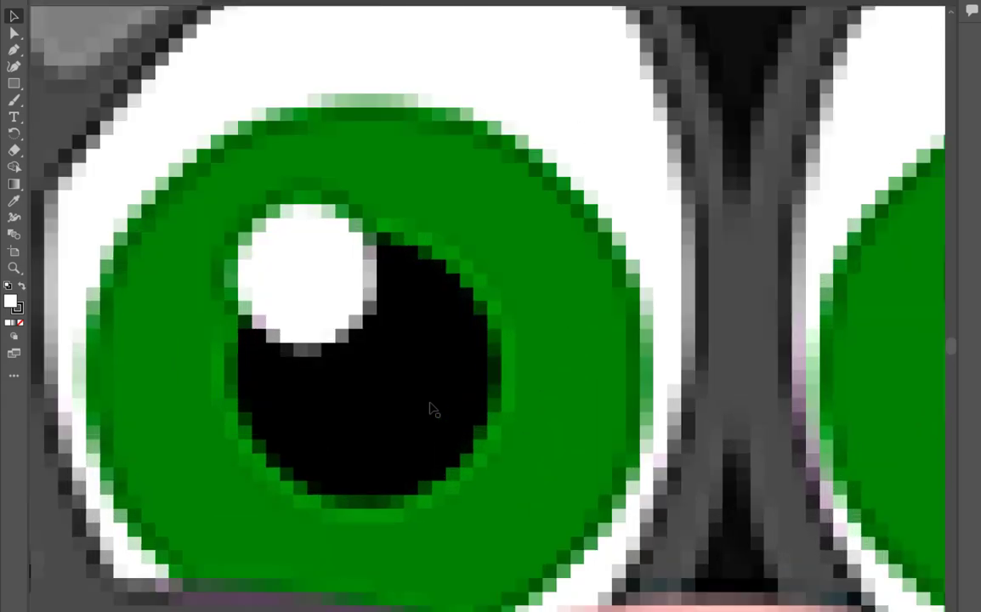
{"action": "scroll", "coordinate": [431, 409], "scroll_direction": "down", "scroll_amount": 15}
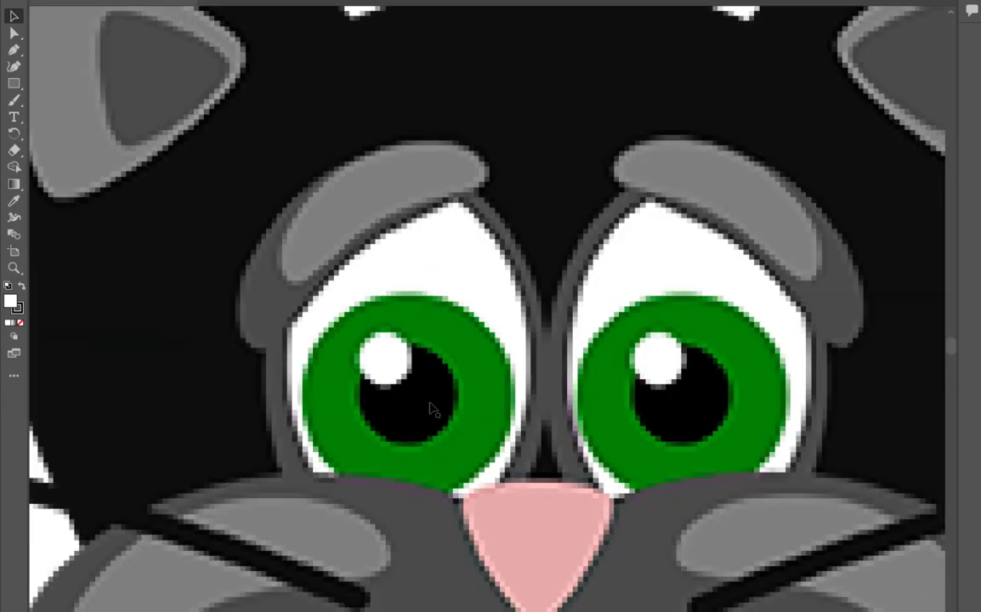
{"action": "scroll", "coordinate": [431, 409], "scroll_direction": "down", "scroll_amount": 12}
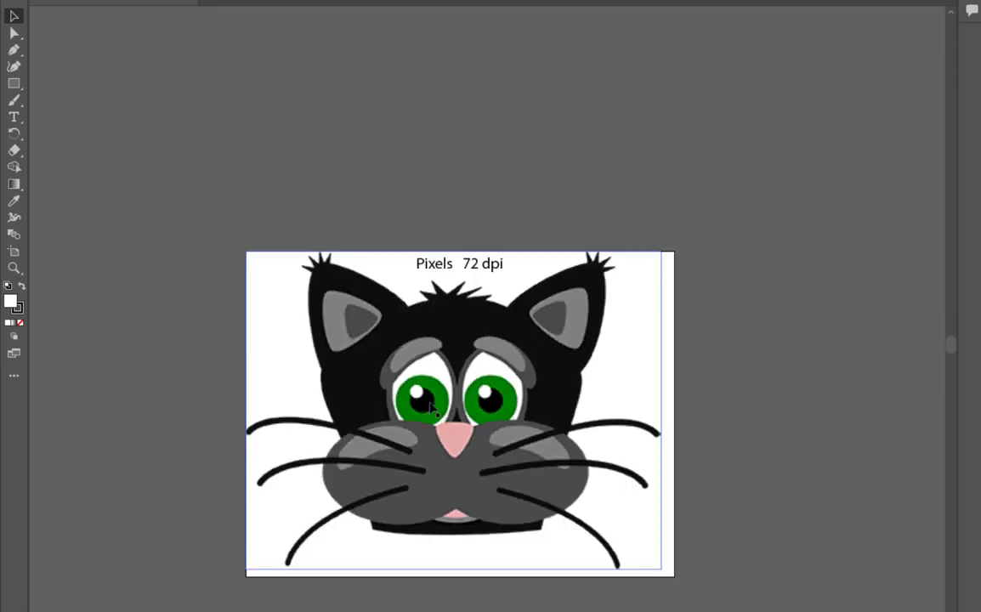
{"action": "scroll", "coordinate": [431, 409], "scroll_direction": "up", "scroll_amount": 12}
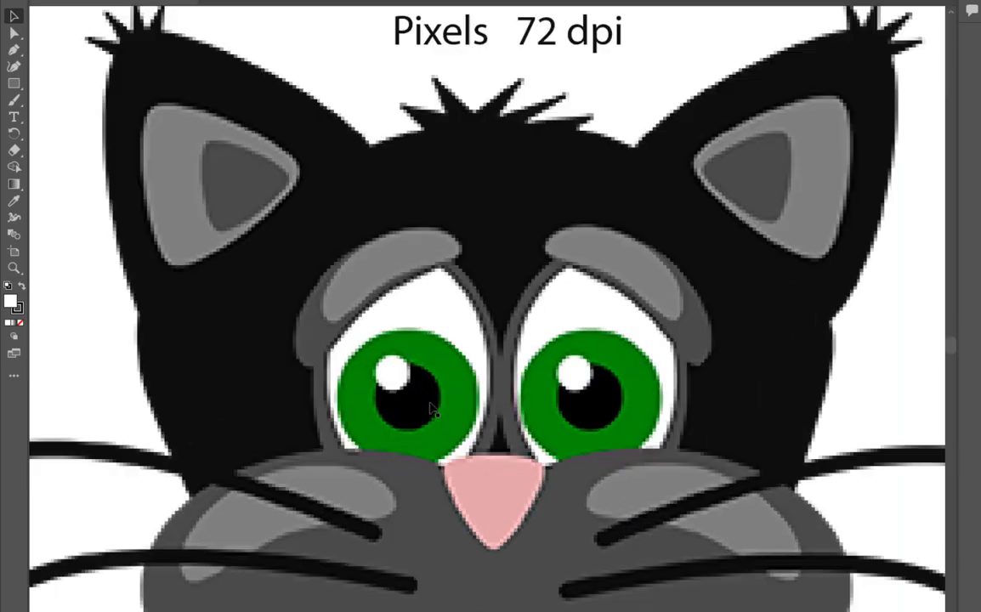
{"action": "scroll", "coordinate": [431, 409], "scroll_direction": "up", "scroll_amount": 2}
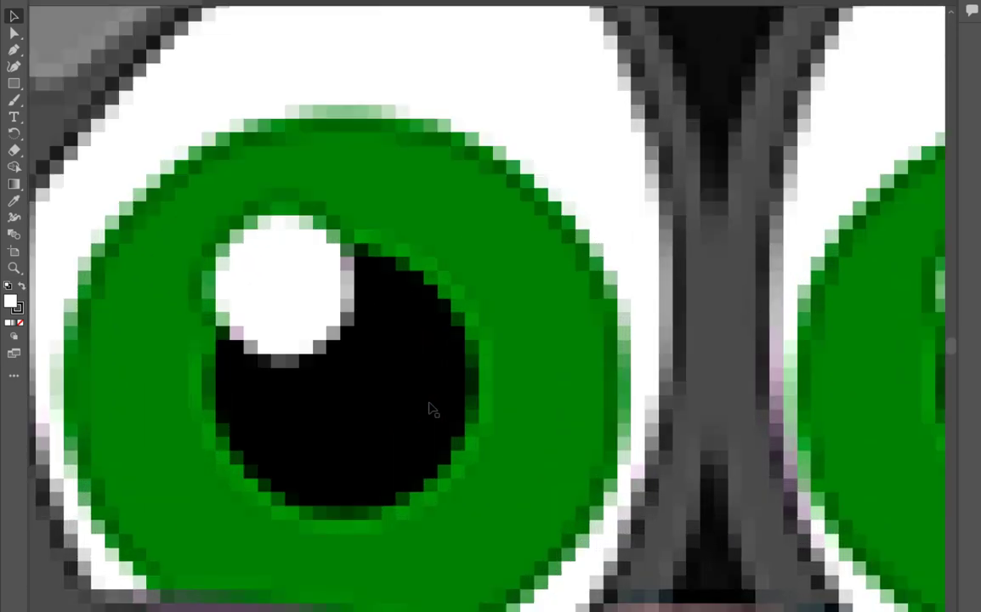
{"action": "scroll", "coordinate": [431, 409], "scroll_direction": "down", "scroll_amount": 12}
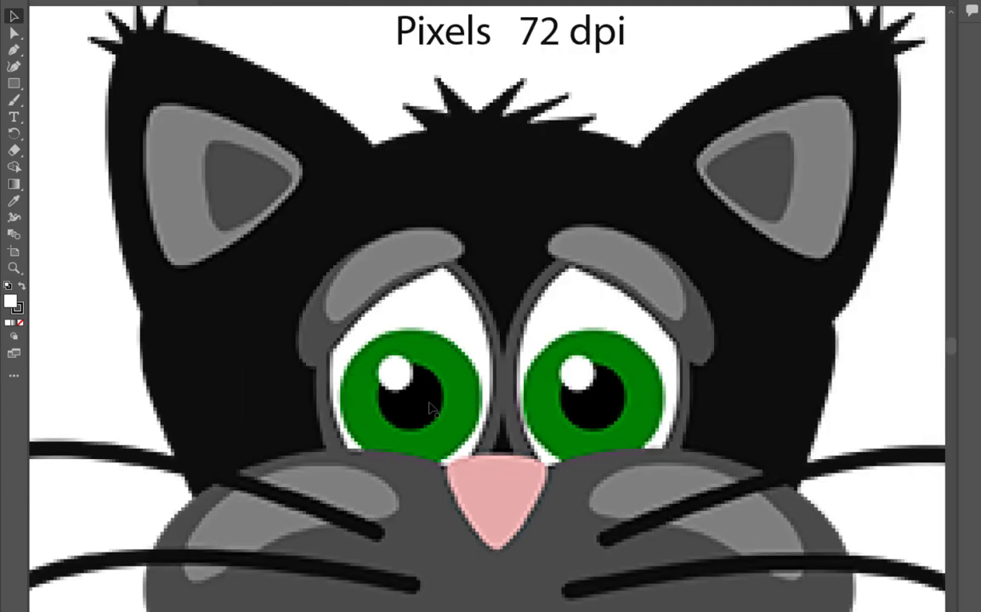
{"action": "scroll", "coordinate": [431, 409], "scroll_direction": "up", "scroll_amount": 3}
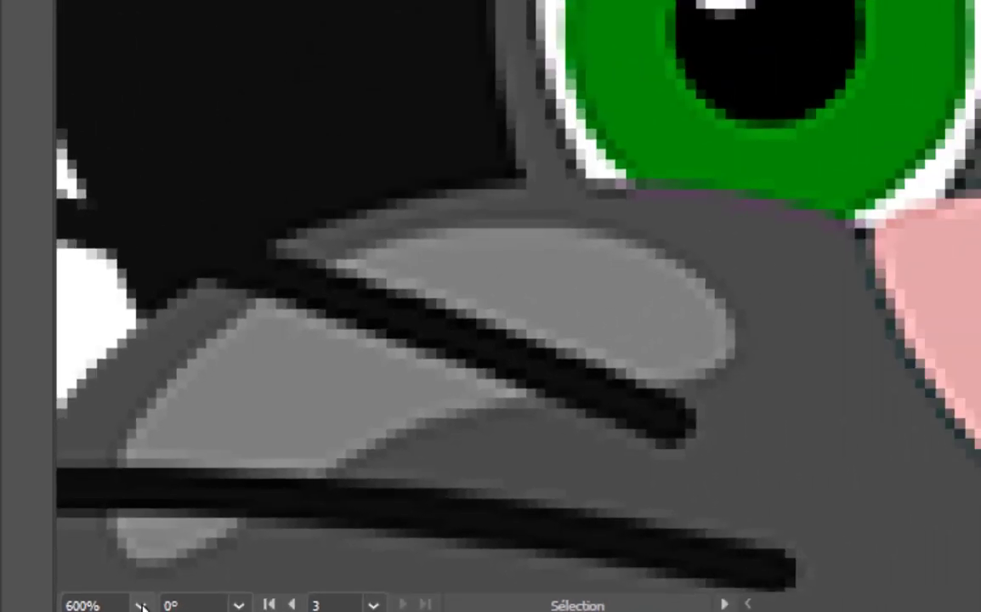
- View the 72 dpi cat at the preset zoom levels 25%, 100%, 600% and 17000%
{"action": "left_click", "coordinate": [242, 602]}
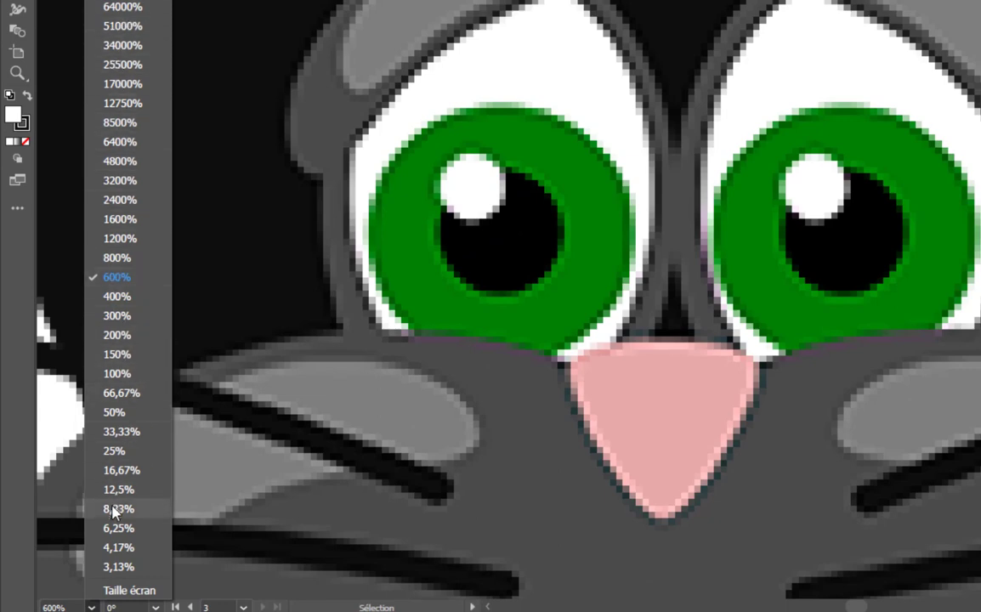
{"action": "left_click", "coordinate": [125, 456]}
{"action": "left_click", "coordinate": [92, 608]}
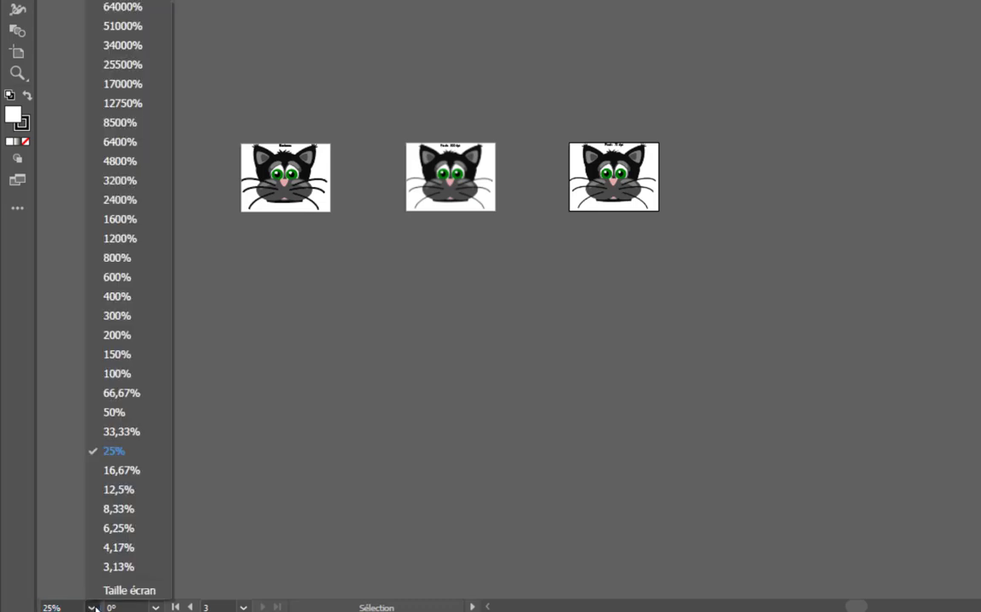
{"action": "left_click", "coordinate": [125, 374]}
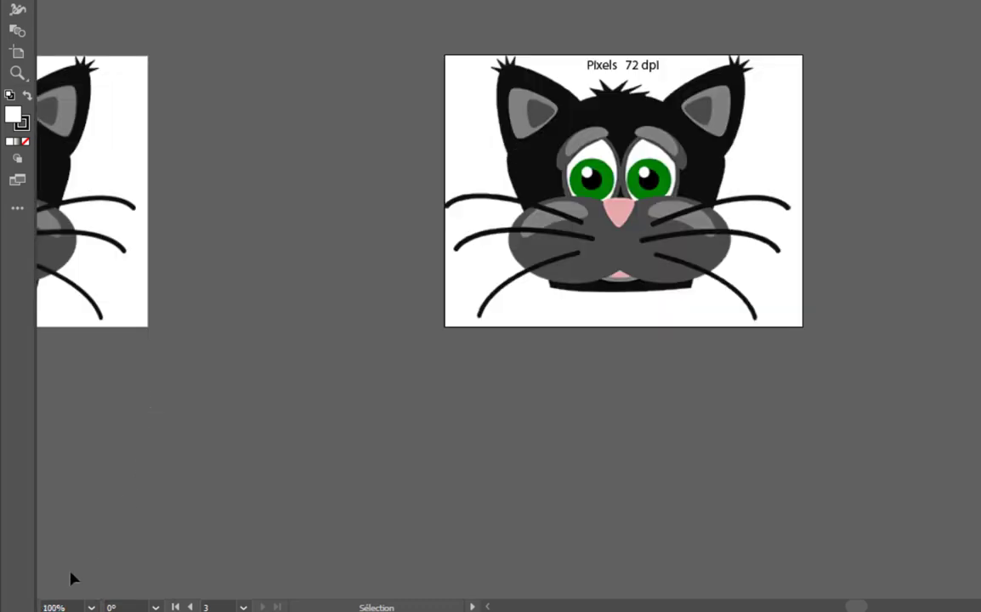
{"action": "left_click", "coordinate": [92, 607]}
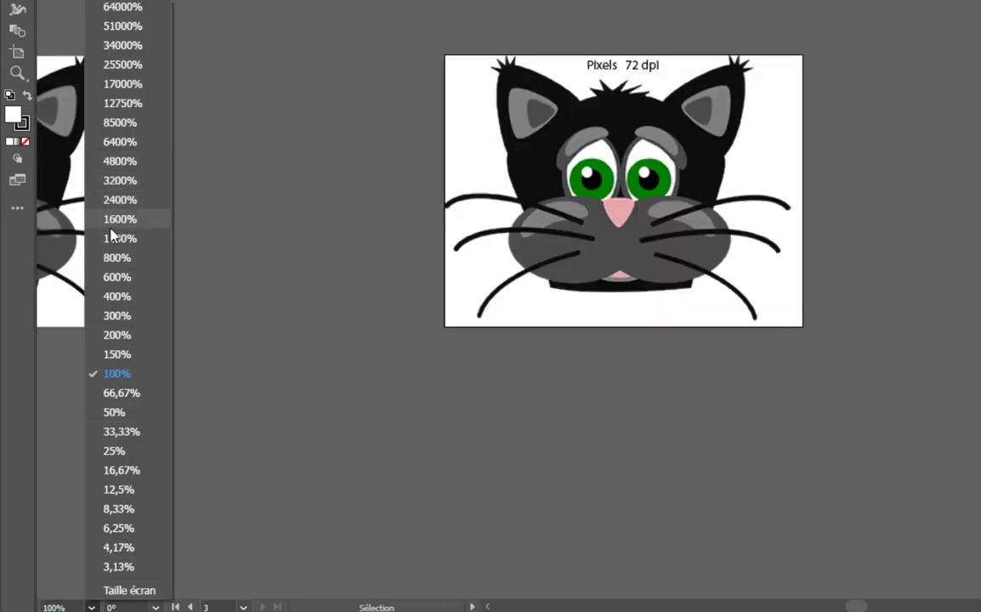
{"action": "left_click", "coordinate": [119, 277]}
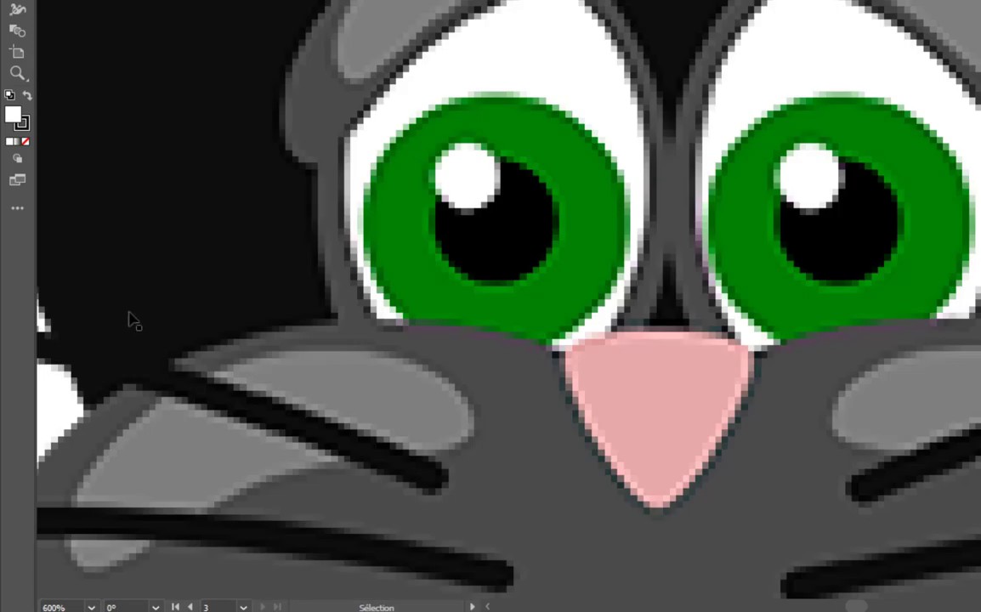
{"action": "left_click", "coordinate": [92, 607]}
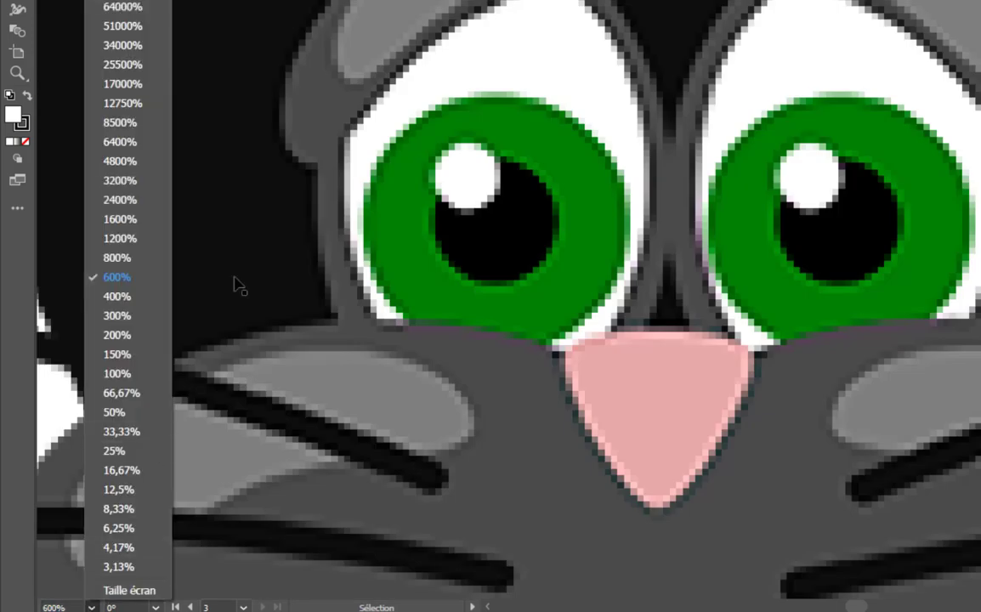
{"action": "left_click", "coordinate": [132, 89]}
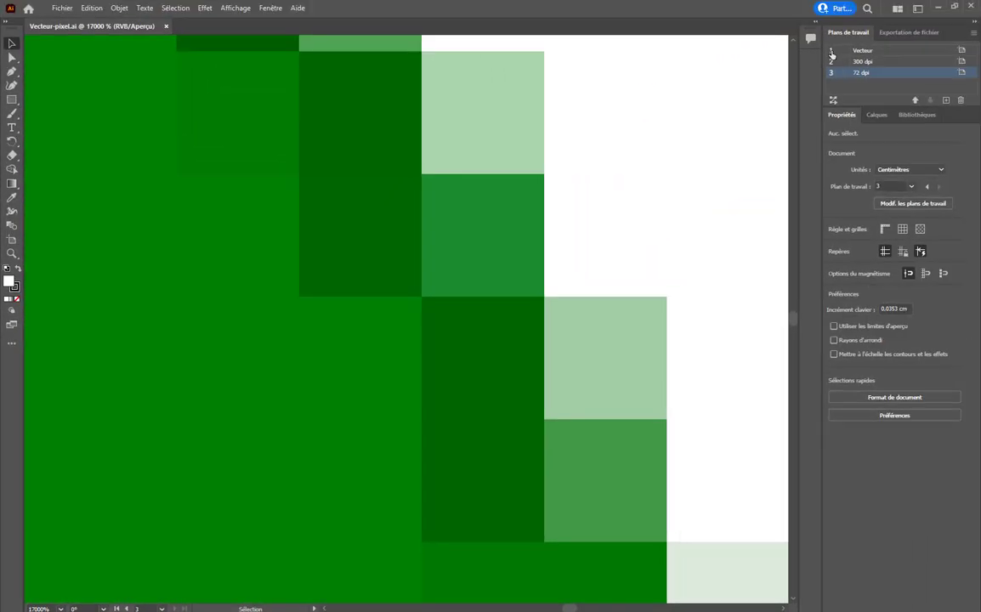
- Switch to the Vecteur artboard and view it at the preset zoom levels 17000% and 100%
{"action": "double_click", "coordinate": [831, 51]}
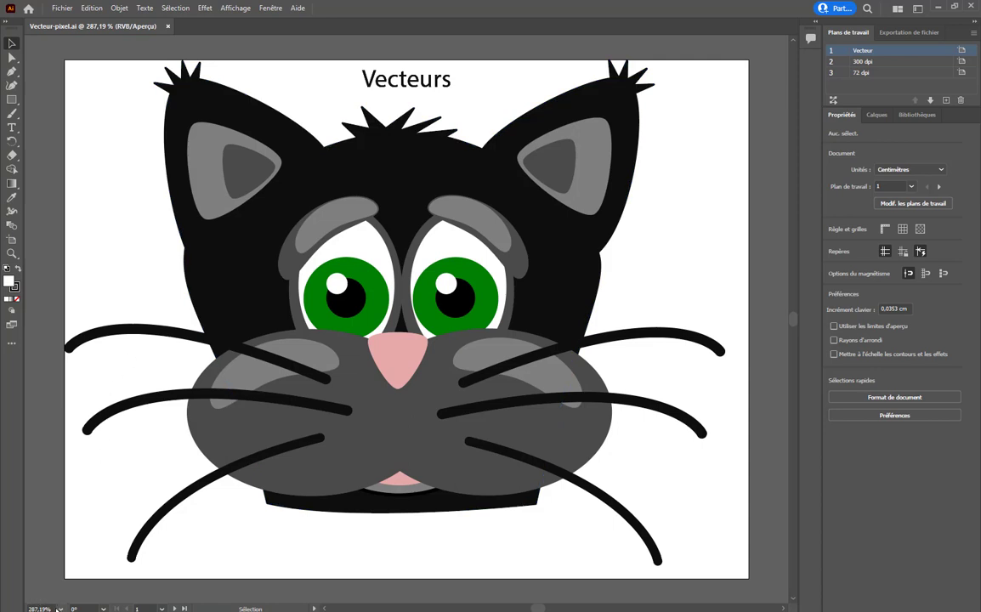
{"action": "left_click", "coordinate": [58, 609]}
{"action": "left_click", "coordinate": [88, 214]}
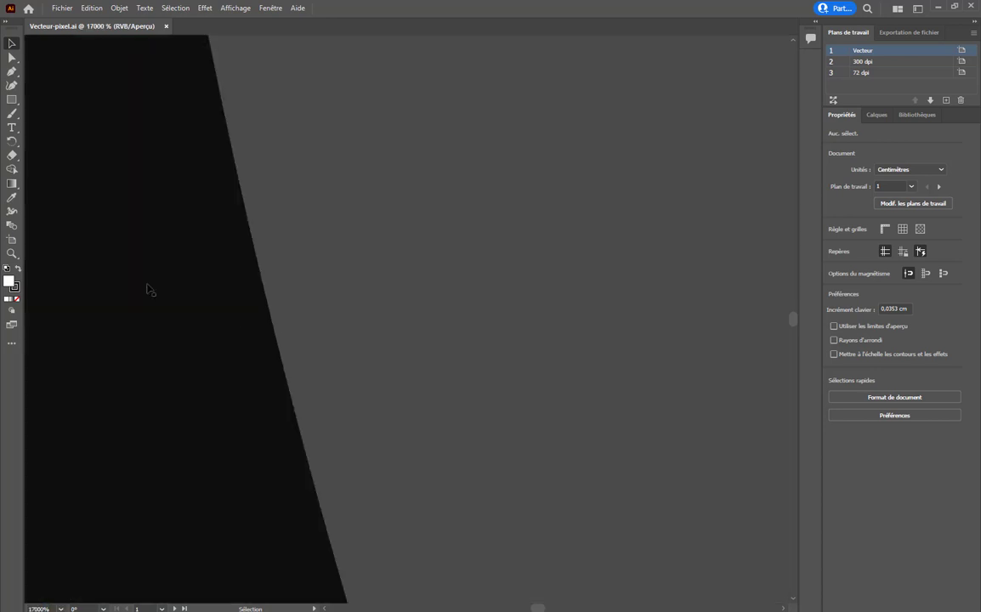
{"action": "left_click", "coordinate": [60, 608]}
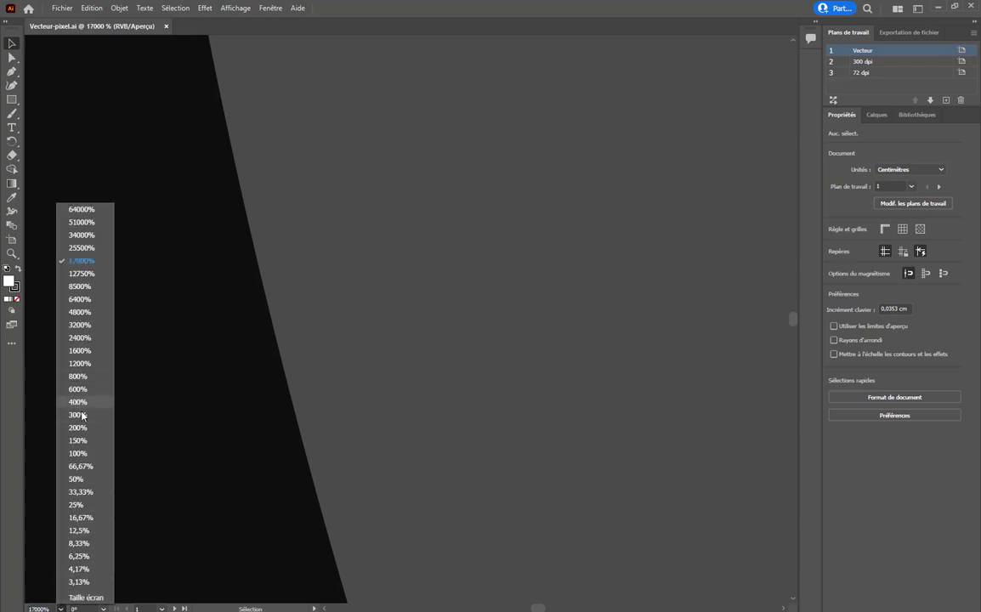
{"action": "left_click", "coordinate": [85, 453]}
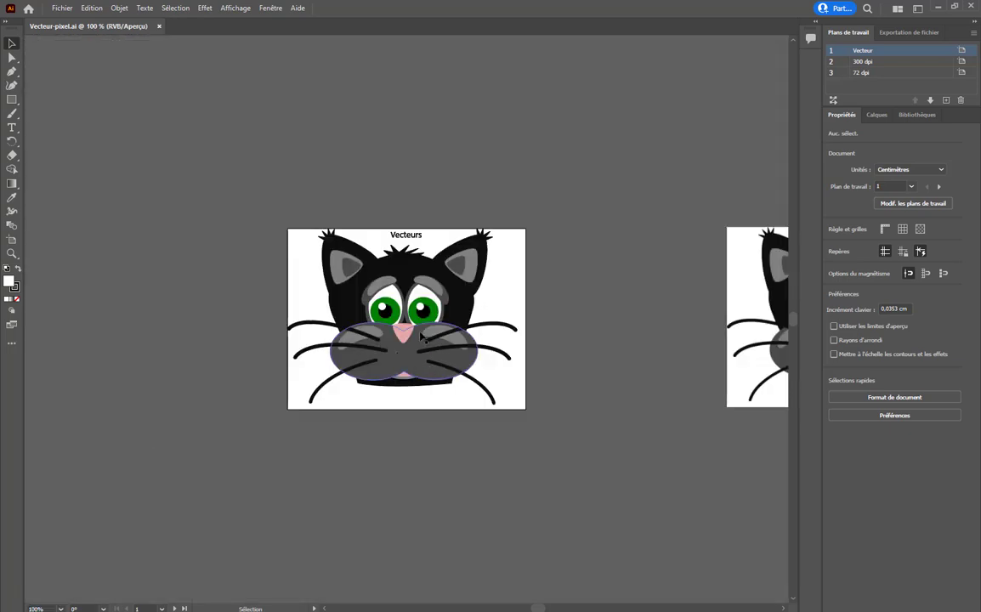
- Zoom in on the vector cat's pupil up to 64000% to examine its edges, and zoom back out to 50%
{"action": "scroll", "coordinate": [412, 341], "scroll_direction": "up", "scroll_amount": 1}
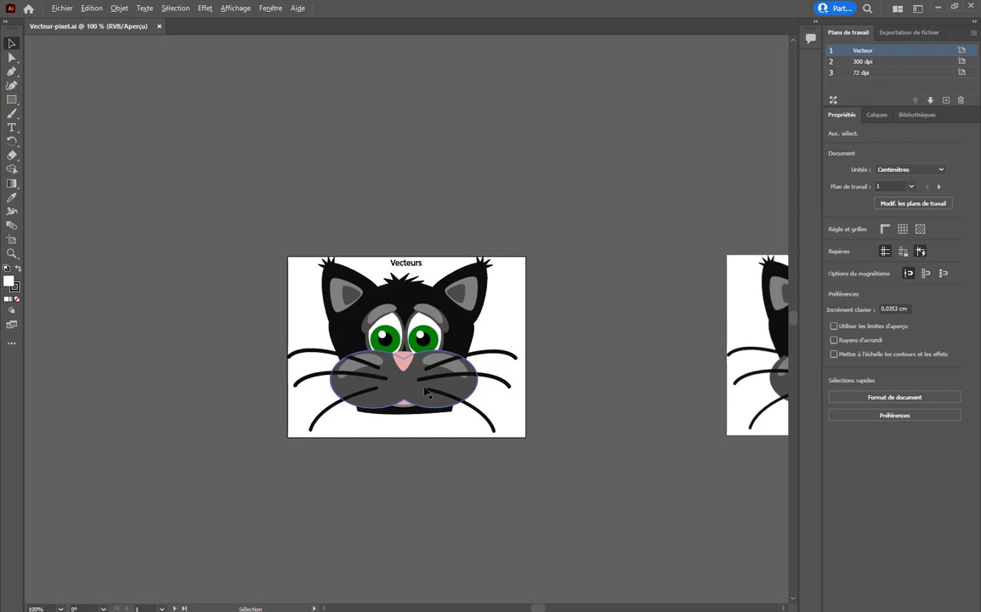
{"action": "scroll", "coordinate": [415, 376], "scroll_direction": "up", "scroll_amount": 5}
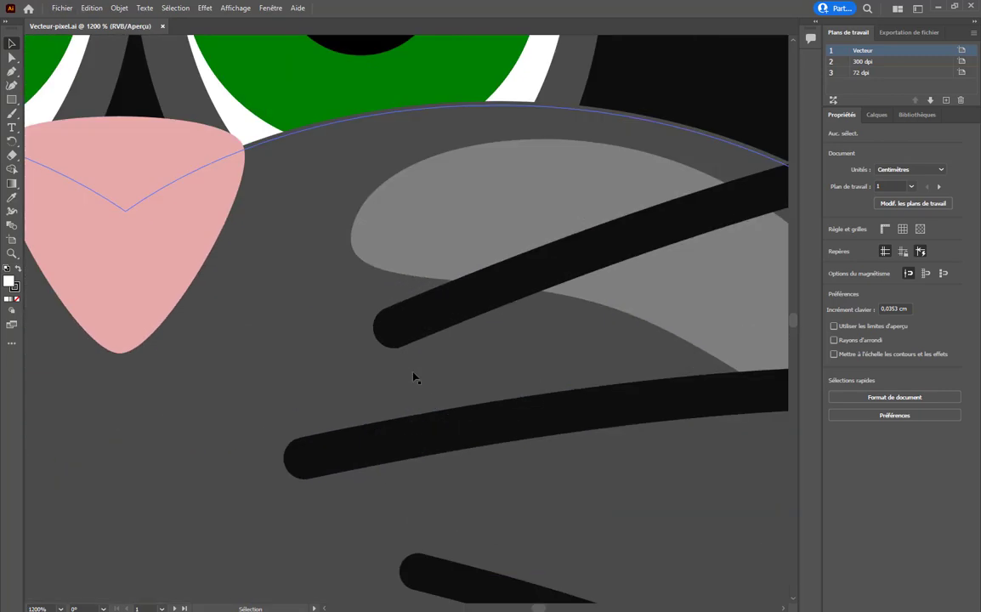
{"action": "scroll", "coordinate": [415, 377], "scroll_direction": "down", "scroll_amount": 3}
{"action": "scroll", "coordinate": [236, 207], "scroll_direction": "up", "scroll_amount": 3}
{"action": "scroll", "coordinate": [238, 212], "scroll_direction": "up", "scroll_amount": 12}
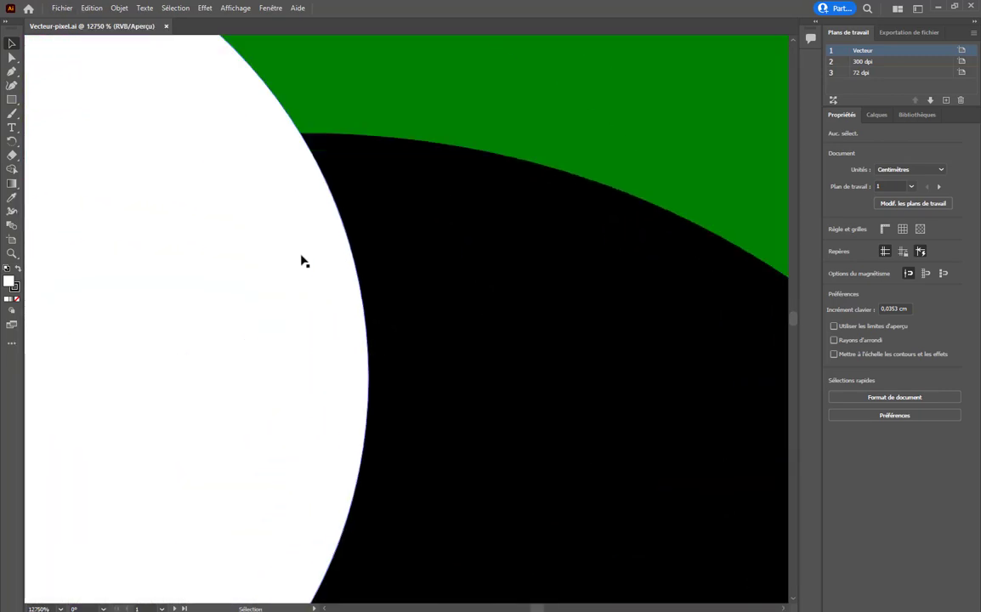
{"action": "scroll", "coordinate": [94, 344], "scroll_direction": "up", "scroll_amount": 2}
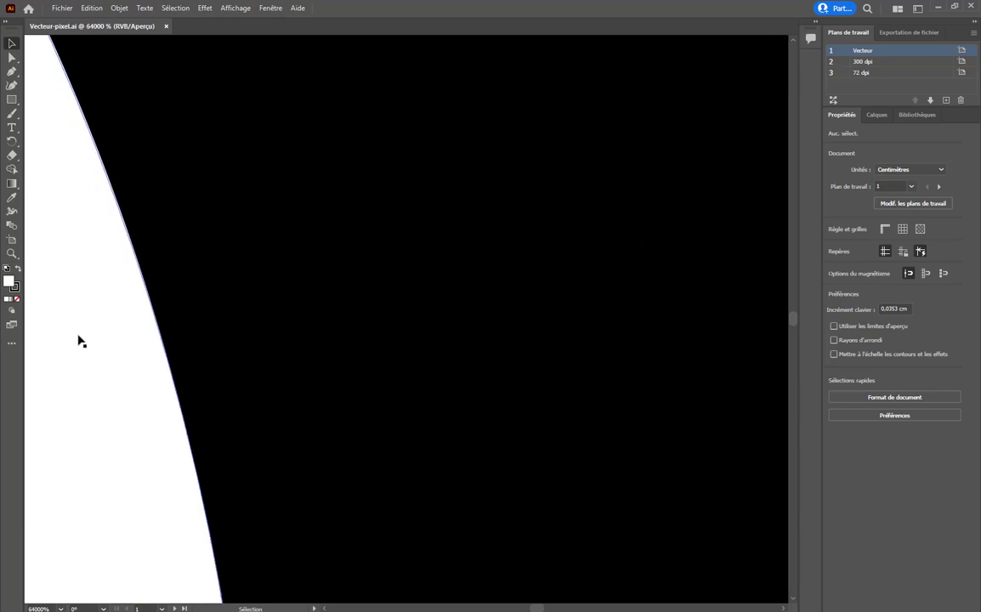
{"action": "scroll", "coordinate": [184, 390], "scroll_direction": "down", "scroll_amount": 10}
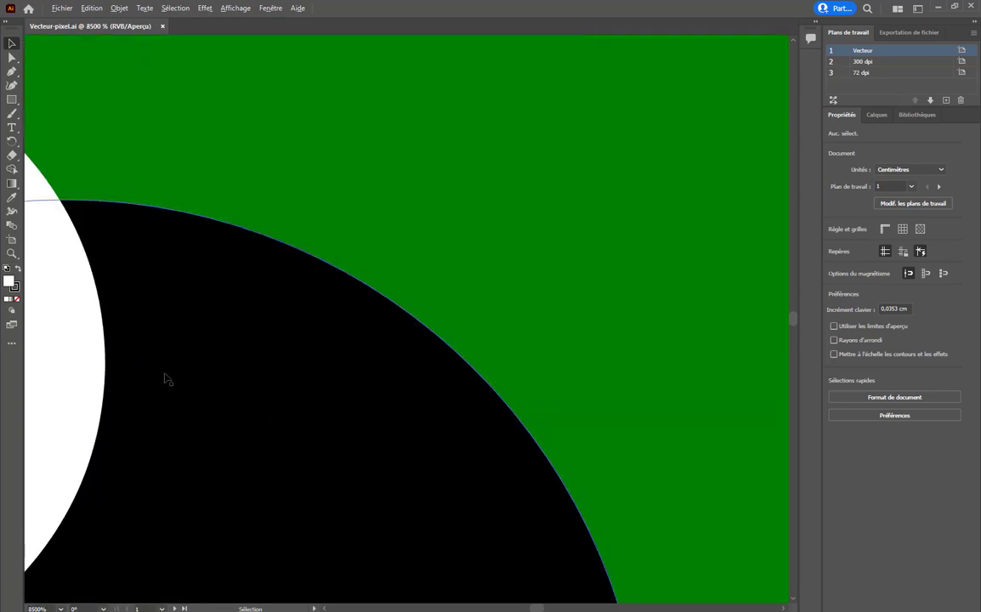
{"action": "scroll", "coordinate": [155, 377], "scroll_direction": "down", "scroll_amount": 5}
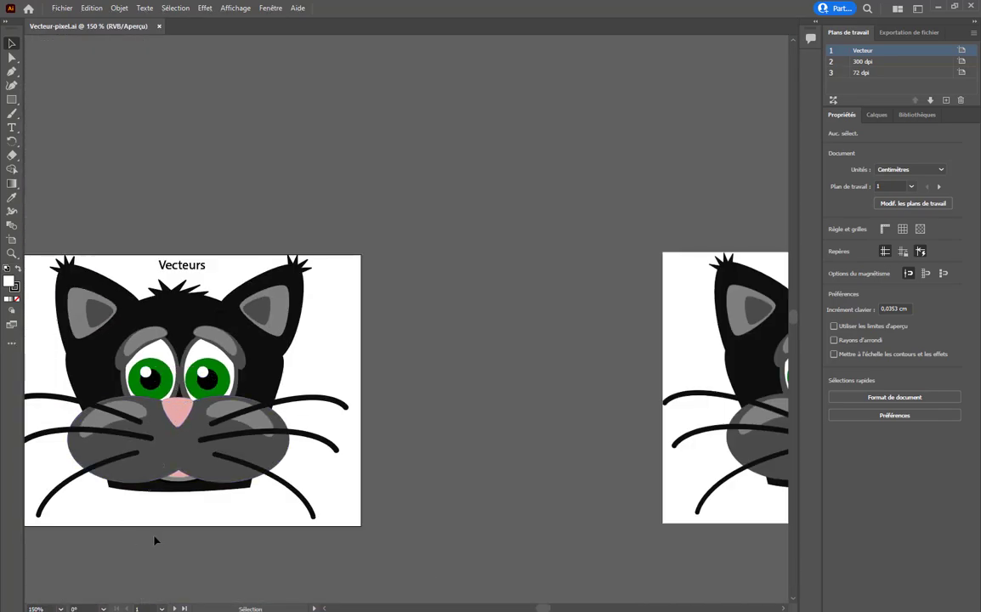
{"action": "scroll", "coordinate": [132, 456], "scroll_direction": "up", "scroll_amount": 2}
{"action": "left_click_drag", "start_coordinate": [78, 507], "coordinate": [165, 496]}
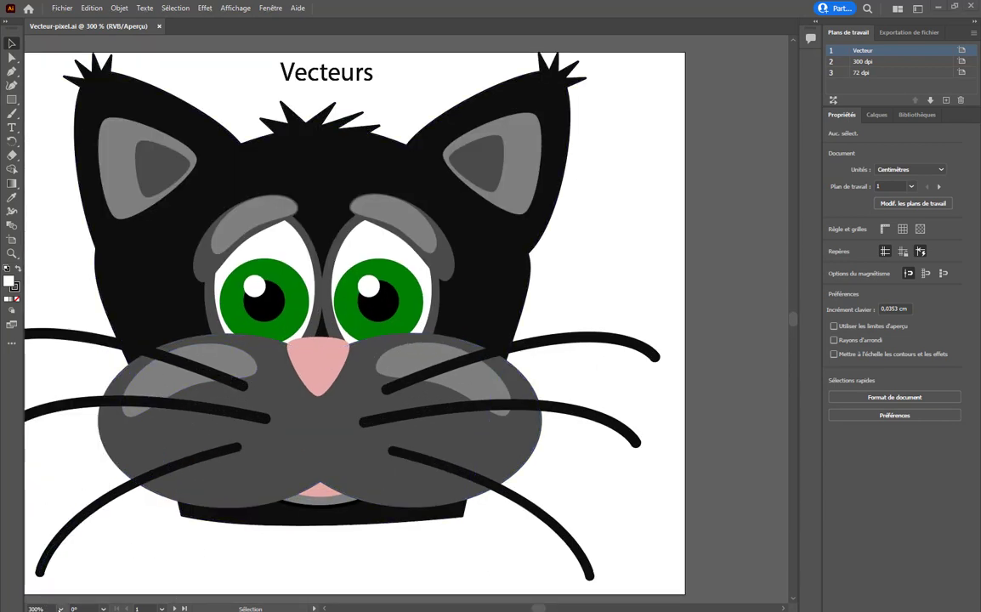
{"action": "scroll", "coordinate": [144, 429], "scroll_direction": "down", "scroll_amount": 3}
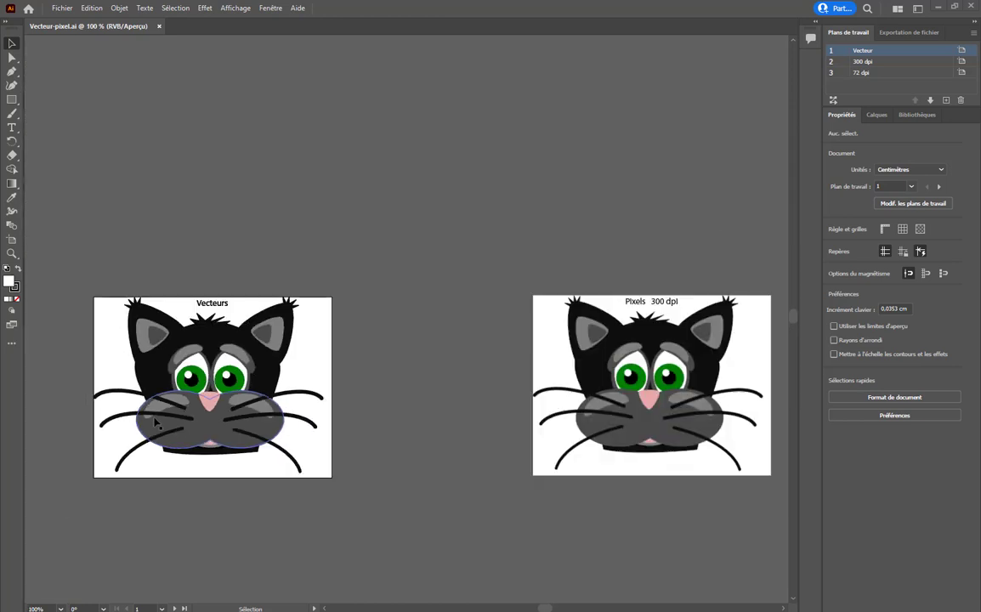
{"action": "scroll", "coordinate": [155, 423], "scroll_direction": "down", "scroll_amount": 2}
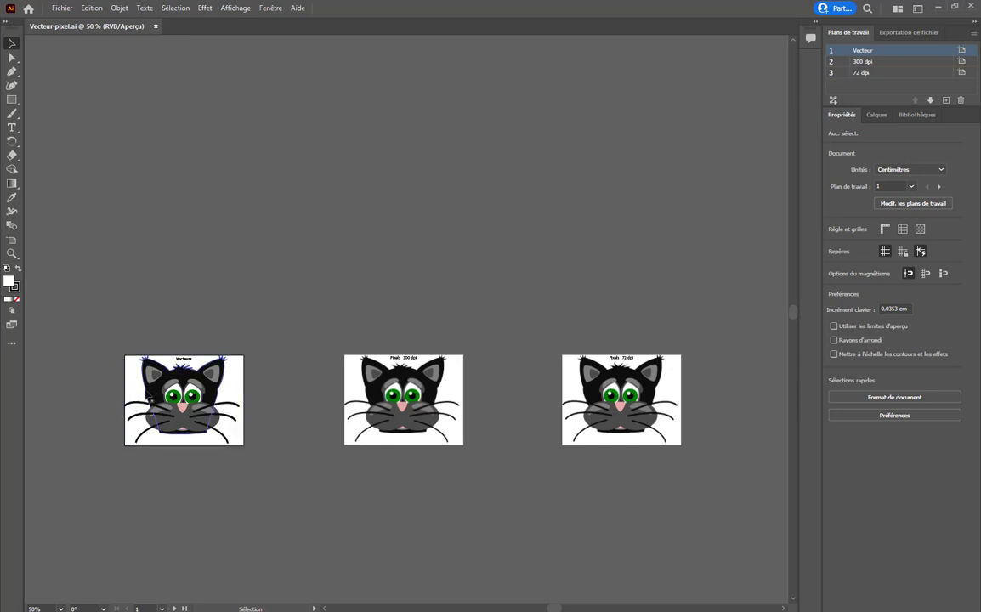
- Fit the Vecteur artboard in the window and activate the Hand tool (Outil Main)
{"action": "double_click", "coordinate": [831, 56]}
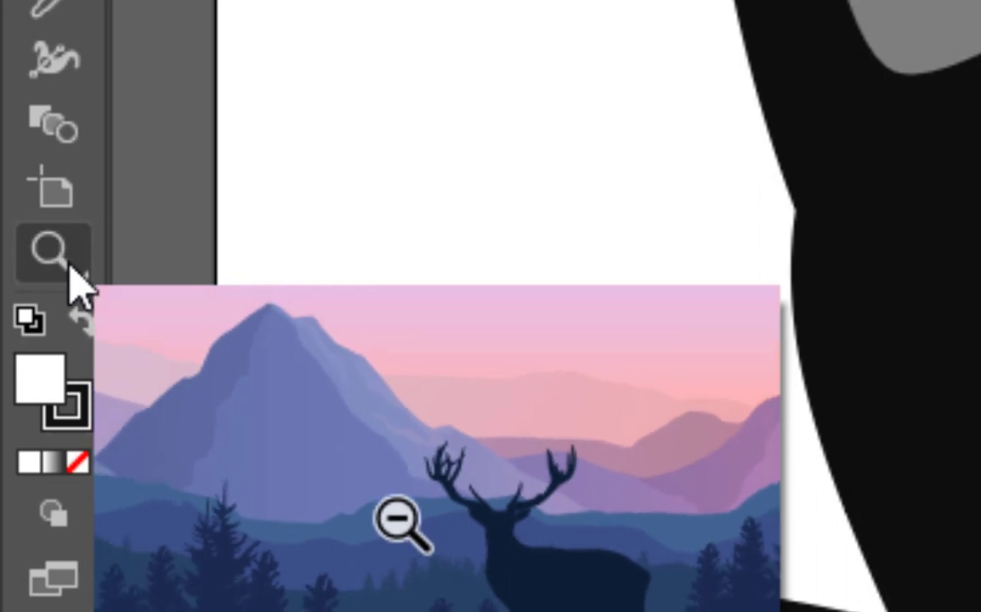
{"action": "left_click", "coordinate": [66, 264]}
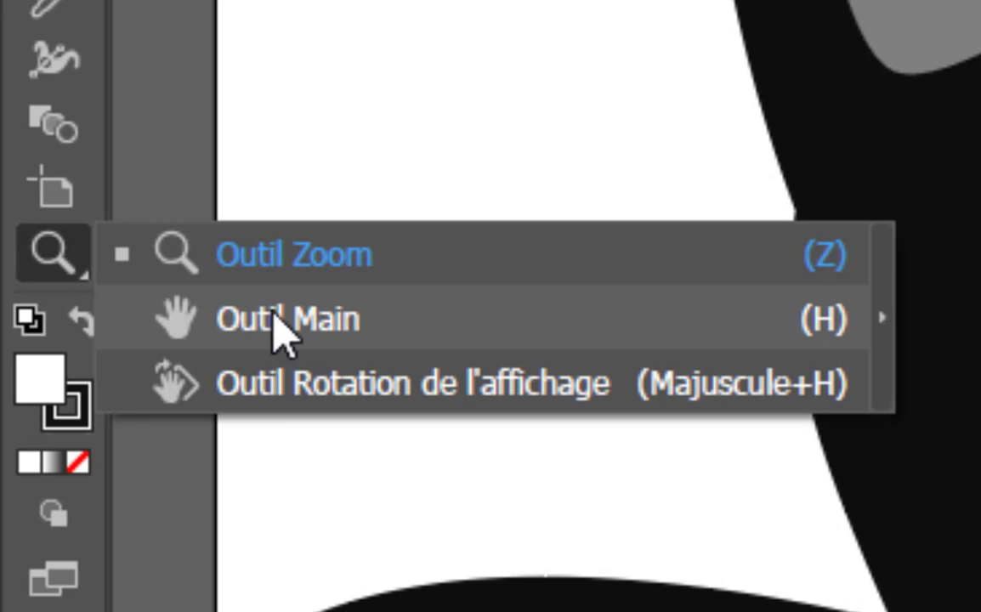
{"action": "left_click", "coordinate": [279, 327]}
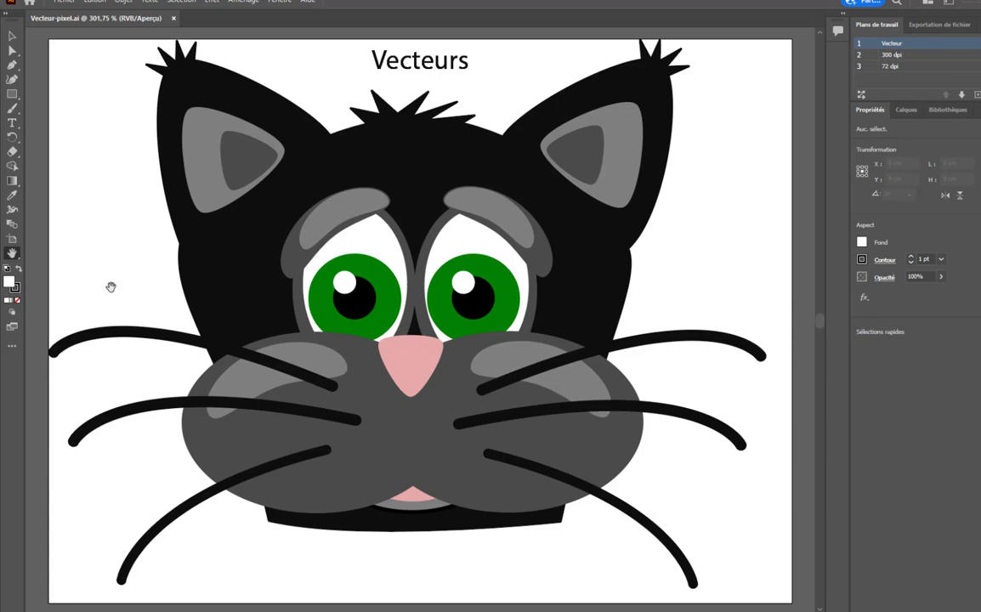
{"action": "key", "text": "h"}
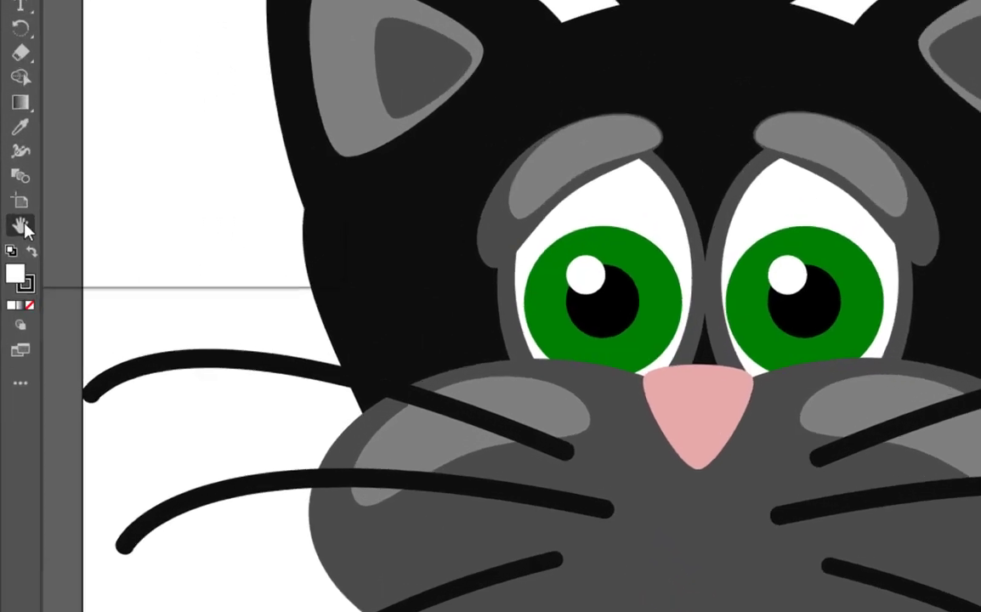
{"action": "left_click", "coordinate": [14, 253]}
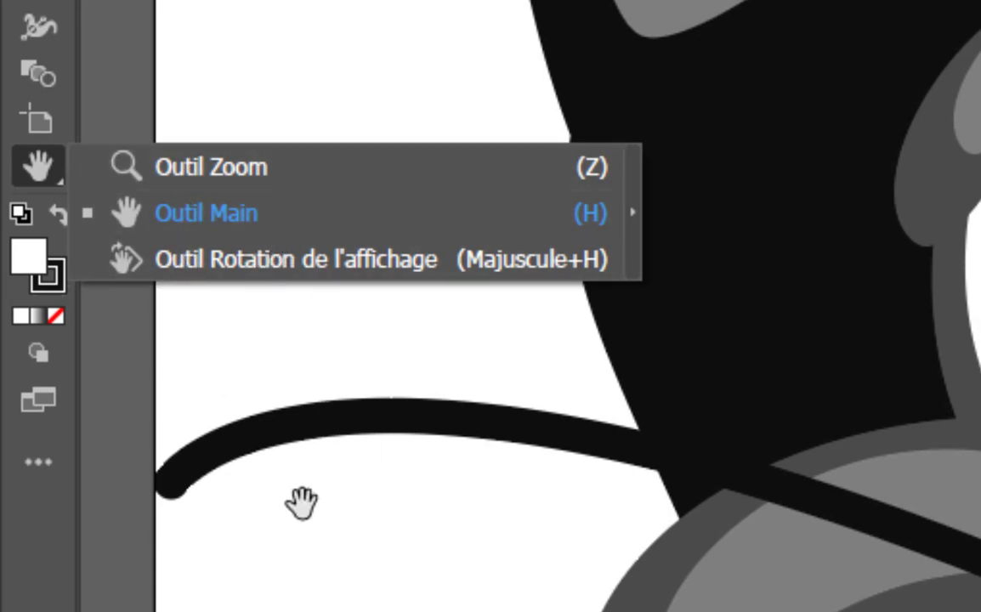
{"action": "left_click", "coordinate": [338, 546]}
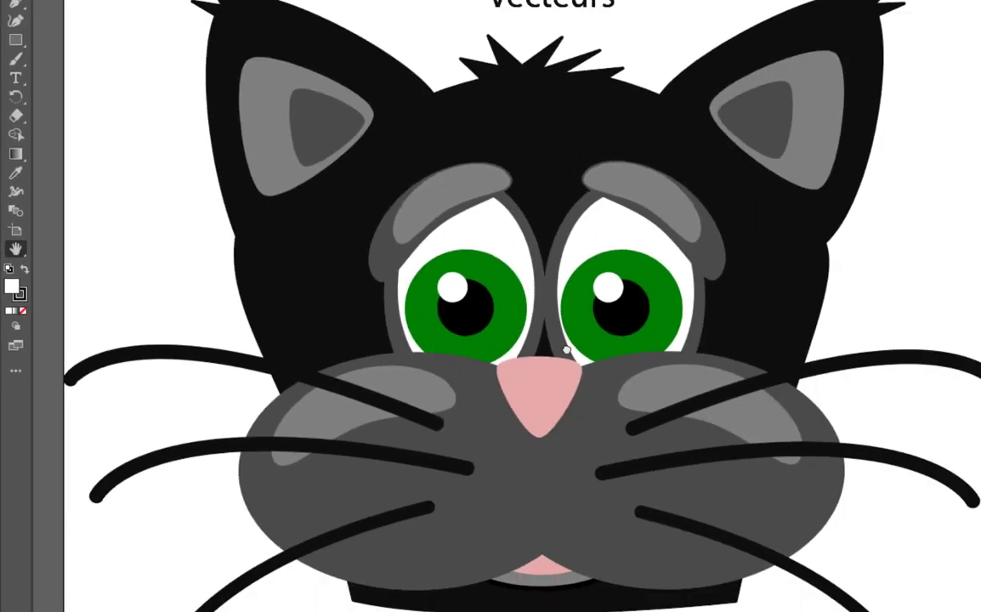
- Pan with the Hand tool from the Vecteur artboard across the 300 dpi artboard to the 72 dpi one
{"action": "left_click_drag", "start_coordinate": [568, 349], "coordinate": [234, 340]}
{"action": "left_click_drag", "start_coordinate": [674, 334], "coordinate": [229, 330]}
{"action": "left_click_drag", "start_coordinate": [773, 349], "coordinate": [462, 343]}
{"action": "left_click_drag", "start_coordinate": [355, 335], "coordinate": [134, 324]}
{"action": "left_click_drag", "start_coordinate": [693, 338], "coordinate": [298, 356]}
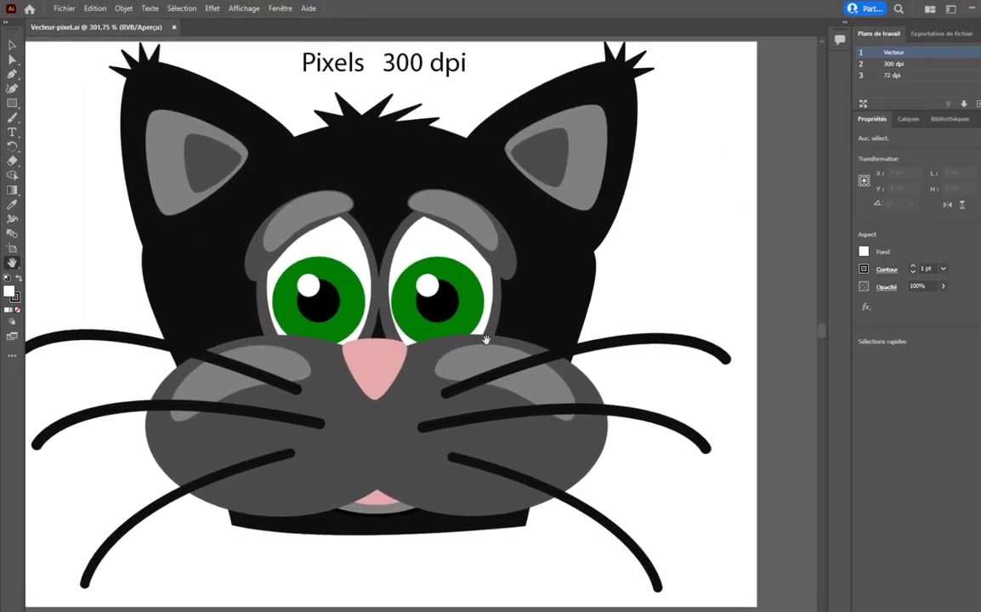
{"action": "left_click_drag", "start_coordinate": [551, 333], "coordinate": [166, 347]}
{"action": "left_click_drag", "start_coordinate": [602, 358], "coordinate": [260, 342]}
{"action": "left_click_drag", "start_coordinate": [655, 353], "coordinate": [232, 339]}
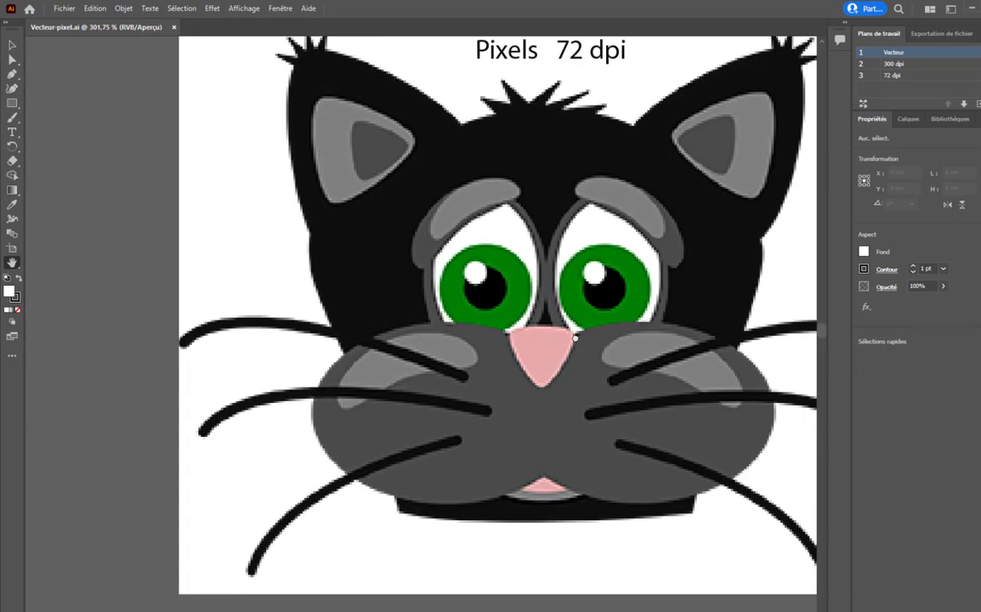
- Pan back from the 72 dpi artboard to the Vecteur artboard with the Hand tool
{"action": "left_click_drag", "start_coordinate": [498, 323], "coordinate": [687, 367]}
{"action": "left_click_drag", "start_coordinate": [354, 311], "coordinate": [523, 300]}
{"action": "left_click_drag", "start_coordinate": [261, 307], "coordinate": [633, 324]}
{"action": "left_click_drag", "start_coordinate": [266, 315], "coordinate": [567, 297]}
{"action": "left_click_drag", "start_coordinate": [220, 323], "coordinate": [546, 312]}
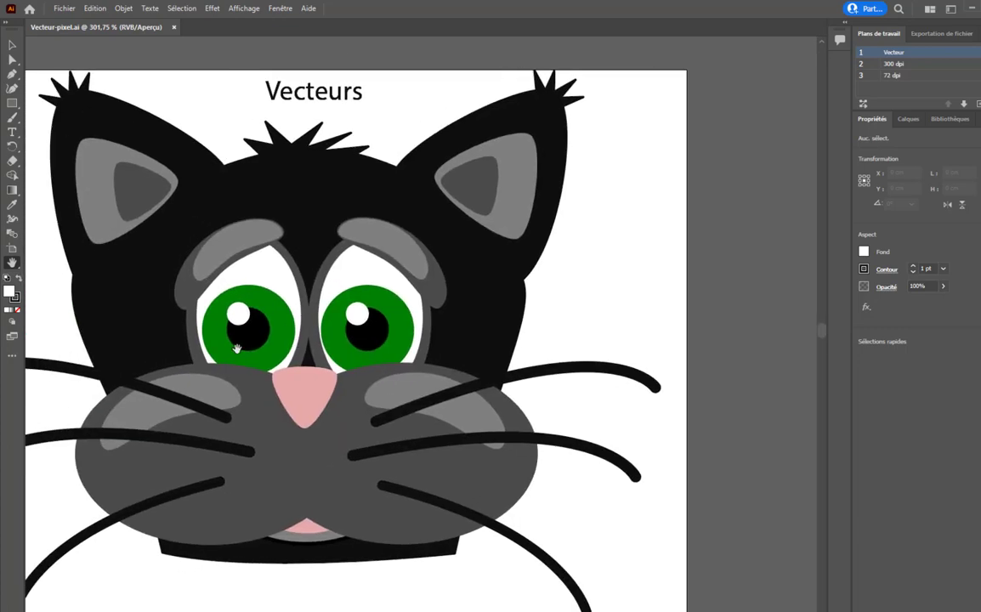
- Magnify the vector cat to 1200% and pan around its eyes, eyebrows and ear with the Hand tool
{"action": "scroll", "coordinate": [237, 348], "scroll_direction": "up", "scroll_amount": 5}
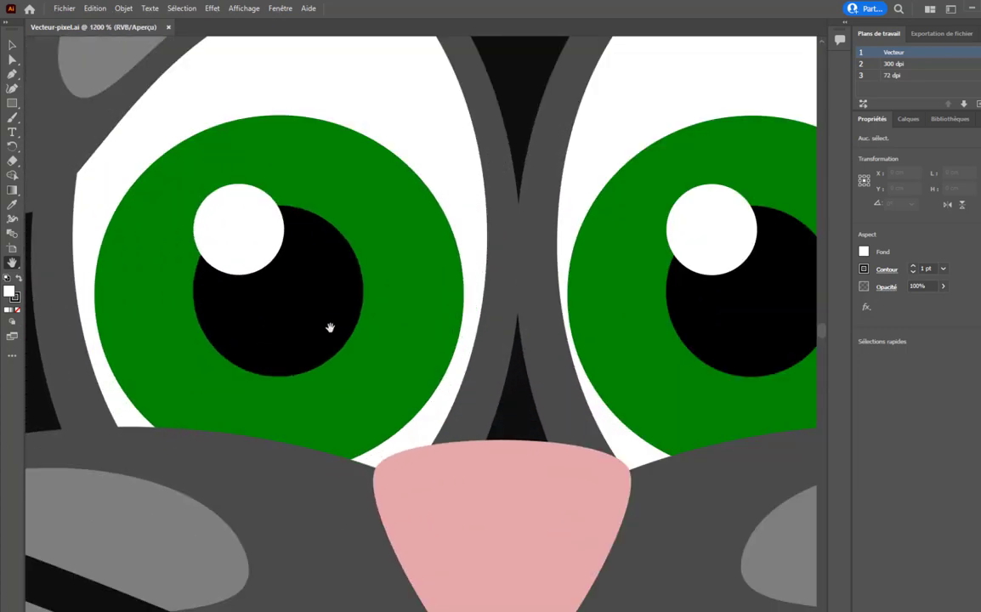
{"action": "left_click_drag", "start_coordinate": [478, 315], "coordinate": [214, 359]}
{"action": "left_click_drag", "start_coordinate": [566, 305], "coordinate": [396, 486]}
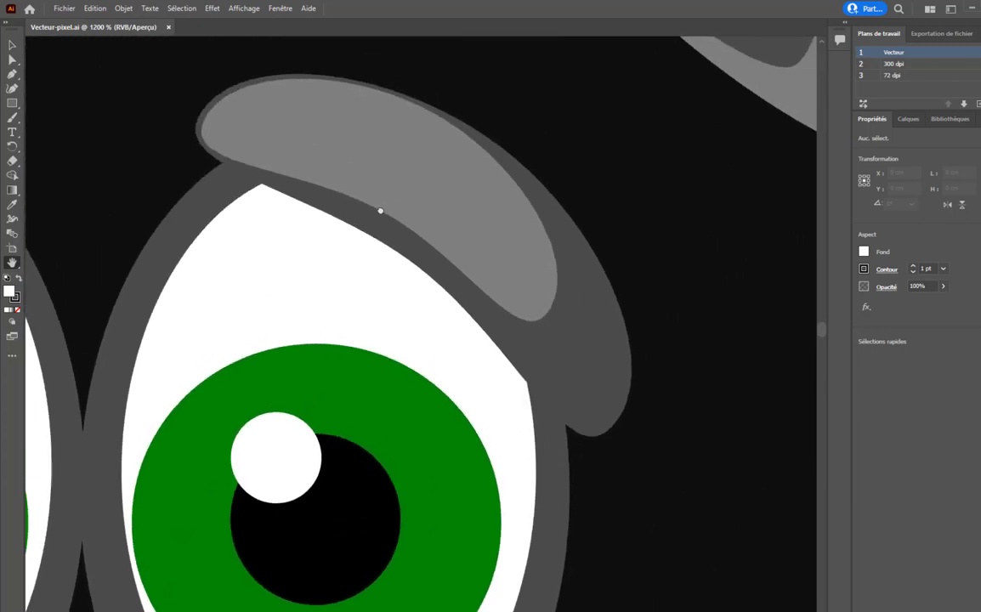
{"action": "left_click_drag", "start_coordinate": [381, 210], "coordinate": [282, 453]}
{"action": "left_click_drag", "start_coordinate": [387, 241], "coordinate": [574, 408]}
{"action": "left_click_drag", "start_coordinate": [333, 272], "coordinate": [677, 427]}
{"action": "left_click_drag", "start_coordinate": [284, 411], "coordinate": [567, 297]}
{"action": "left_click_drag", "start_coordinate": [254, 251], "coordinate": [536, 420]}
{"action": "left_click_drag", "start_coordinate": [260, 484], "coordinate": [332, 261]}
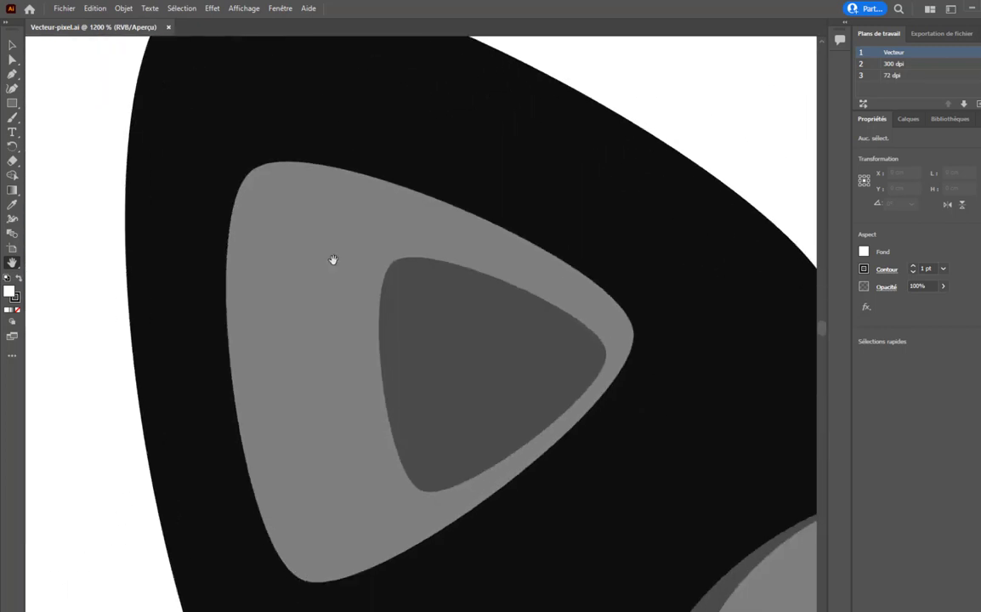
- Pan from the ear to the cat's whiskers, and fit the whole Vecteur artboard with the Taille écran zoom option
{"action": "left_click_drag", "start_coordinate": [354, 474], "coordinate": [283, 251]}
{"action": "left_click_drag", "start_coordinate": [415, 479], "coordinate": [230, 196]}
{"action": "left_click_drag", "start_coordinate": [651, 446], "coordinate": [361, 234]}
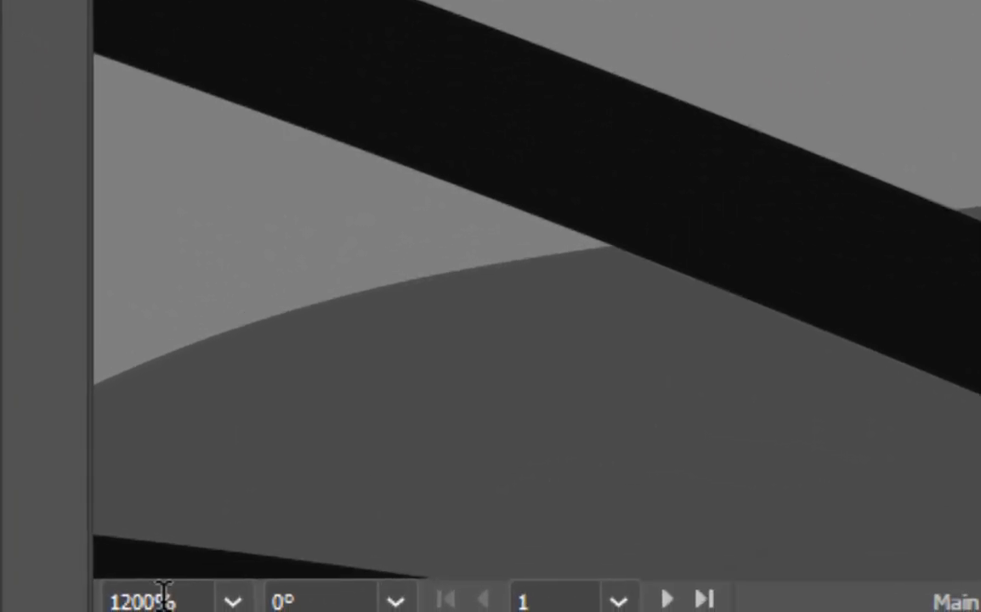
{"action": "left_click", "coordinate": [232, 602]}
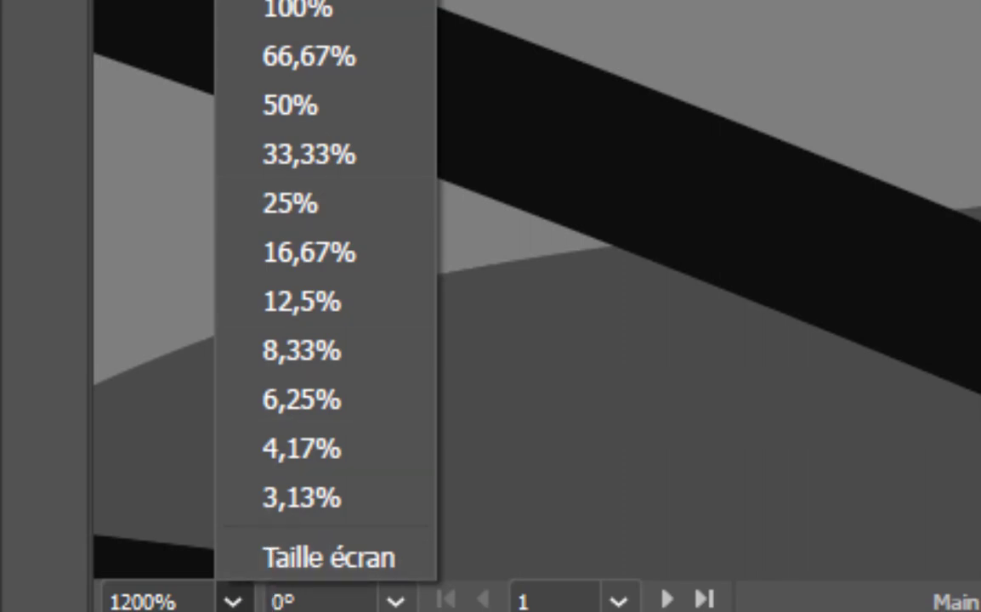
{"action": "left_click", "coordinate": [335, 558]}
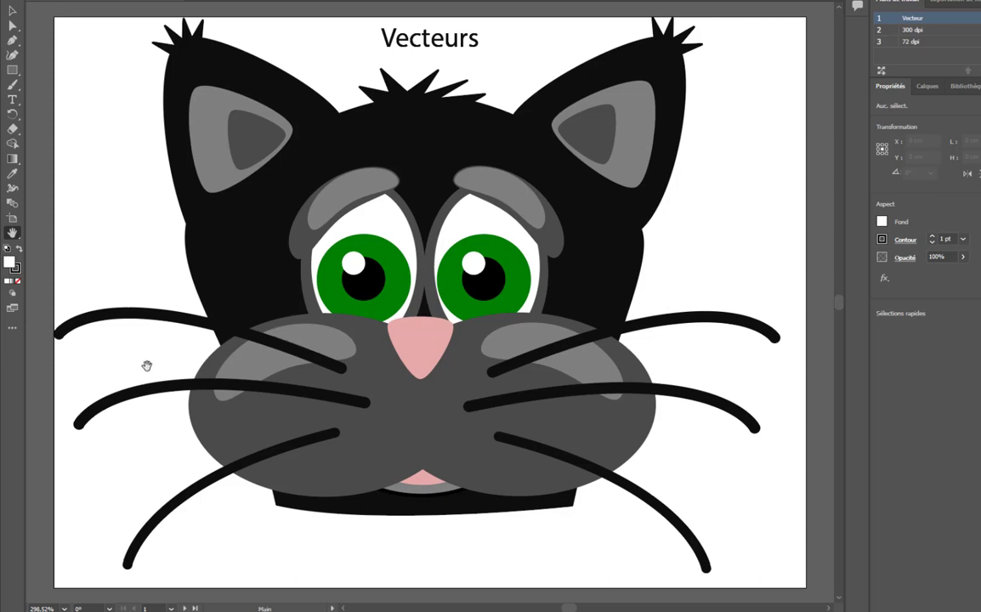
- Switch between the Zoom and Hand tools, then magnify the vector cat's left eye to 2400% with the Zoom tool
{"action": "key", "text": "z"}
{"action": "key", "text": "h"}
{"action": "key", "text": "z"}
{"action": "scroll", "coordinate": [350, 289], "scroll_direction": "up", "scroll_amount": 1}
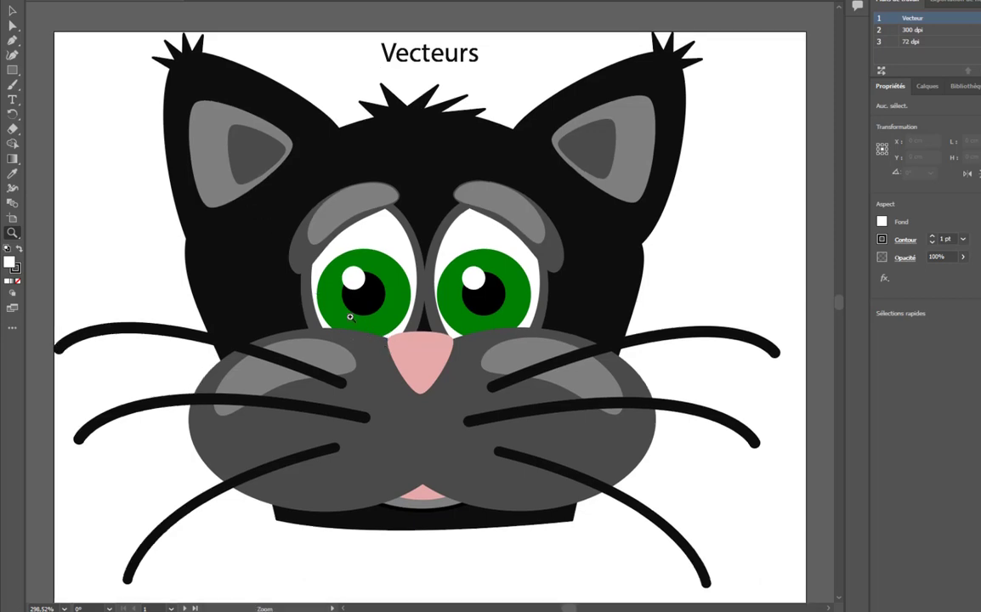
{"action": "left_click", "coordinate": [347, 308]}
{"action": "left_click", "coordinate": [347, 309]}
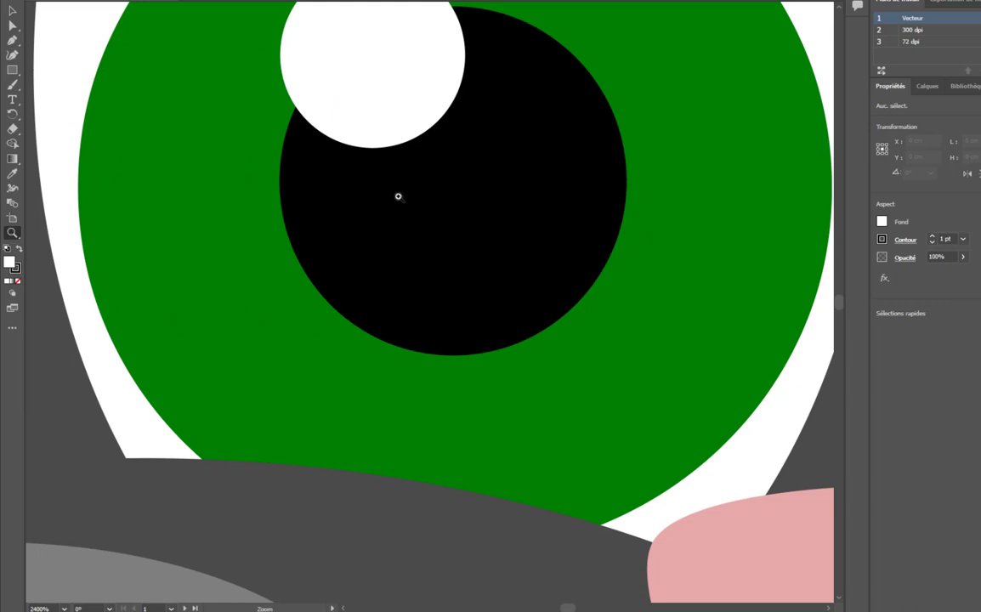
- With the Selection tool active, use the temporary Hand tool to pan from the left eye to the ear and the head's outer edge
{"action": "left_click", "coordinate": [12, 11]}
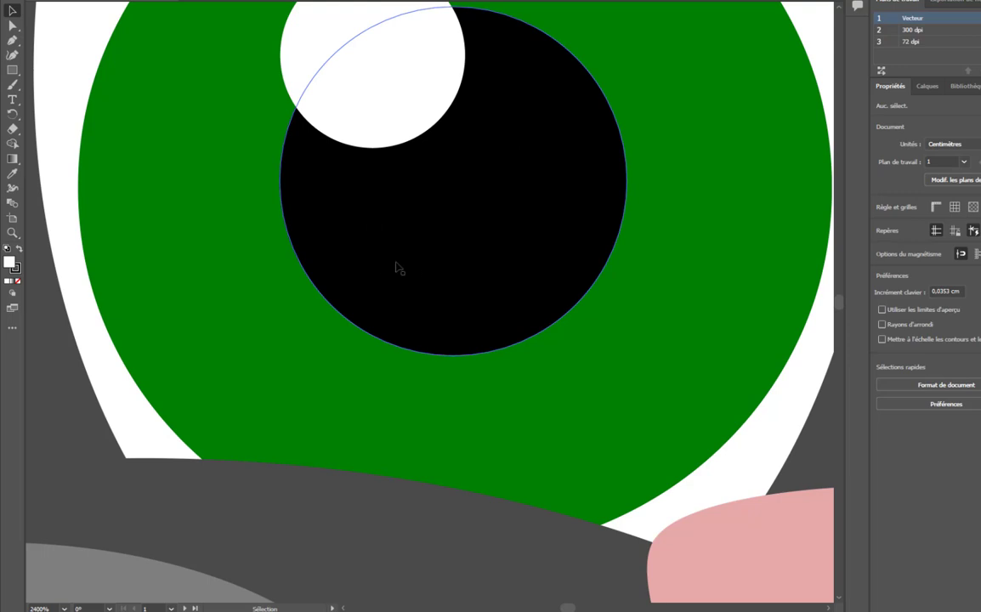
{"action": "key", "text": "space"}
{"action": "left_click_drag", "start_coordinate": [272, 91], "coordinate": [184, 272]}
{"action": "left_click_drag", "start_coordinate": [256, 131], "coordinate": [305, 271]}
{"action": "left_click_drag", "start_coordinate": [386, 186], "coordinate": [307, 373]}
{"action": "left_click_drag", "start_coordinate": [184, 66], "coordinate": [281, 257]}
{"action": "left_click_drag", "start_coordinate": [174, 236], "coordinate": [449, 411]}
{"action": "left_click_drag", "start_coordinate": [283, 154], "coordinate": [383, 392]}
{"action": "left_click_drag", "start_coordinate": [278, 95], "coordinate": [344, 379]}
{"action": "left_click_drag", "start_coordinate": [549, 286], "coordinate": [643, 443]}
{"action": "left_click_drag", "start_coordinate": [307, 184], "coordinate": [572, 329]}
{"action": "left_click_drag", "start_coordinate": [205, 132], "coordinate": [529, 306]}
{"action": "left_click_drag", "start_coordinate": [166, 198], "coordinate": [432, 99]}
{"action": "left_click_drag", "start_coordinate": [320, 382], "coordinate": [248, 110]}
{"action": "left_click_drag", "start_coordinate": [306, 438], "coordinate": [208, 164]}
{"action": "left_click_drag", "start_coordinate": [298, 399], "coordinate": [179, 221]}
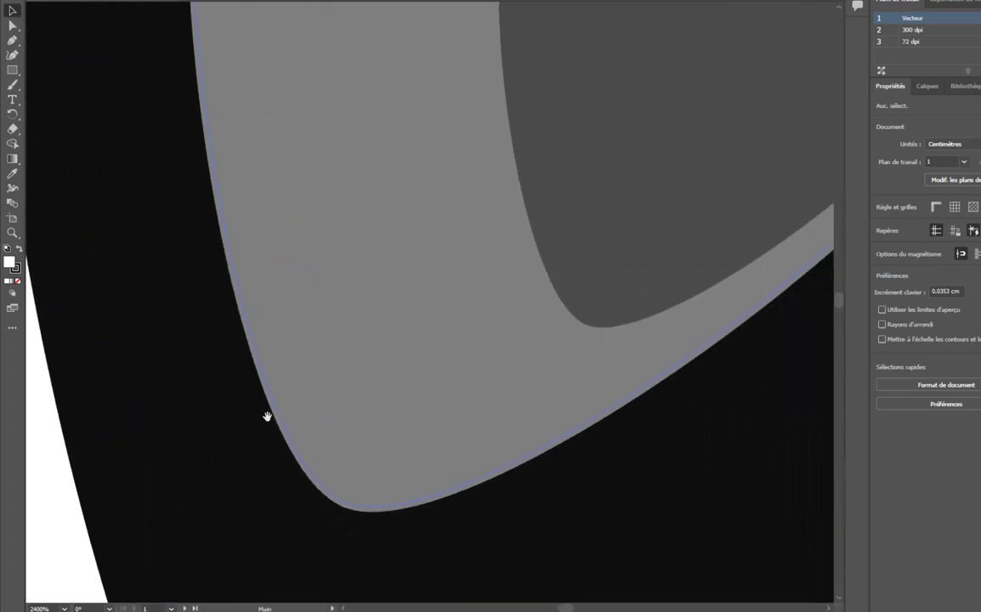
{"action": "left_click_drag", "start_coordinate": [267, 415], "coordinate": [357, 226]}
{"action": "left_click_drag", "start_coordinate": [318, 452], "coordinate": [225, 285]}
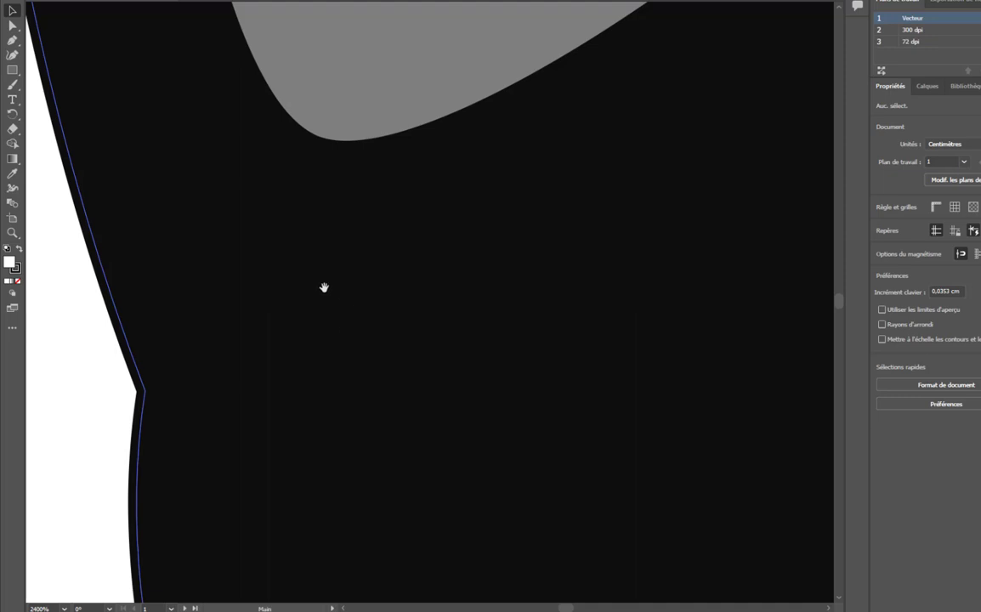
{"action": "left_click_drag", "start_coordinate": [266, 256], "coordinate": [282, 223]}
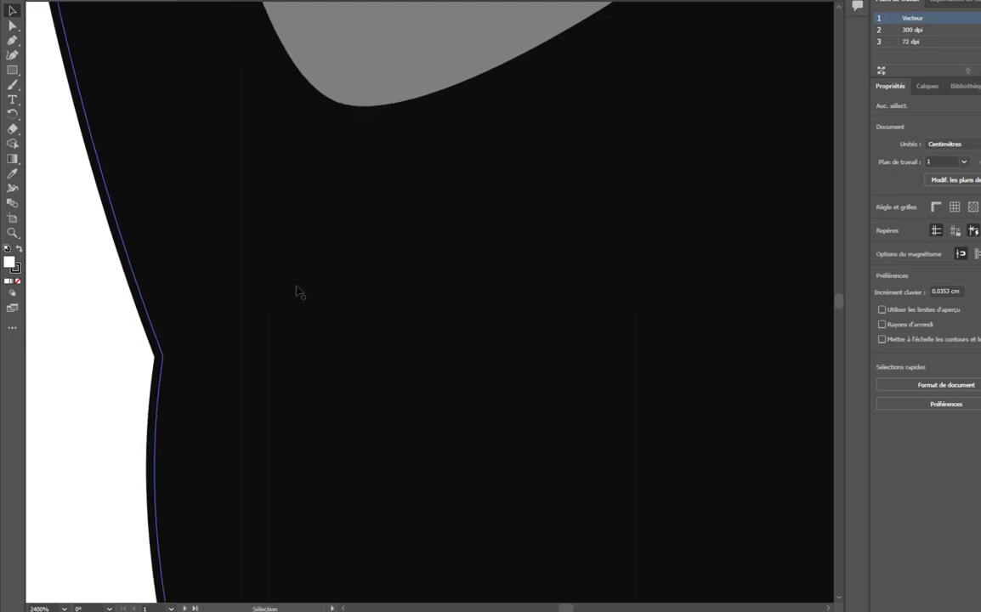
- Zoom out to 300% and back in to 1200%, then pan from the head's edge to the cat's eyes and nose
{"action": "scroll", "coordinate": [295, 289], "scroll_direction": "down", "scroll_amount": 6}
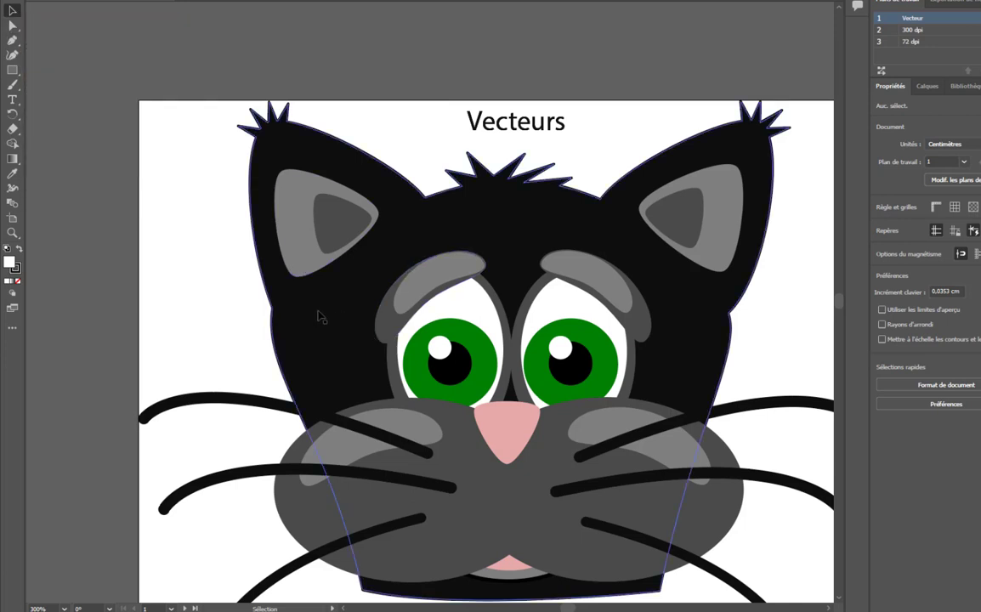
{"action": "scroll", "coordinate": [316, 312], "scroll_direction": "up", "scroll_amount": 4}
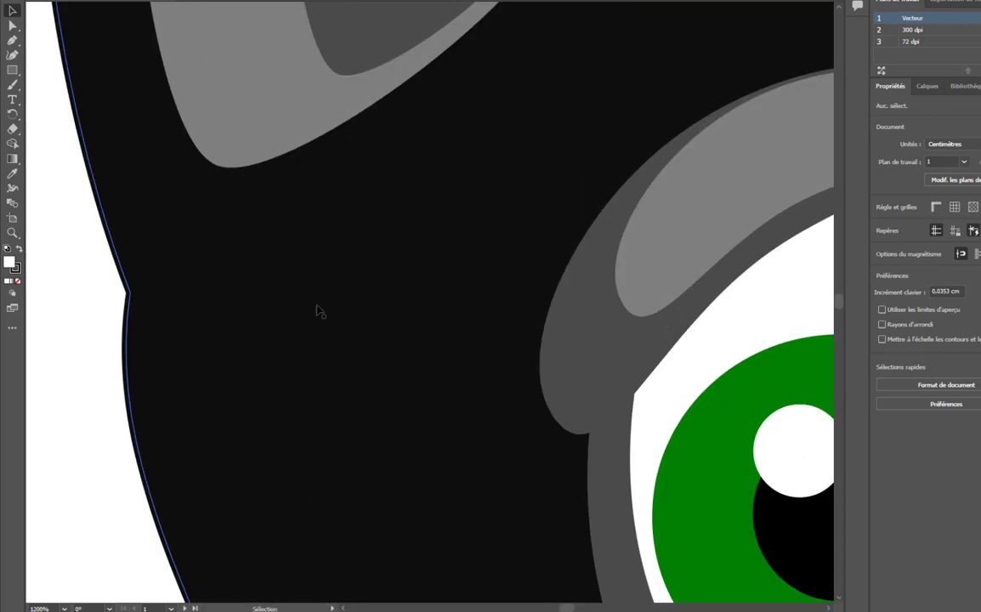
{"action": "left_click_drag", "start_coordinate": [463, 328], "coordinate": [142, 186]}
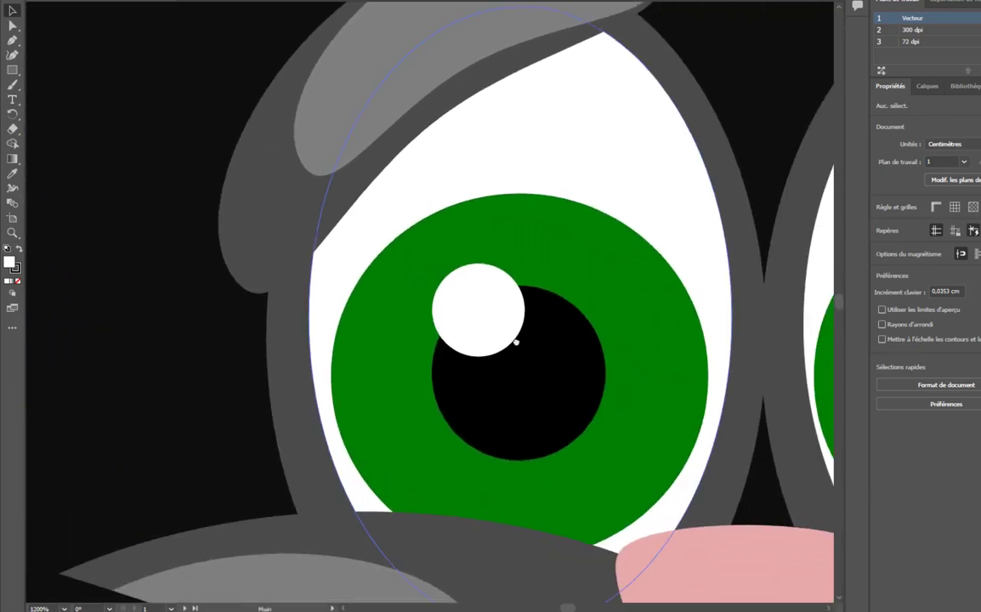
{"action": "left_click_drag", "start_coordinate": [517, 342], "coordinate": [272, 200]}
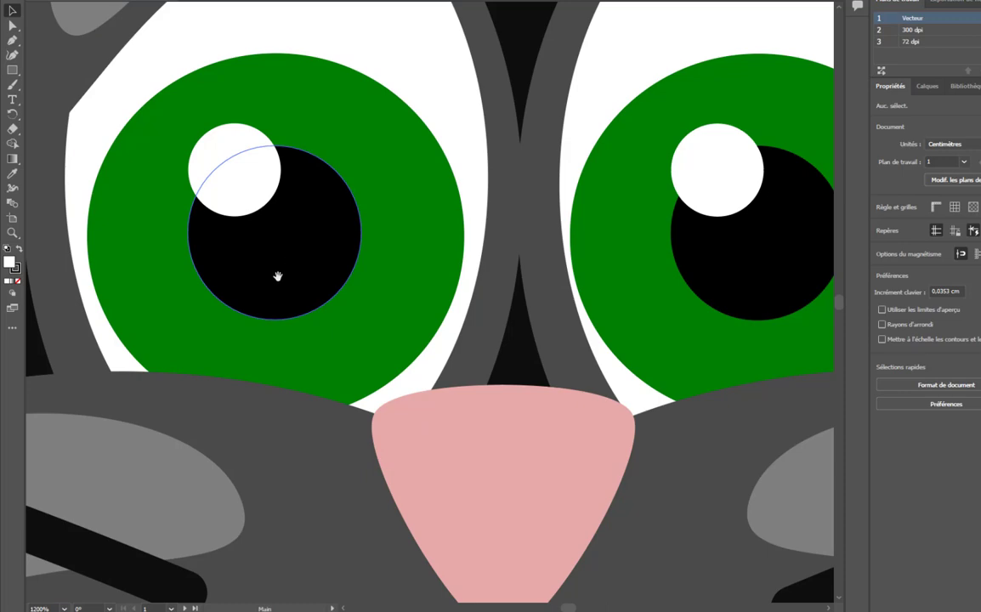
- Set the magnification to 600% and pan from the eyes up to the Vecteurs title and the left ear
{"action": "scroll", "coordinate": [229, 285], "scroll_direction": "up", "scroll_amount": 4}
{"action": "scroll", "coordinate": [229, 287], "scroll_direction": "down", "scroll_amount": 6}
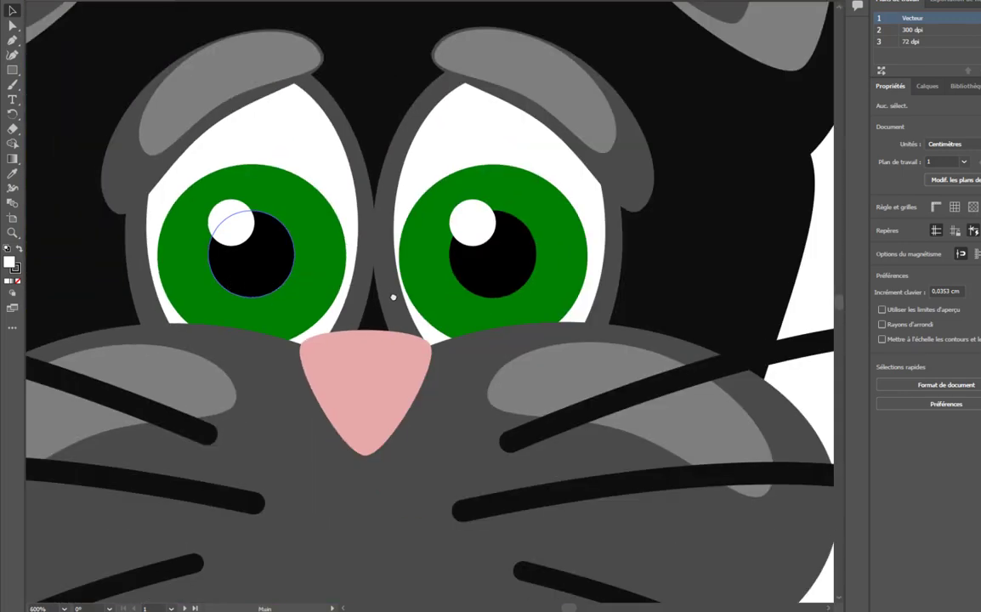
{"action": "left_click_drag", "start_coordinate": [384, 306], "coordinate": [155, 402]}
{"action": "left_click_drag", "start_coordinate": [190, 160], "coordinate": [370, 332]}
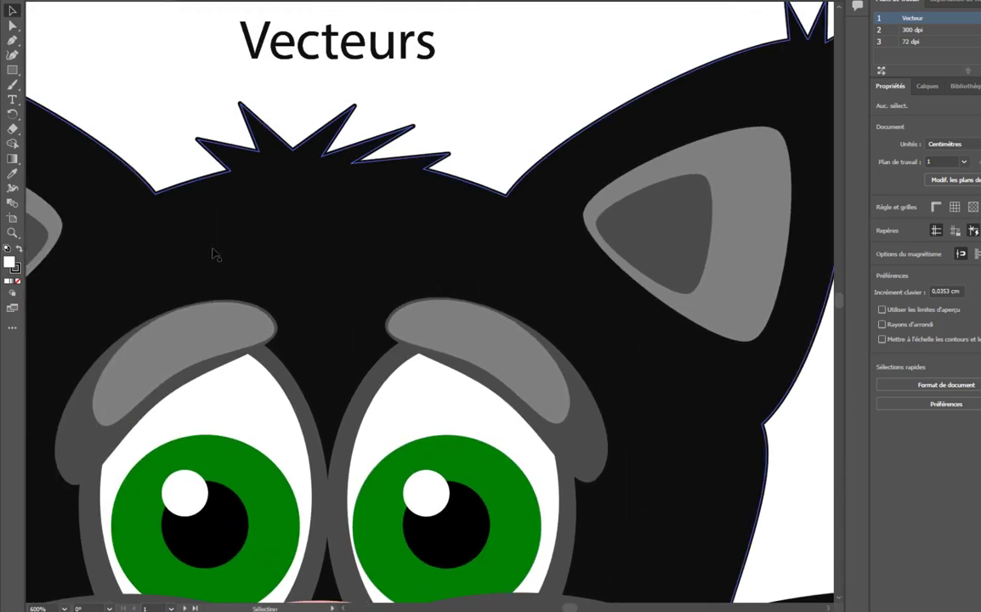
{"action": "left_click_drag", "start_coordinate": [138, 228], "coordinate": [336, 263]}
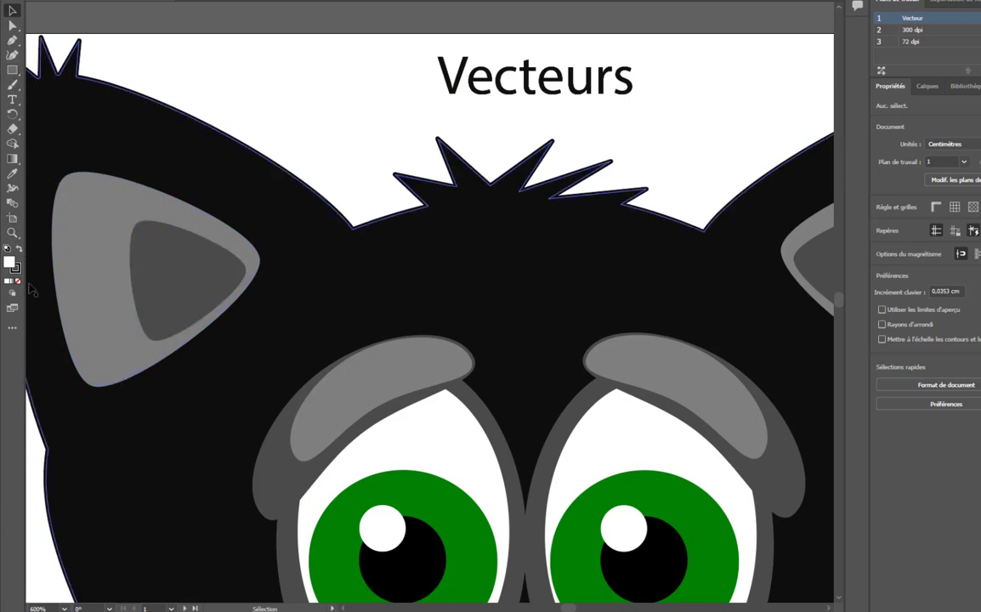
- Magnify the head outline below the left ear to 4800%, pan along its edge, and zoom back out to 1200%
{"action": "scroll", "coordinate": [78, 402], "scroll_direction": "up", "scroll_amount": 3}
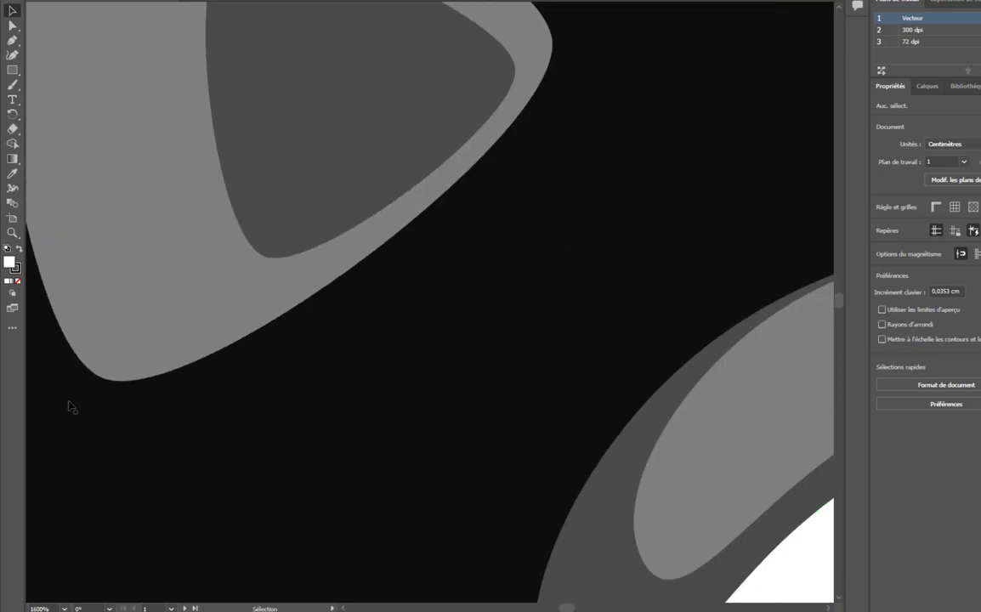
{"action": "left_click_drag", "start_coordinate": [101, 415], "coordinate": [241, 320]}
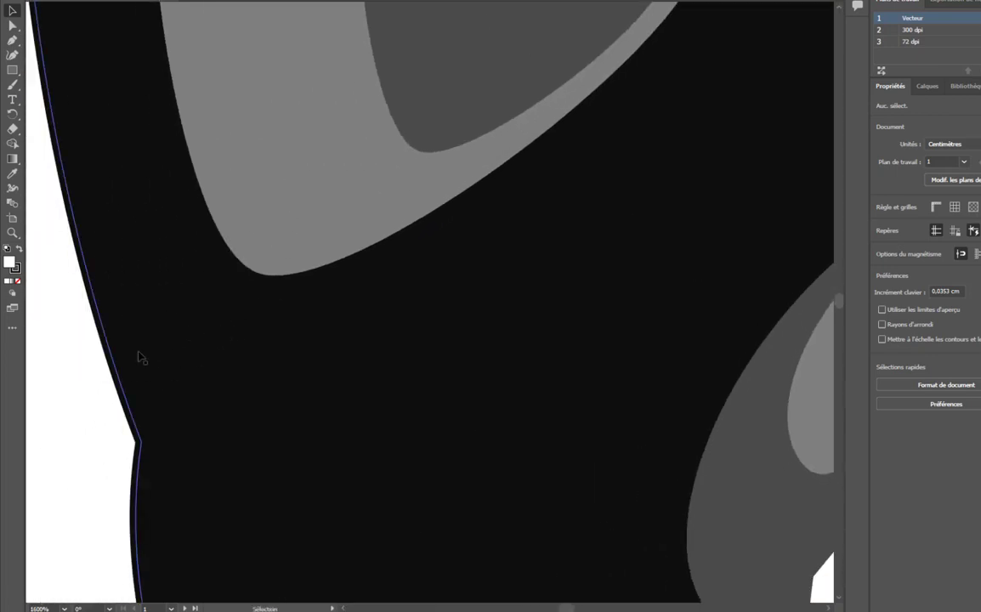
{"action": "scroll", "coordinate": [136, 359], "scroll_direction": "up", "scroll_amount": 3}
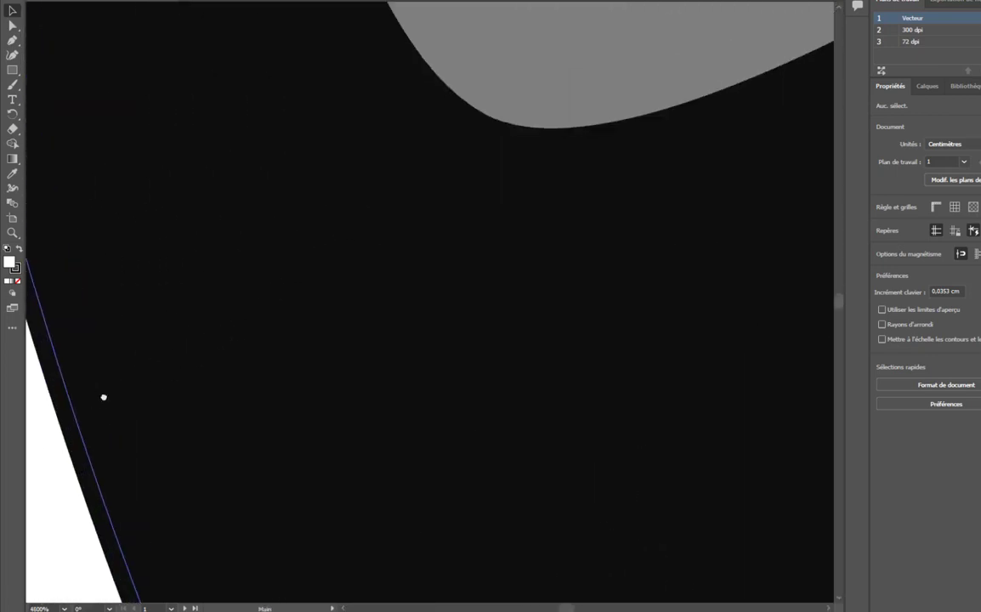
{"action": "left_click_drag", "start_coordinate": [103, 396], "coordinate": [175, 273]}
{"action": "left_click_drag", "start_coordinate": [198, 395], "coordinate": [205, 290]}
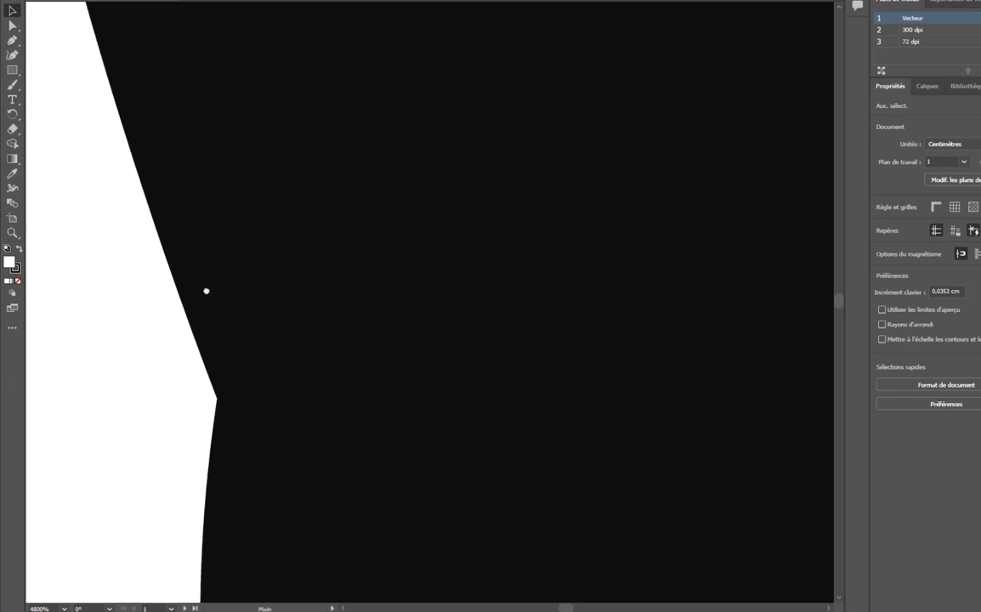
{"action": "left_click_drag", "start_coordinate": [324, 184], "coordinate": [229, 320]}
{"action": "scroll", "coordinate": [236, 297], "scroll_direction": "down", "scroll_amount": 4}
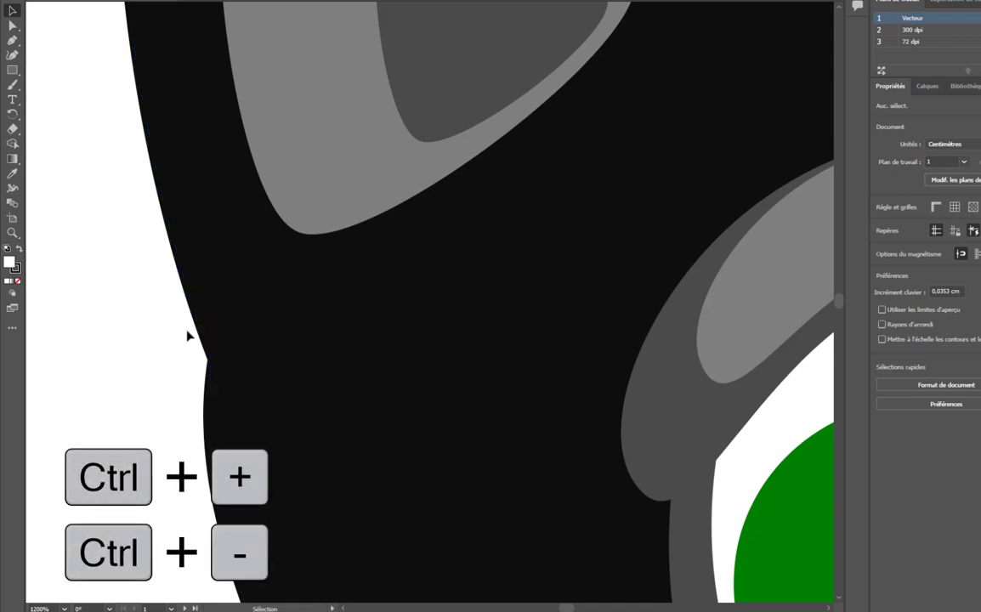
- Zoom in to 4800%, out to 600%, in to 1600% and back to 600% using the Zoom In and Zoom Out commands
{"action": "key", "text": "ctrl+plus"}
{"action": "key", "text": "ctrl+plus"}
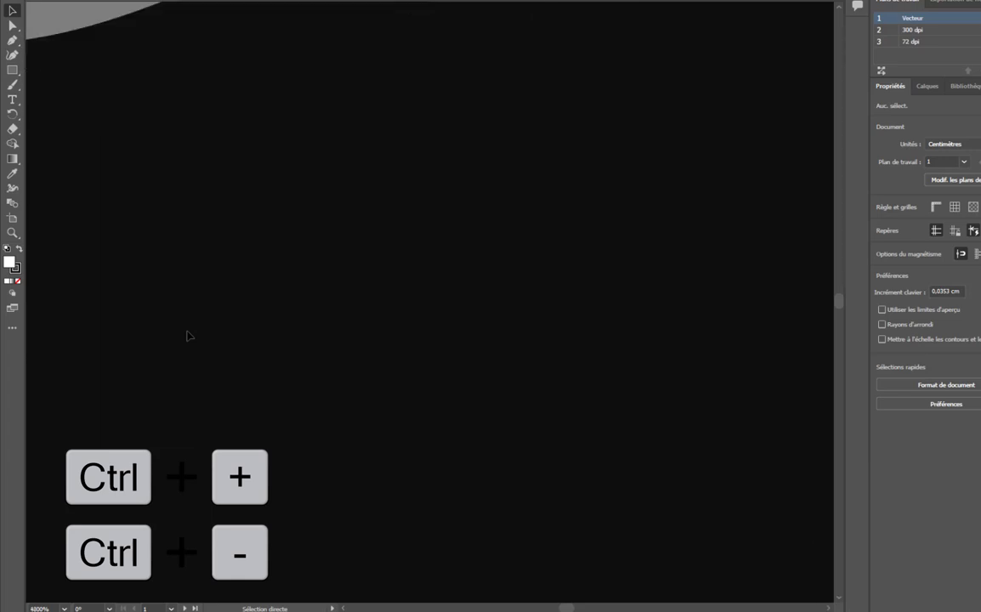
{"action": "key", "text": "ctrl+minus"}
{"action": "key", "text": "ctrl+minus"}
{"action": "key", "text": "ctrl+minus"}
{"action": "key", "text": "ctrl+minus"}
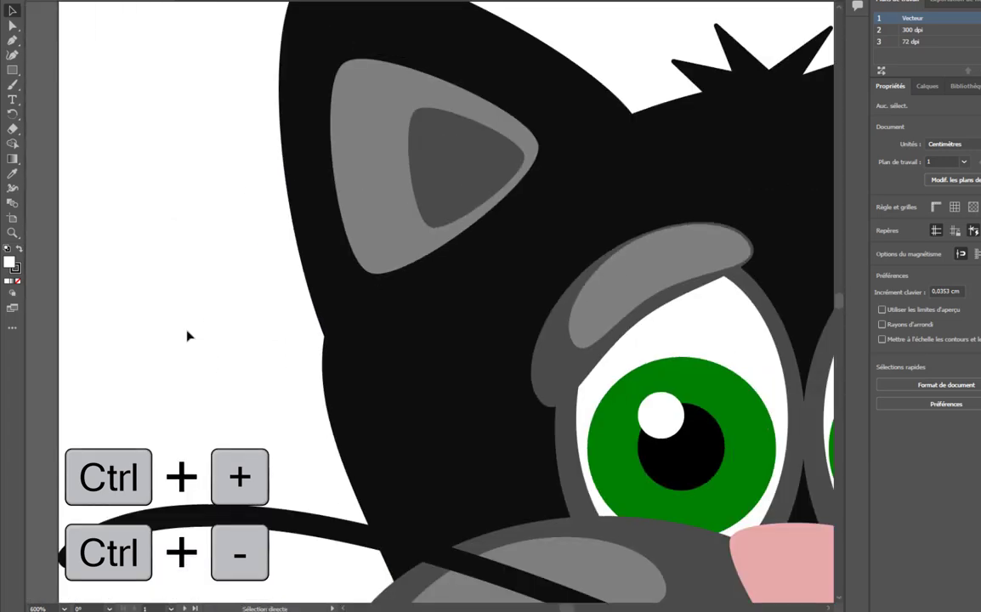
{"action": "key", "text": "ctrl+plus"}
{"action": "key", "text": "ctrl+plus"}
{"action": "key", "text": "ctrl+plus"}
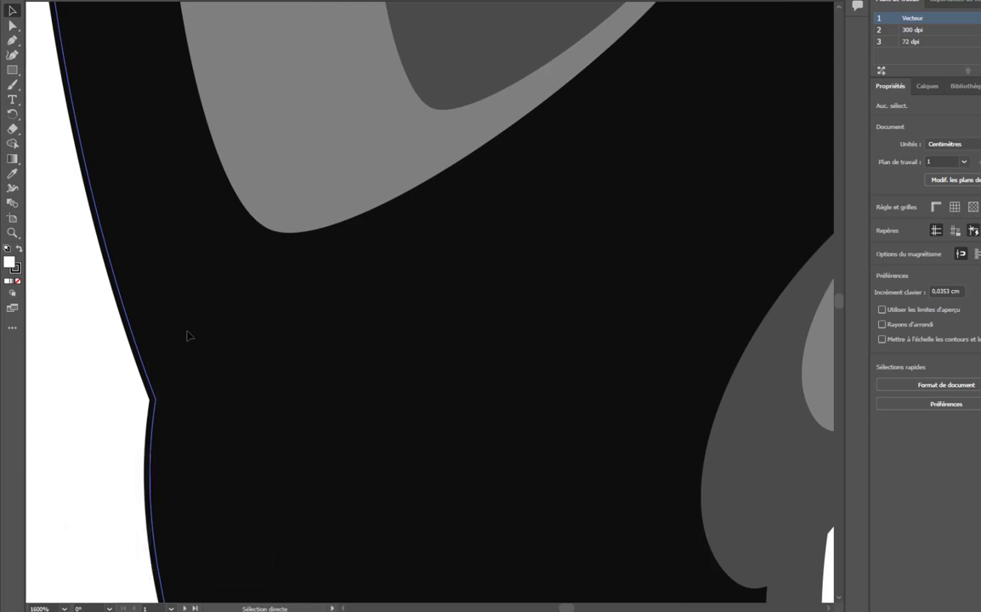
{"action": "key", "text": "ctrl+minus"}
{"action": "key", "text": "ctrl+minus"}
{"action": "key", "text": "ctrl+minus"}
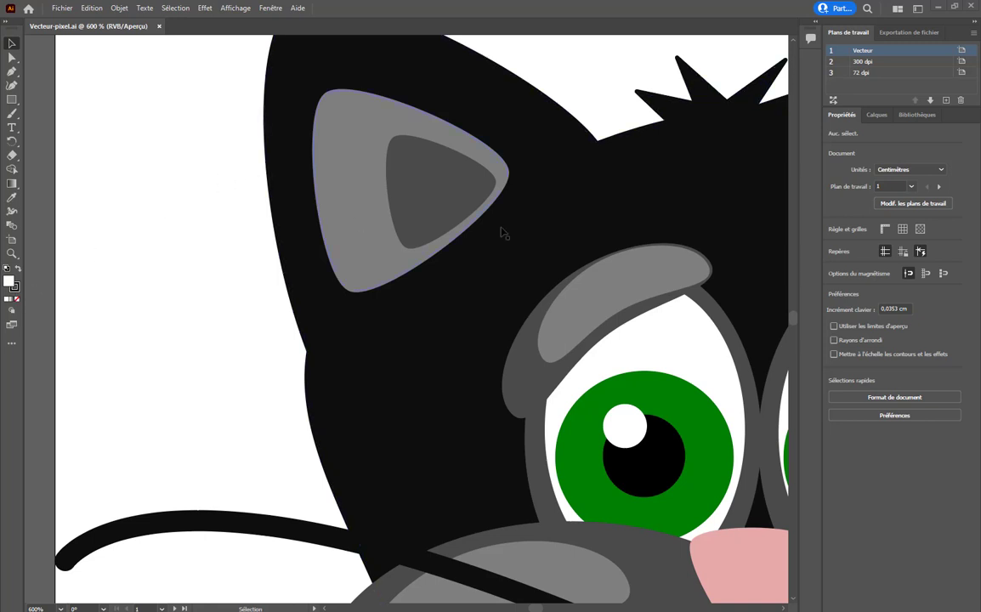
- Fit the Vecteur artboard in the window, then magnify the cat's left head outline to 51000% and pan to its edge
{"action": "double_click", "coordinate": [832, 53]}
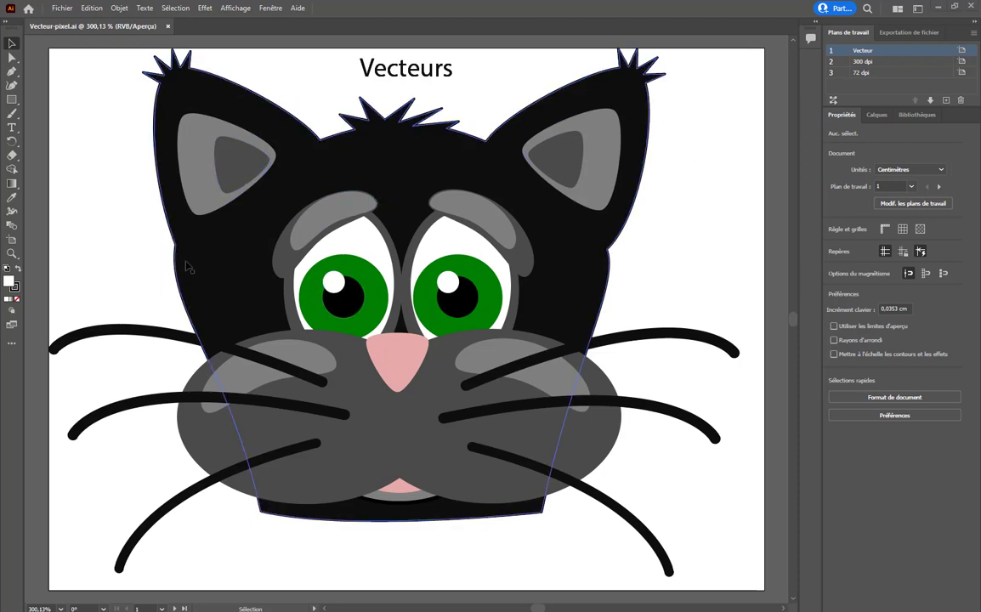
{"action": "scroll", "coordinate": [177, 225], "scroll_direction": "left", "scroll_amount": 2}
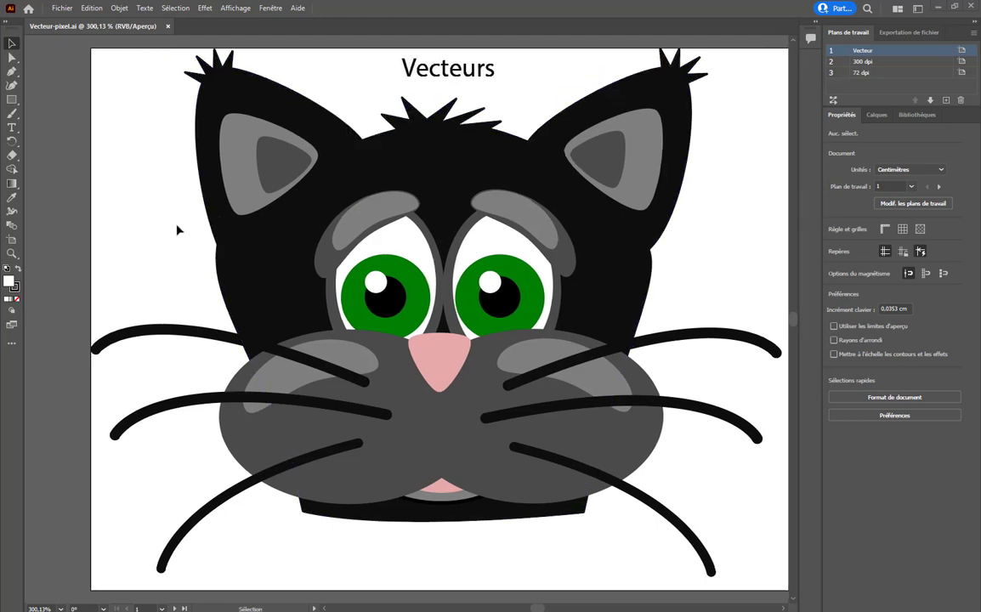
{"action": "scroll", "coordinate": [177, 229], "scroll_direction": "up", "scroll_amount": 4}
{"action": "scroll", "coordinate": [302, 278], "scroll_direction": "up", "scroll_amount": 8}
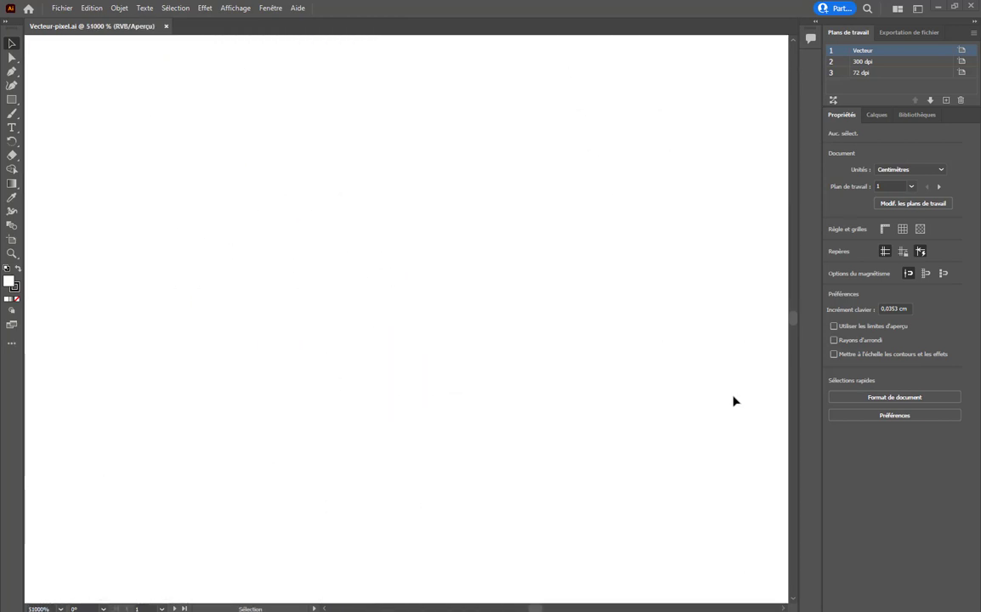
{"action": "left_click_drag", "start_coordinate": [619, 350], "coordinate": [69, 346]}
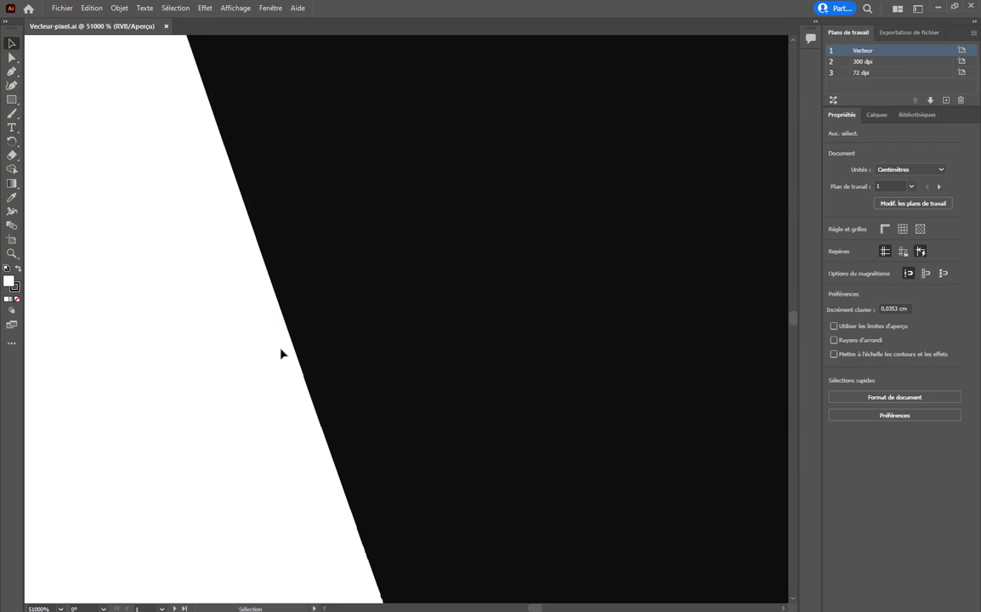
{"action": "scroll", "coordinate": [298, 353], "scroll_direction": "left", "scroll_amount": 2}
- Zoom back out to 300% and pan until the whole Vecteur artboard is in view
{"action": "scroll", "coordinate": [368, 354], "scroll_direction": "down", "scroll_amount": 10}
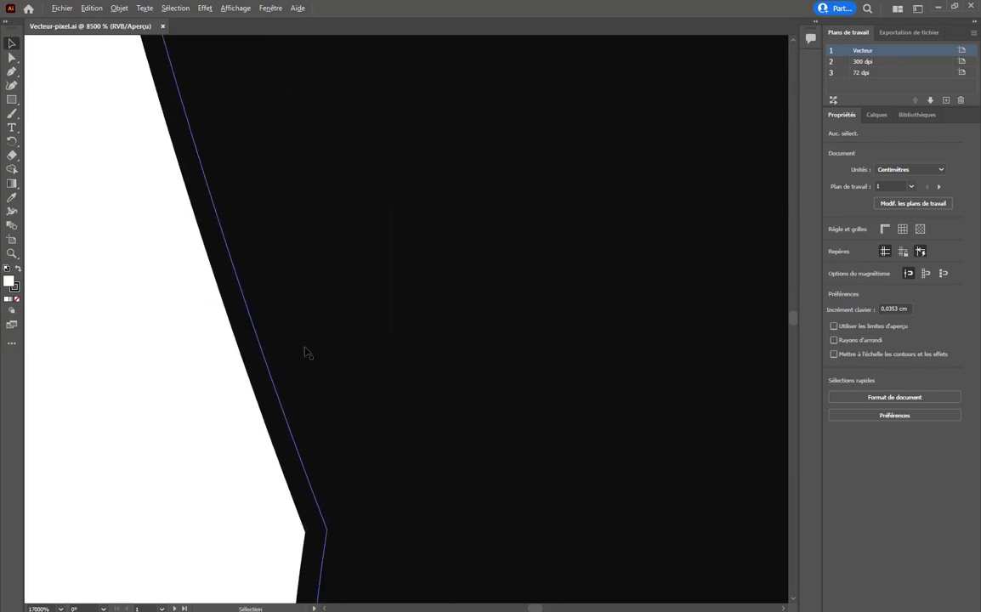
{"action": "scroll", "coordinate": [290, 350], "scroll_direction": "down", "scroll_amount": 3}
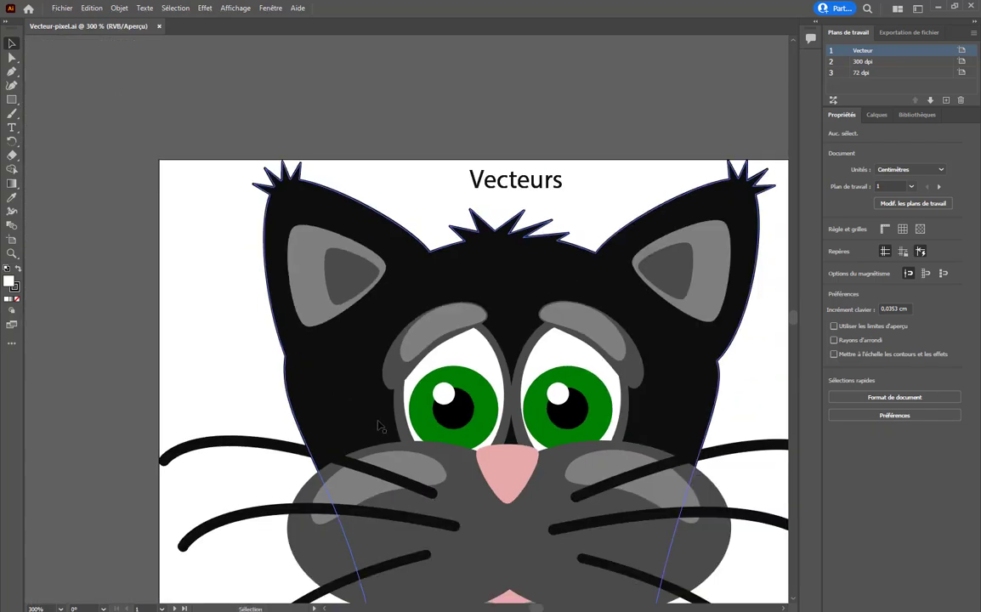
{"action": "left_click_drag", "start_coordinate": [383, 427], "coordinate": [276, 318]}
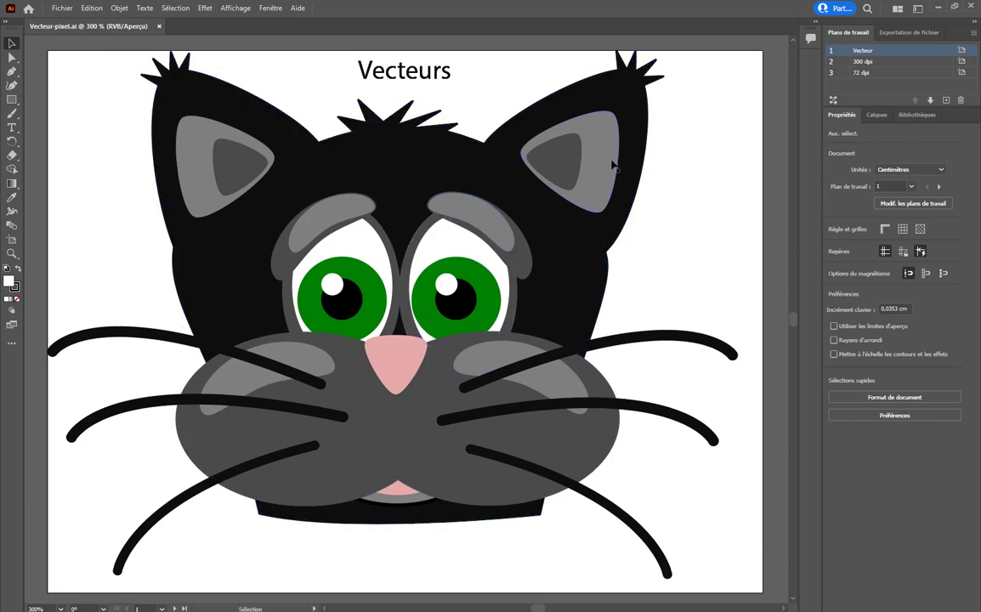
- Display the 300 dpi artboard and magnify the cat's left head outline to 34000% to examine its pixels
{"action": "left_click", "coordinate": [831, 63]}
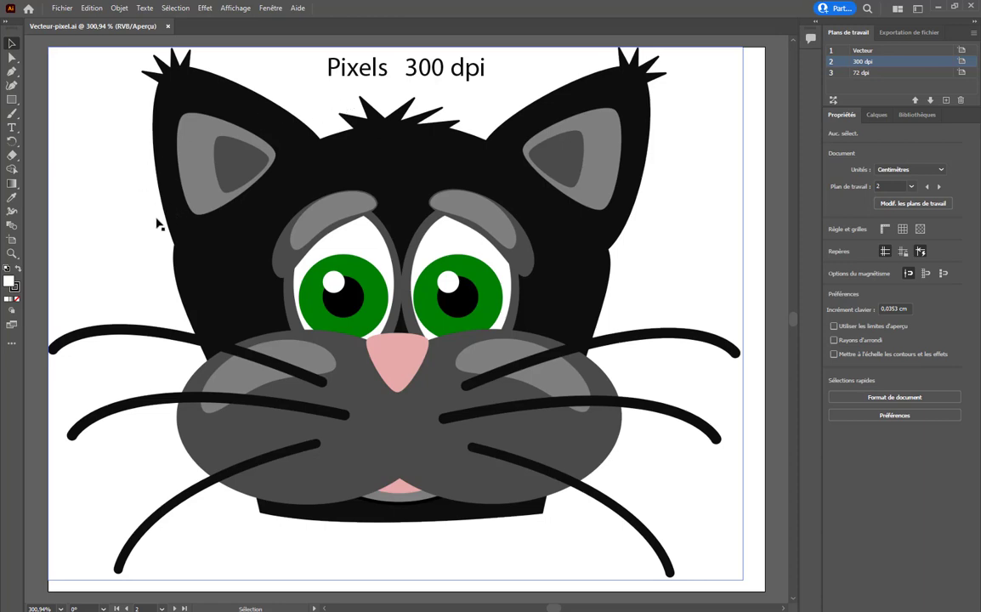
{"action": "scroll", "coordinate": [157, 223], "scroll_direction": "up", "scroll_amount": 5}
{"action": "scroll", "coordinate": [184, 242], "scroll_direction": "up", "scroll_amount": 15}
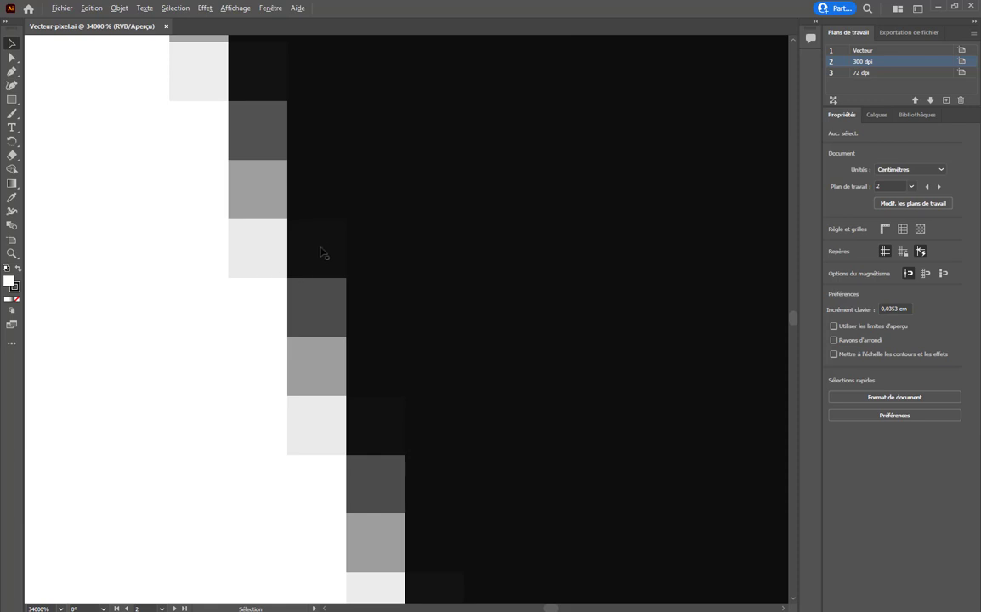
- Zoom back out and fit the 300 dpi artboard in the window, then return to the Vecteur artboard
{"action": "scroll", "coordinate": [390, 278], "scroll_direction": "down", "scroll_amount": 10}
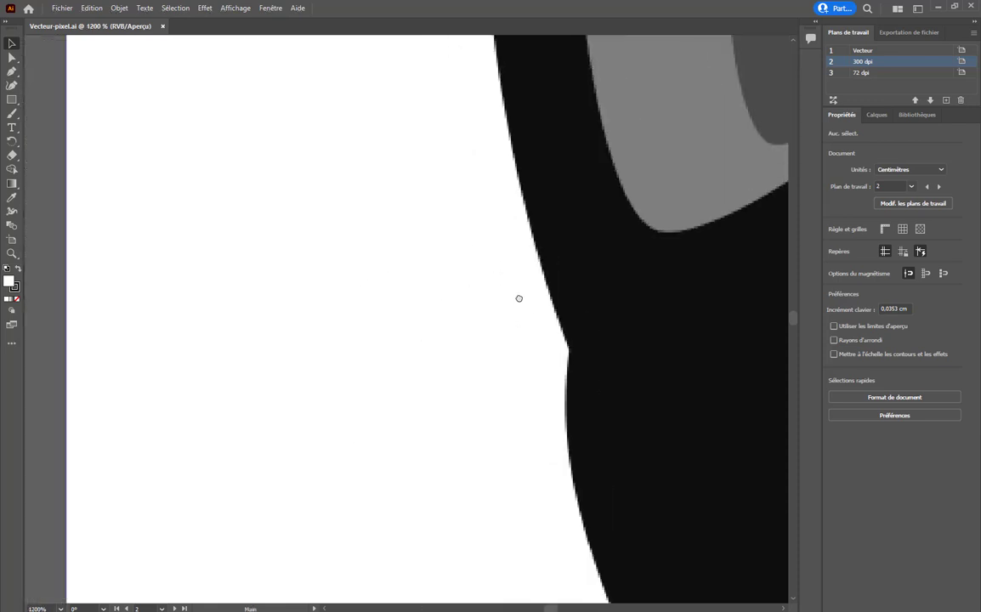
{"action": "scroll", "coordinate": [272, 311], "scroll_direction": "down", "scroll_amount": 4}
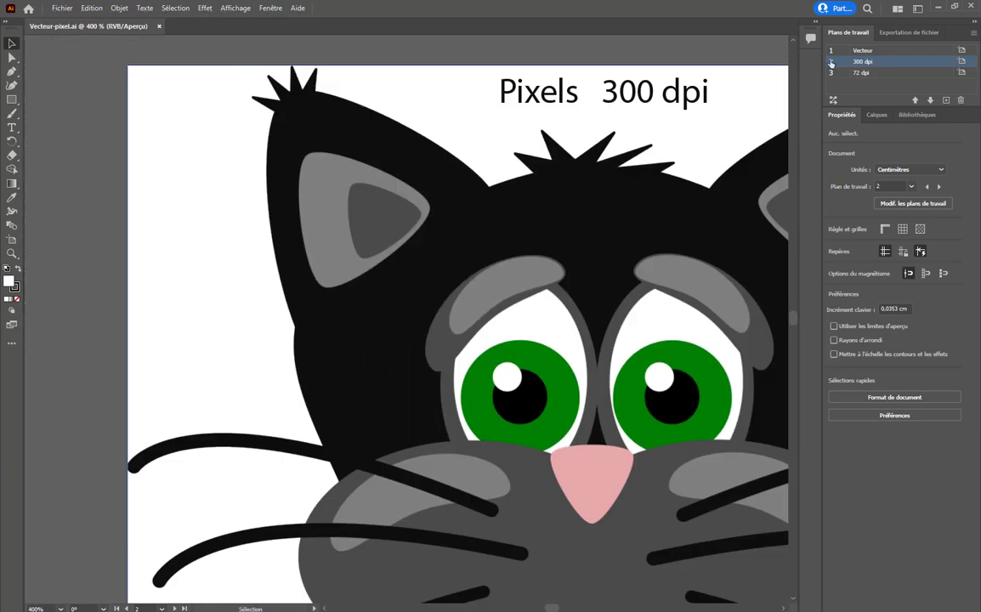
{"action": "key", "text": "ctrl+0"}
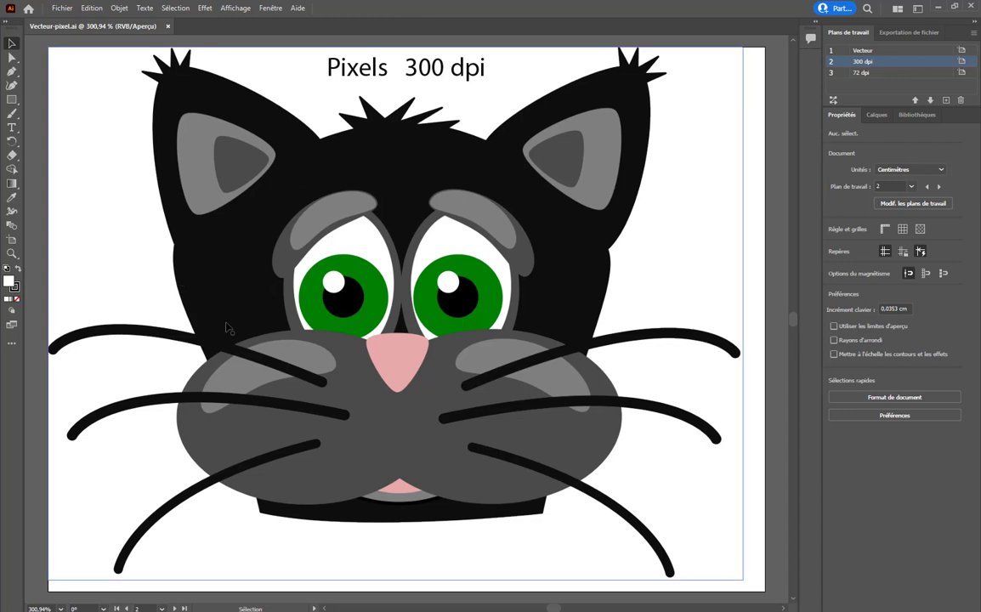
{"action": "left_click", "coordinate": [832, 51]}
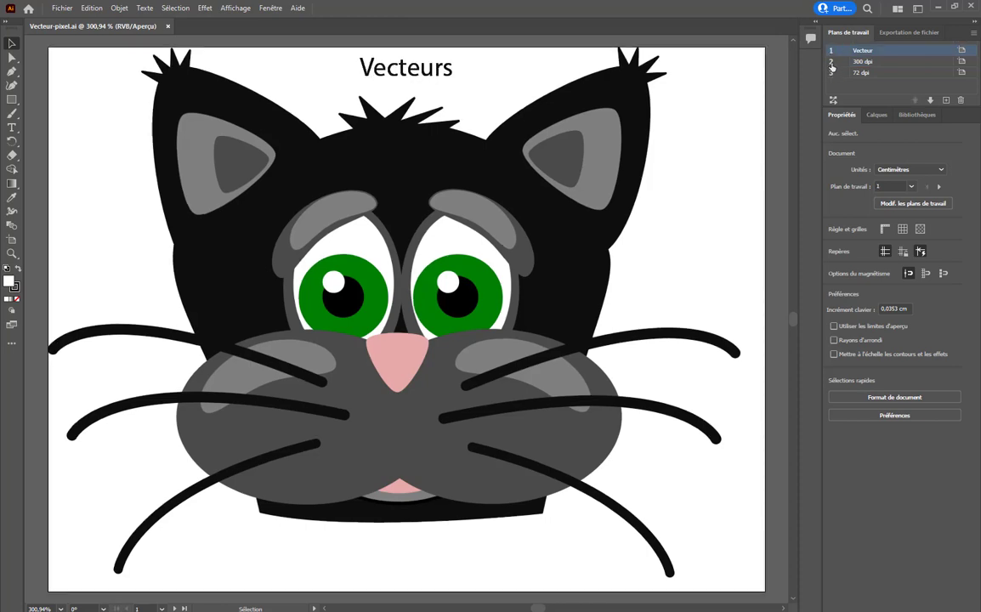
- Display the 300 dpi artboard and vary its magnification between 200% and 300% to examine the cat's outline
{"action": "left_click", "coordinate": [831, 62]}
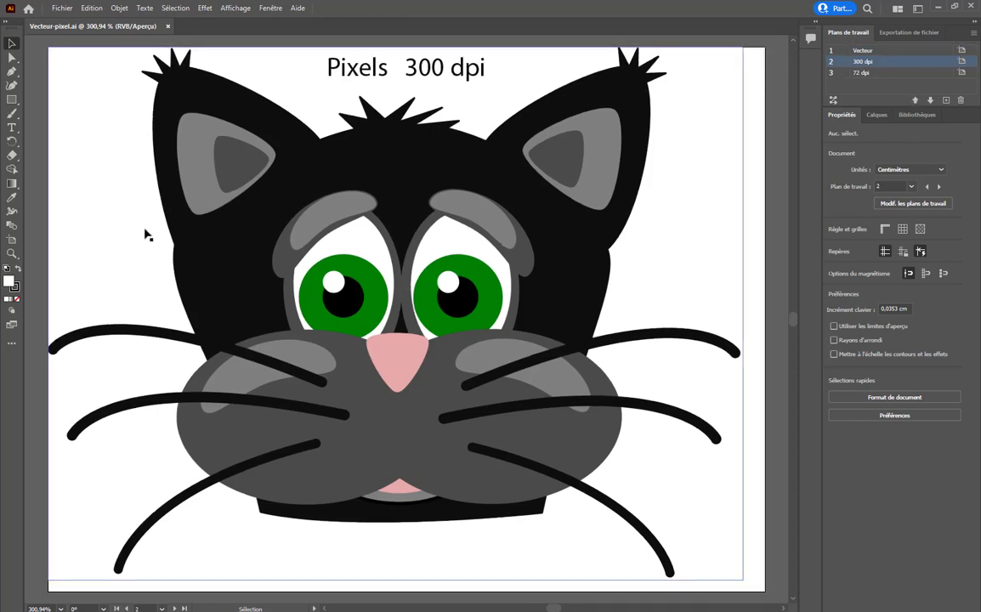
{"action": "scroll", "coordinate": [163, 245], "scroll_direction": "up", "scroll_amount": 3}
{"action": "scroll", "coordinate": [195, 253], "scroll_direction": "down", "scroll_amount": 4}
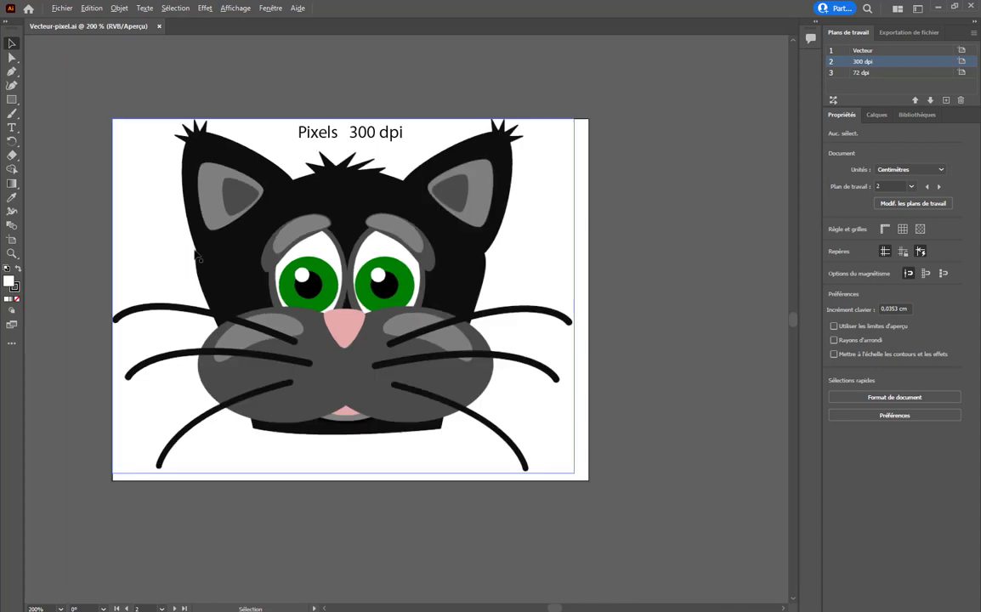
{"action": "scroll", "coordinate": [194, 252], "scroll_direction": "up", "scroll_amount": 1}
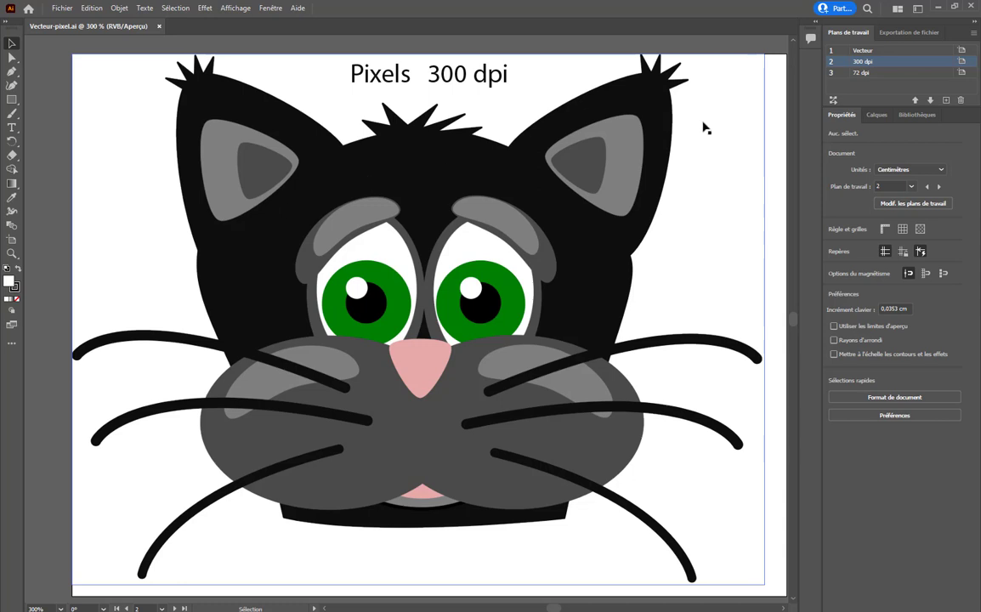
- Fit the 72 dpi artboard in the window, magnify the cat's left head outline to 2400% to examine its pixels, then zoom out to 200%
{"action": "double_click", "coordinate": [832, 74]}
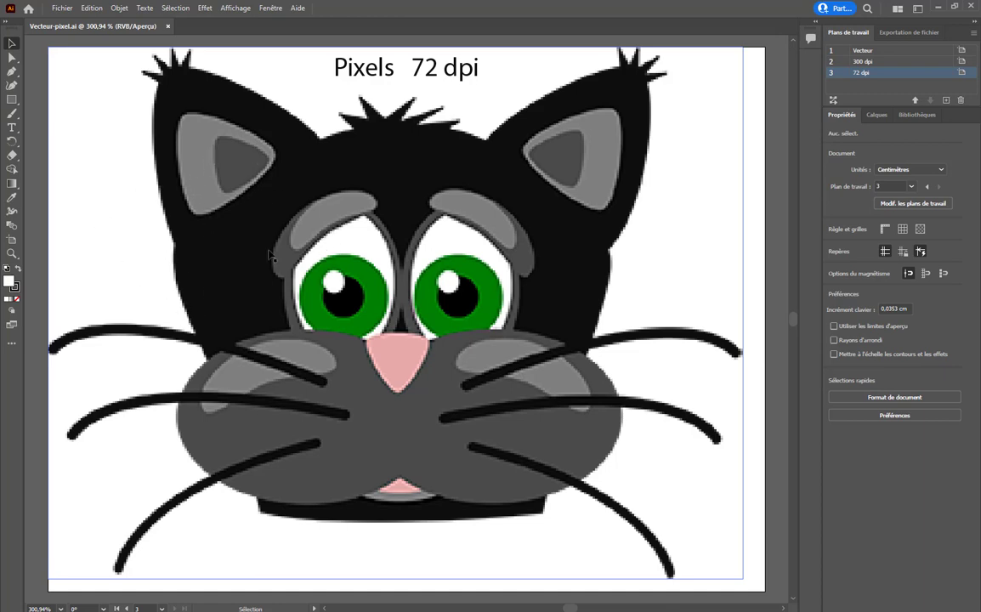
{"action": "scroll", "coordinate": [160, 244], "scroll_direction": "up", "scroll_amount": 6}
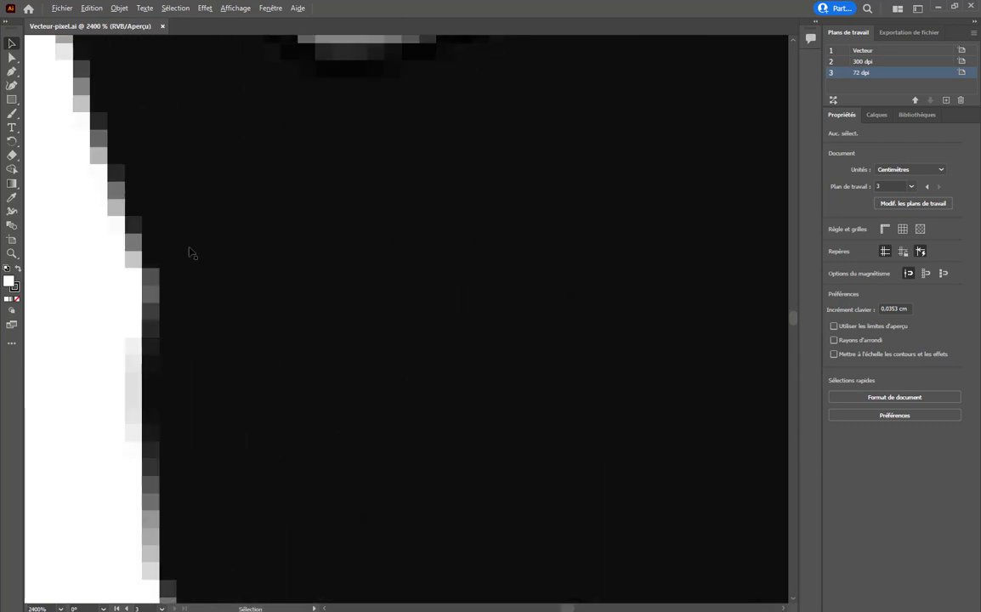
{"action": "scroll", "coordinate": [182, 253], "scroll_direction": "down", "scroll_amount": 3}
{"action": "scroll", "coordinate": [177, 255], "scroll_direction": "down", "scroll_amount": 5}
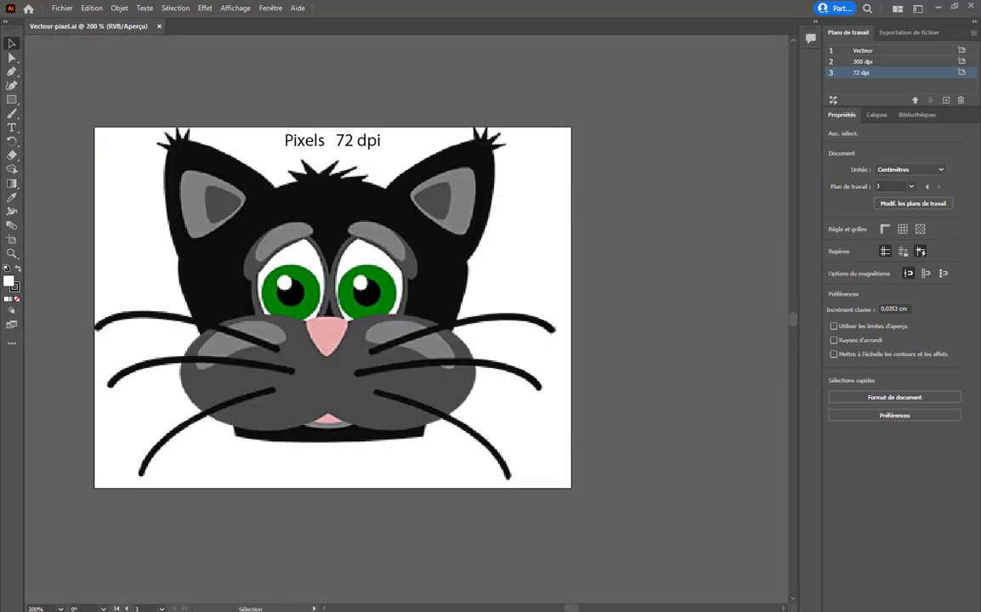
- Review the 300 dpi artboard and the Vecteur artboard again, then close Vecteur-pixel.ai
{"action": "double_click", "coordinate": [831, 63]}
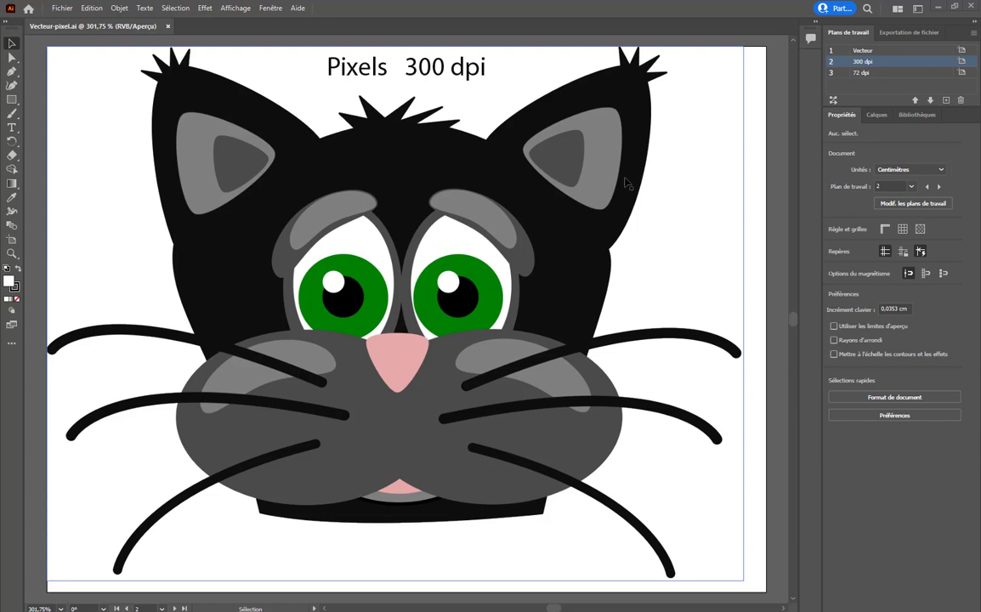
{"action": "left_click", "coordinate": [832, 51]}
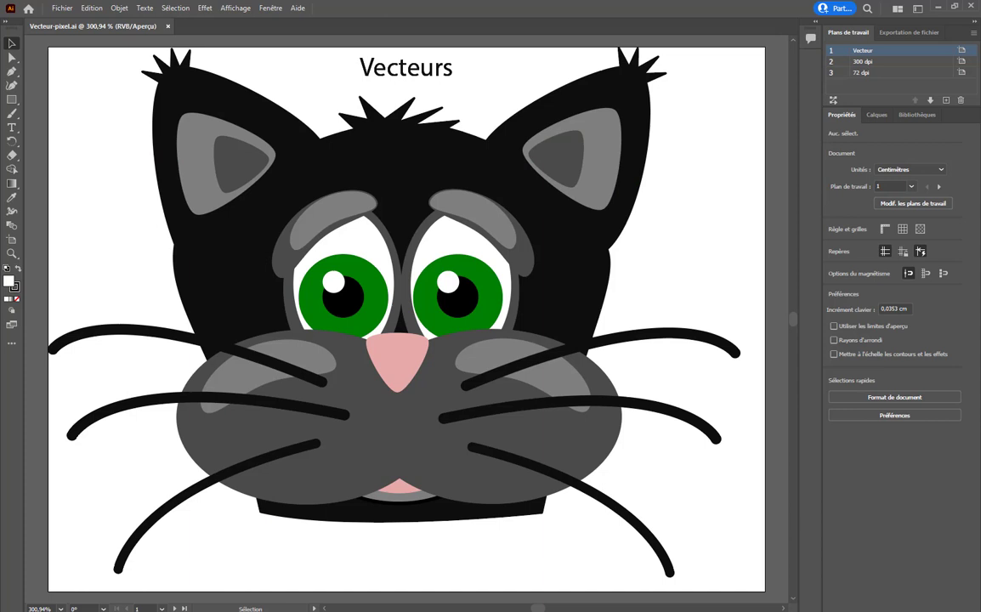
{"action": "left_click", "coordinate": [169, 29]}
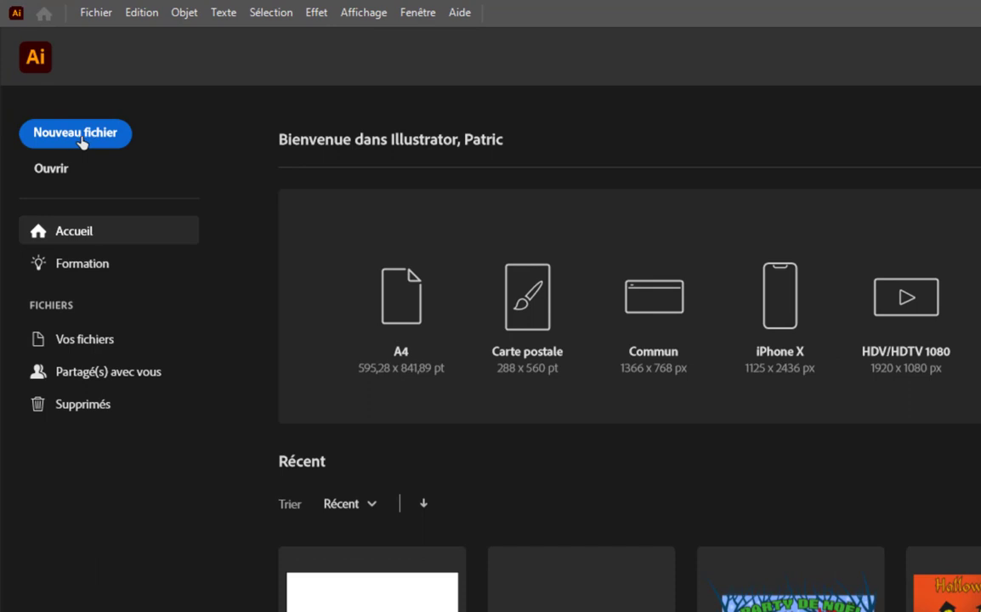
- Start a new document and browse the Mobile, Web, Impression and Film et vidéo presets, ending on the Illustration presets
{"action": "left_click", "coordinate": [95, 11]}
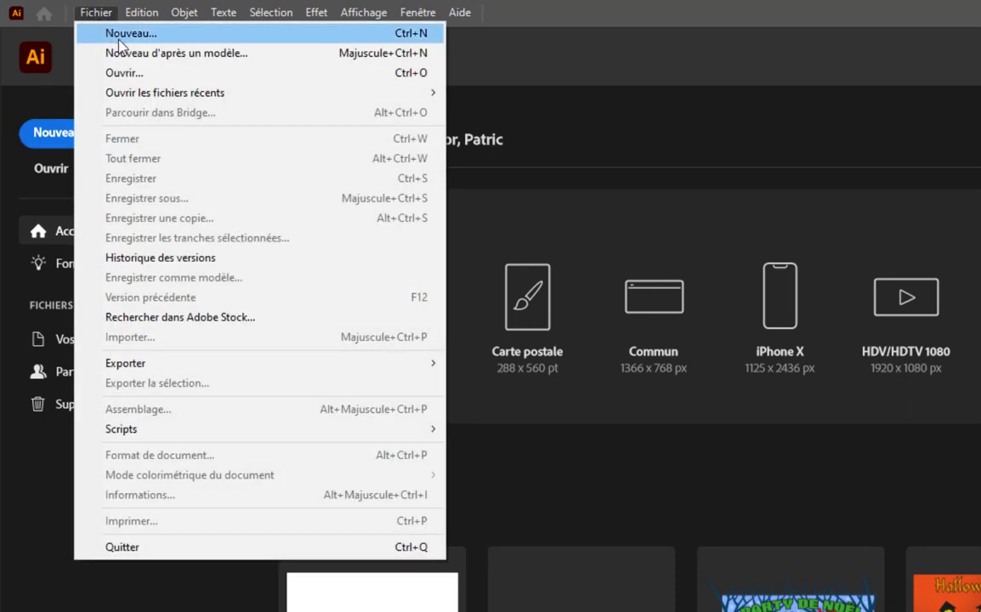
{"action": "left_click", "coordinate": [613, 48]}
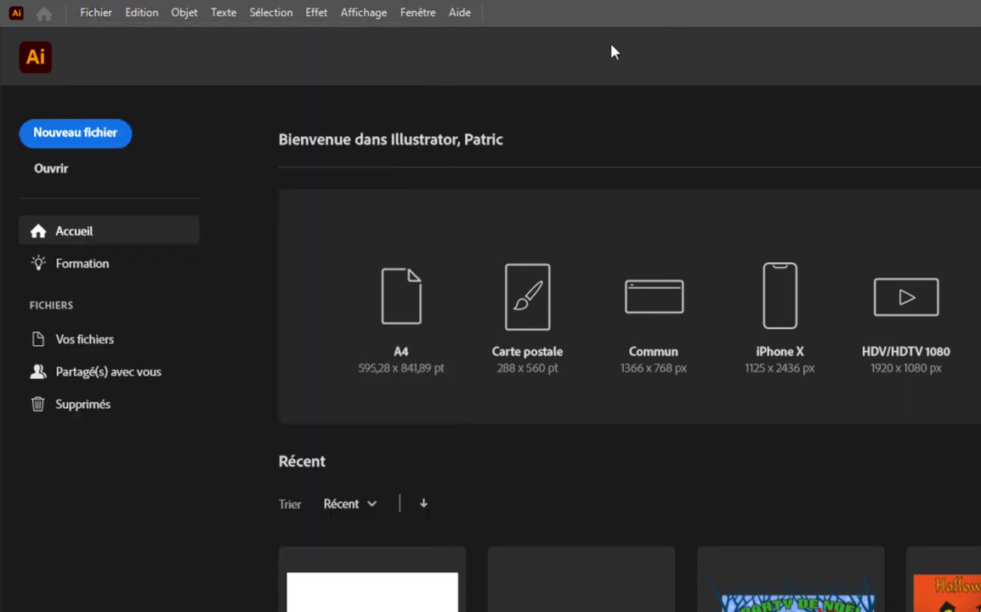
{"action": "left_click", "coordinate": [69, 138]}
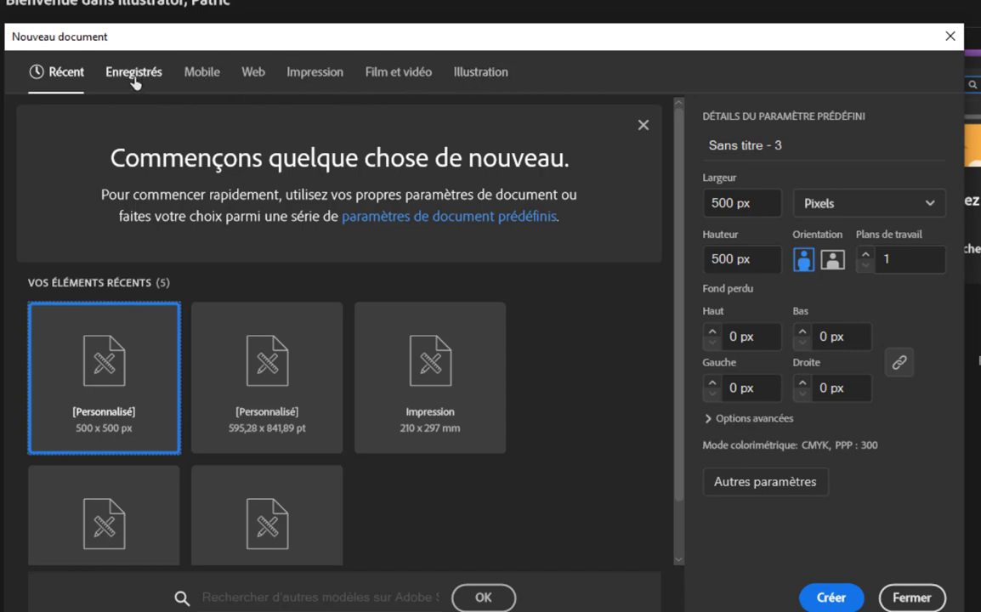
{"action": "left_click", "coordinate": [203, 75]}
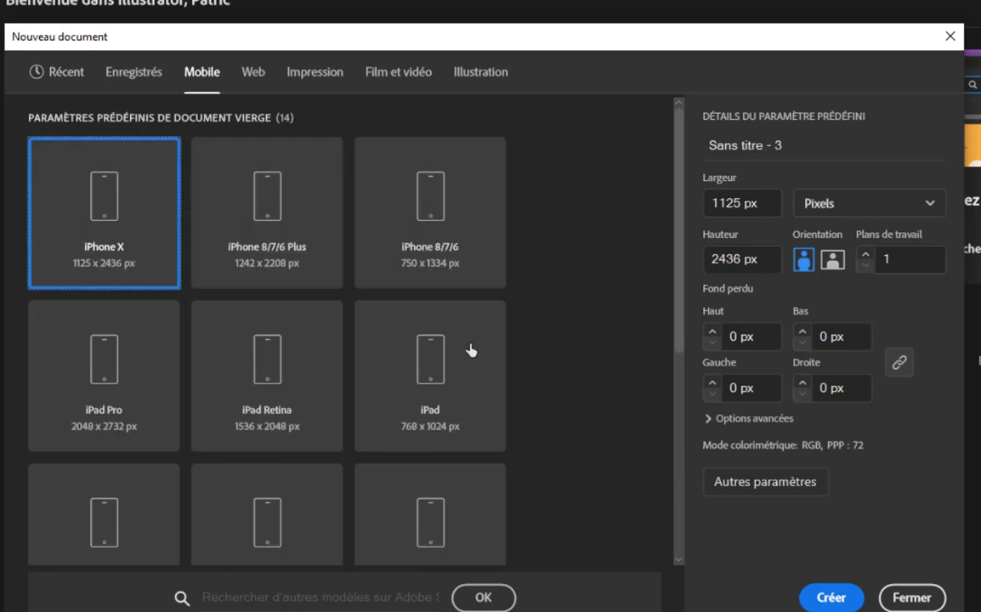
{"action": "left_click", "coordinate": [253, 71]}
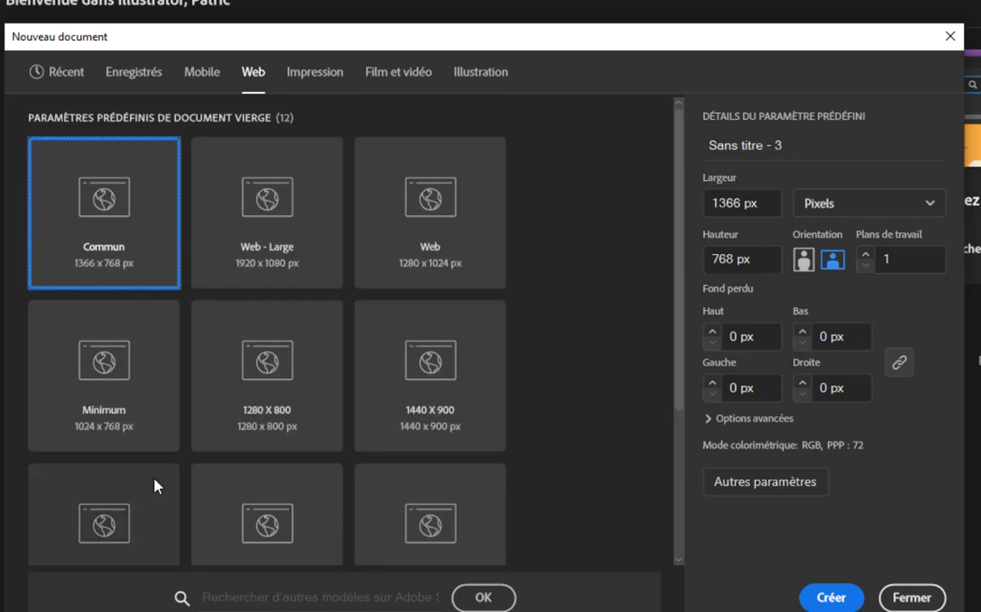
{"action": "scroll", "coordinate": [153, 487], "scroll_direction": "down", "scroll_amount": 3}
{"action": "scroll", "coordinate": [262, 465], "scroll_direction": "up", "scroll_amount": 3}
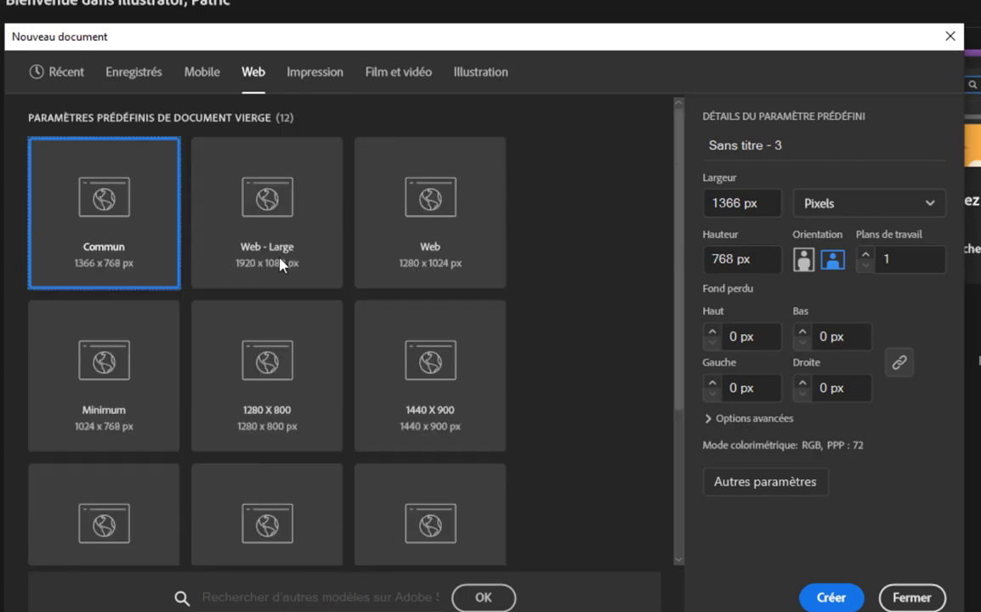
{"action": "left_click", "coordinate": [307, 72]}
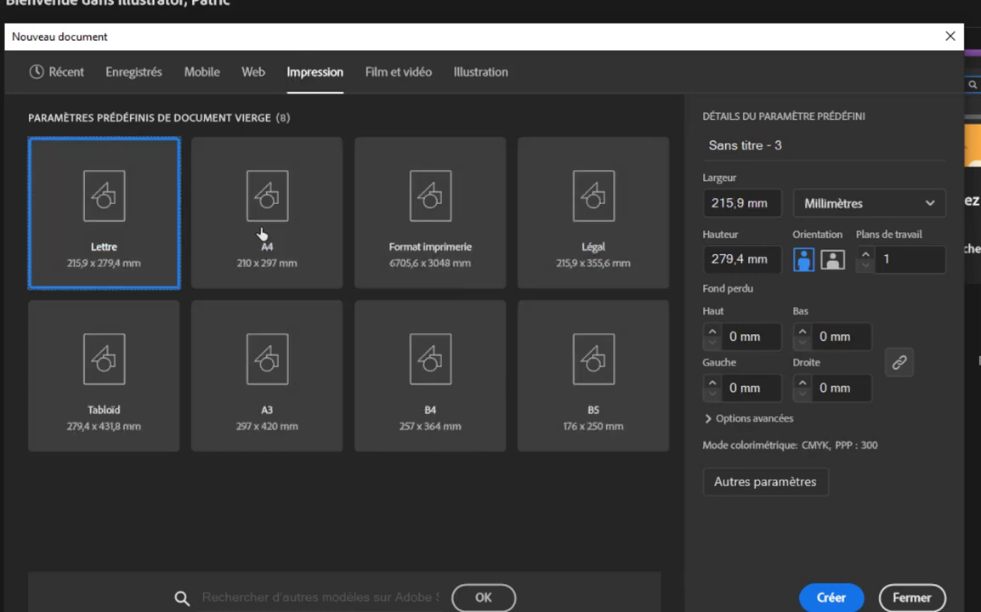
{"action": "left_click", "coordinate": [391, 74]}
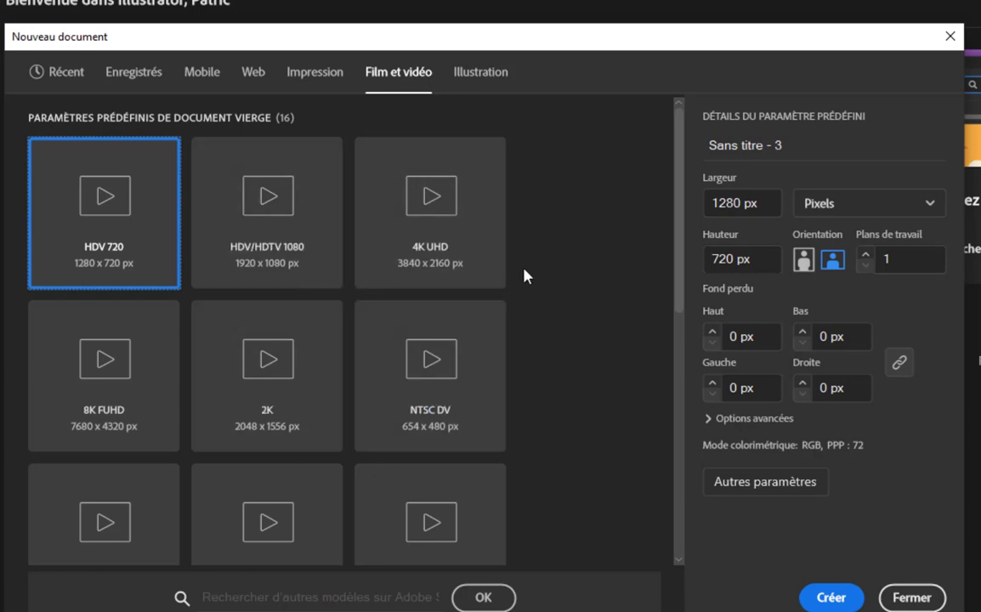
{"action": "left_click", "coordinate": [478, 74]}
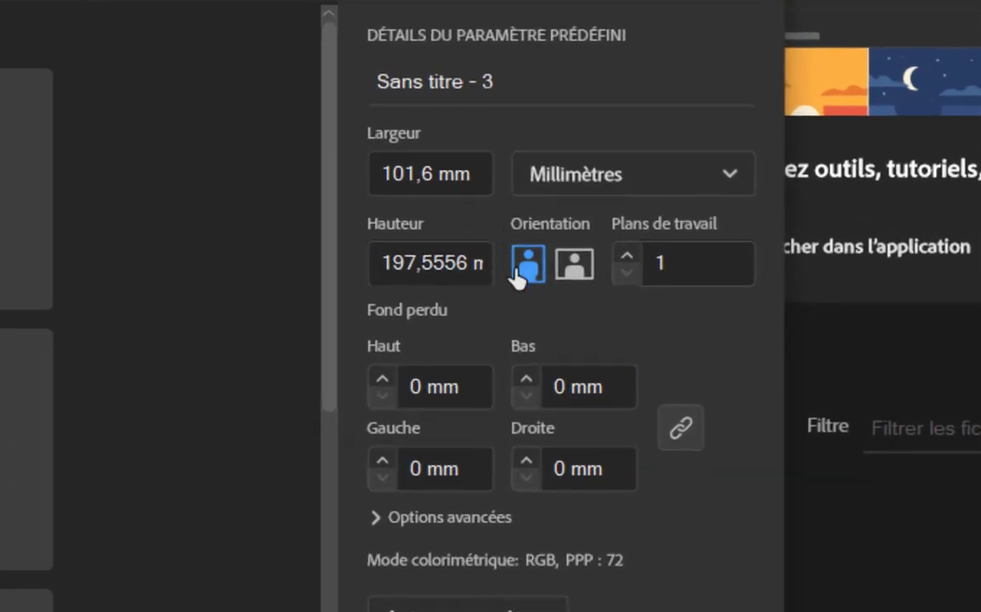
- Review the available units, keep Millimètres, and set the new document's width to 100 mm and height to 140 mm
{"action": "left_click", "coordinate": [589, 176]}
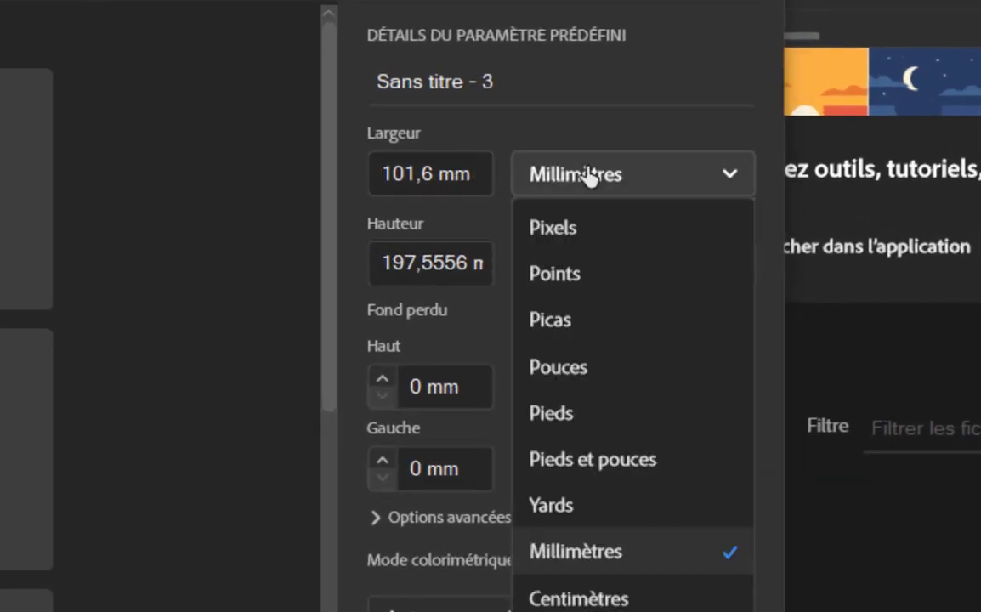
{"action": "left_click", "coordinate": [589, 176]}
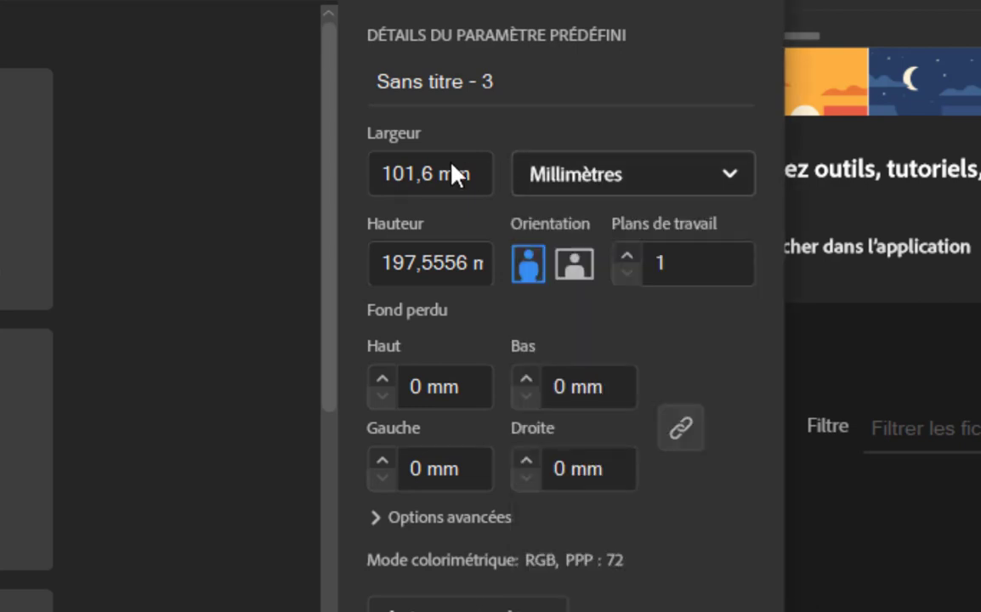
{"action": "left_click", "coordinate": [628, 182]}
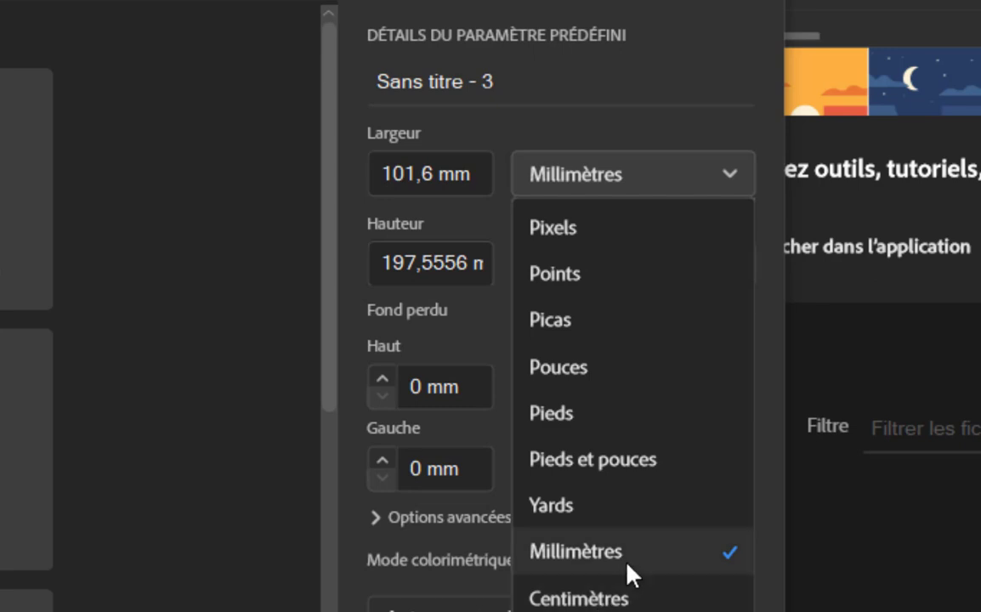
{"action": "left_click", "coordinate": [411, 165]}
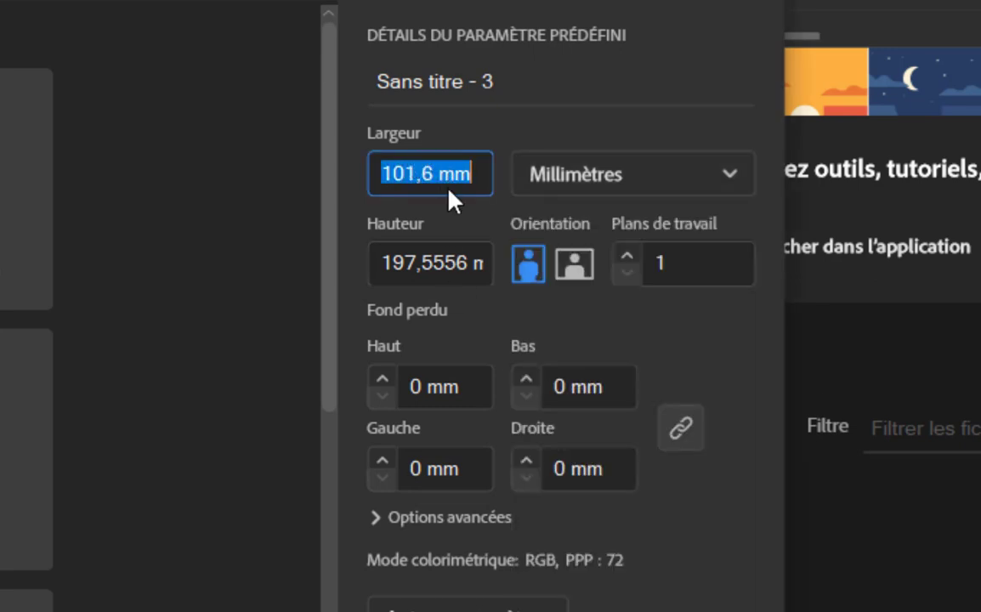
{"action": "type", "text": "1"}
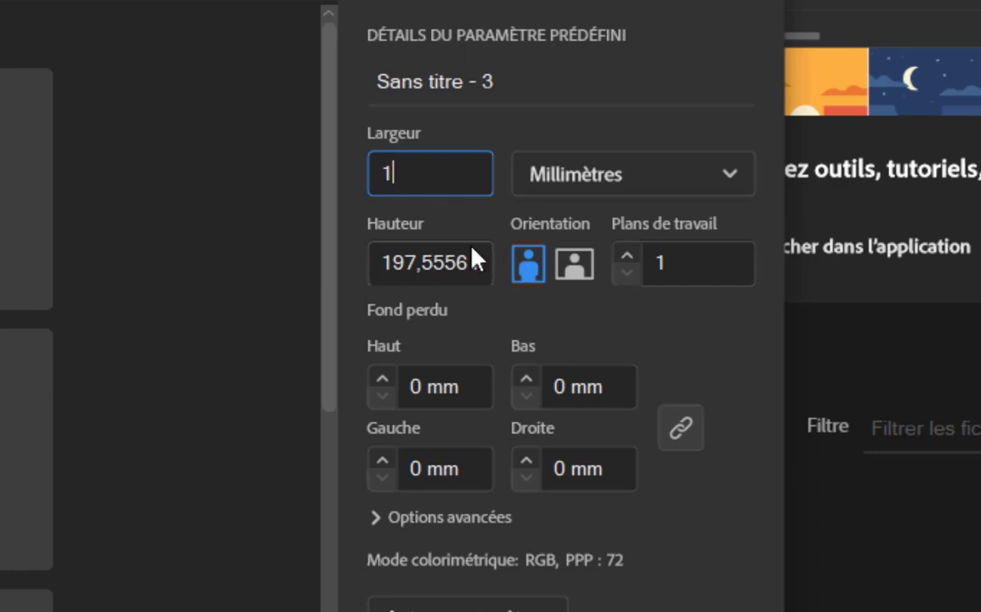
{"action": "type", "text": "00"}
{"action": "left_click", "coordinate": [416, 263]}
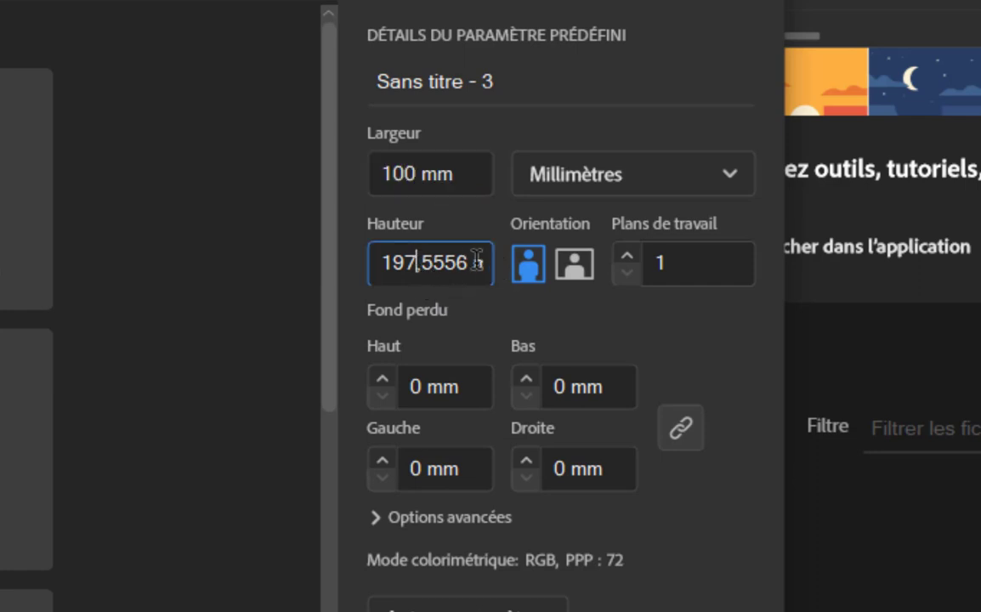
{"action": "key", "text": "ctrl+a"}
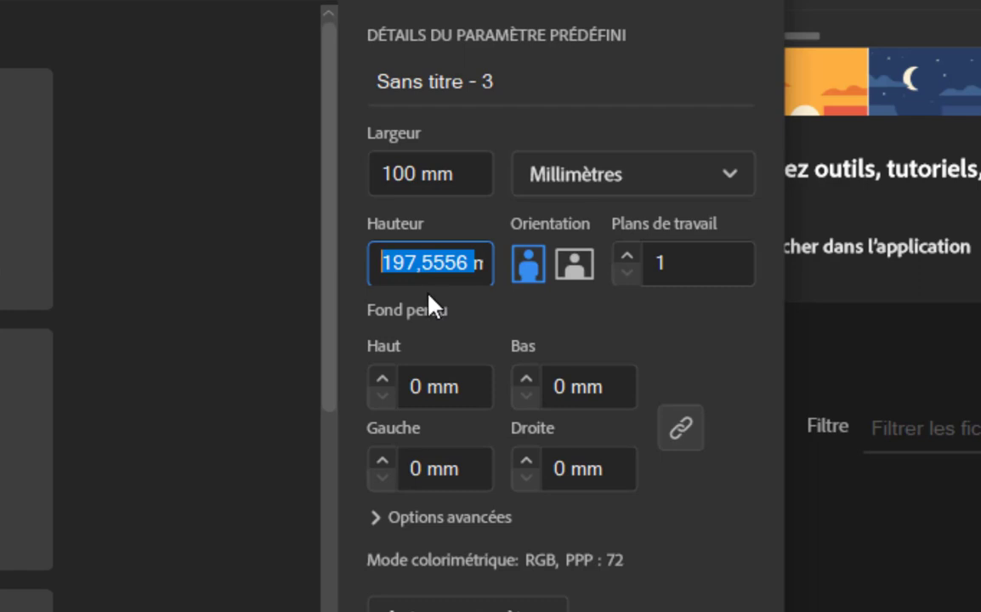
{"action": "type", "text": "140mm"}
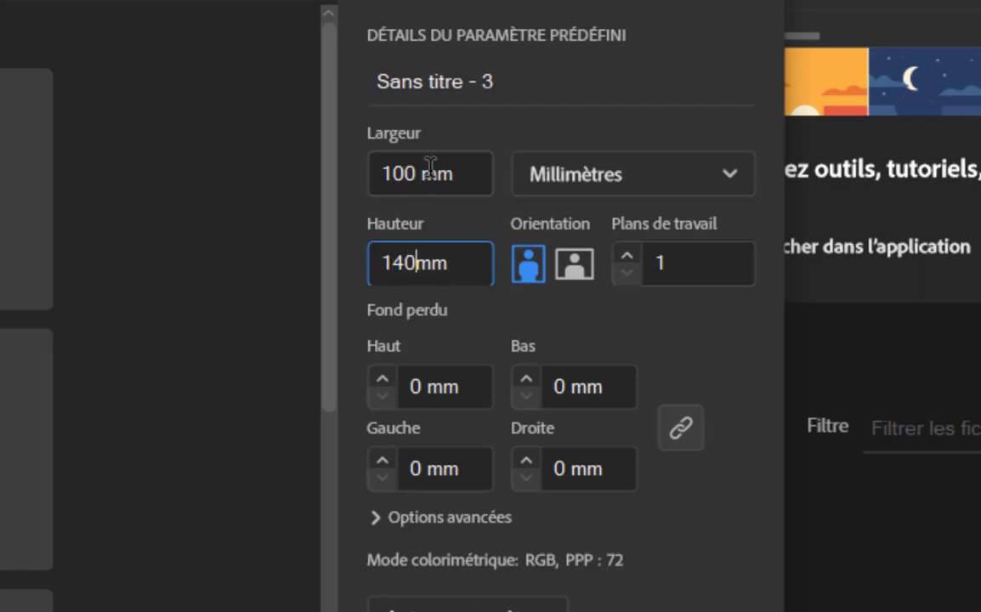
{"action": "left_click", "coordinate": [431, 167]}
{"action": "left_click", "coordinate": [435, 260]}
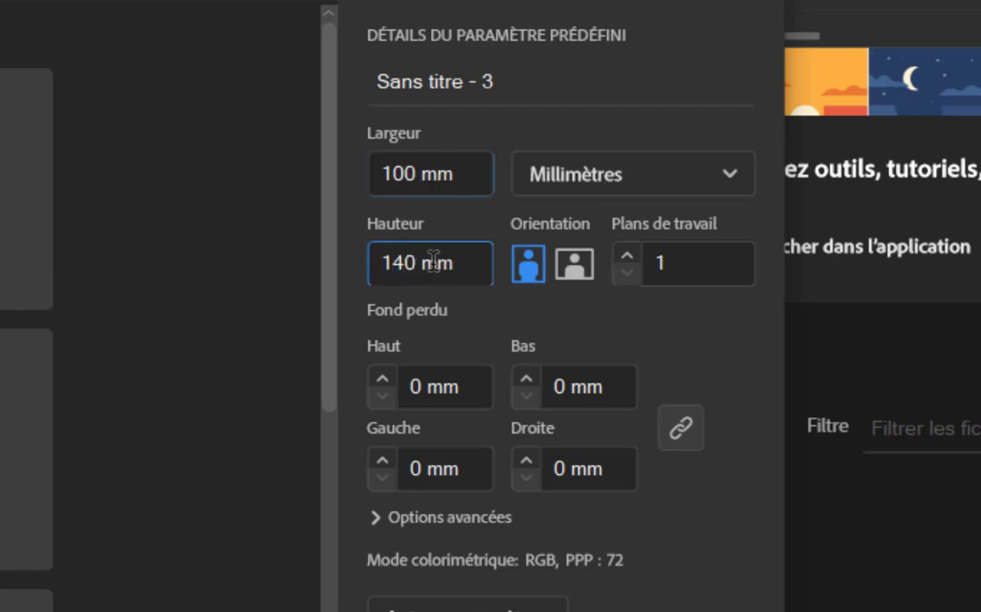
- Switch the new document to landscape orientation and create it
{"action": "left_click", "coordinate": [575, 265]}
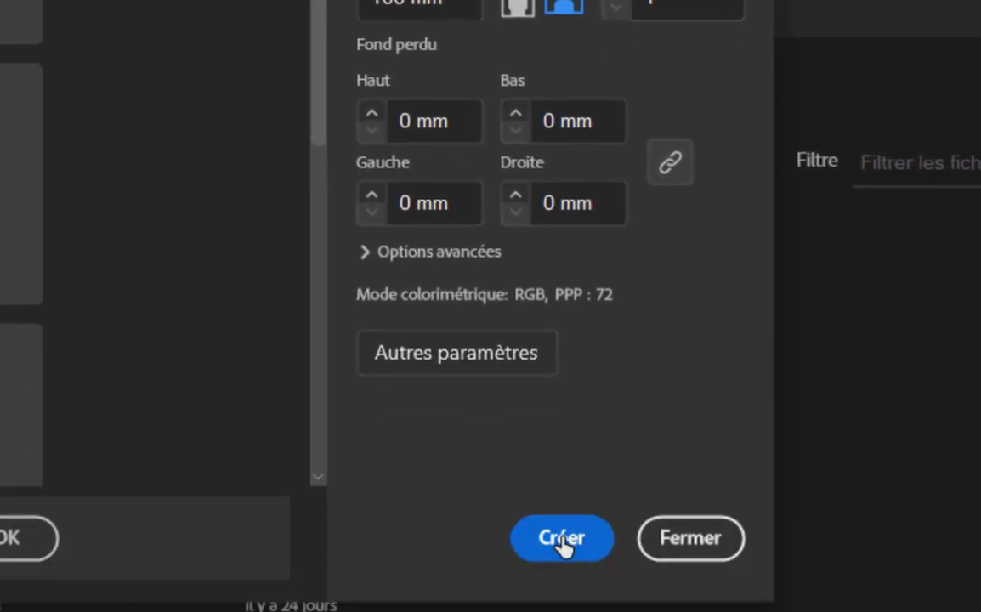
{"action": "left_click", "coordinate": [563, 539]}
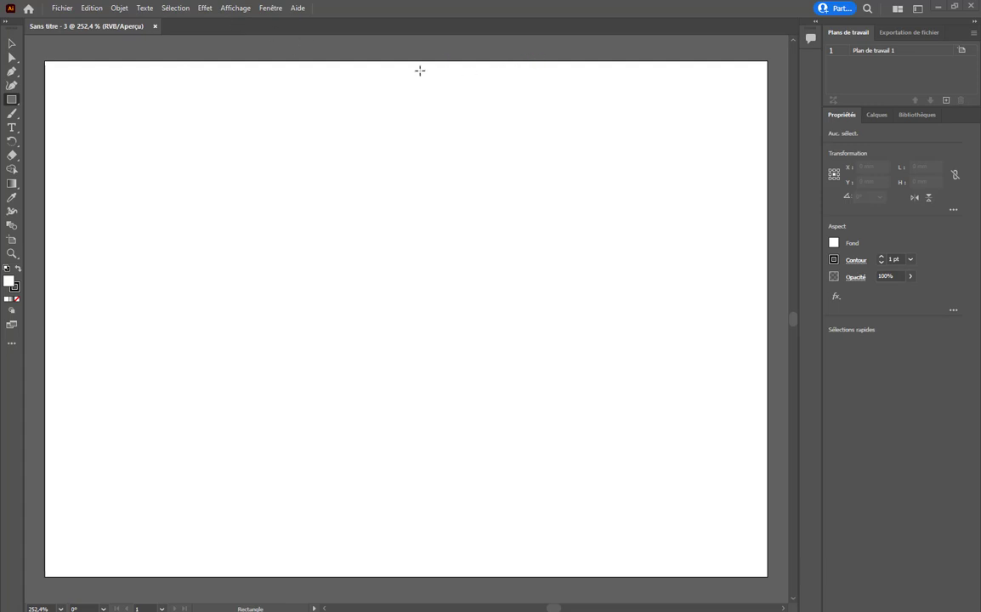
- Show the Nuancier panel and dock its panel group above the Plans de travail panel
{"action": "left_click", "coordinate": [272, 9]}
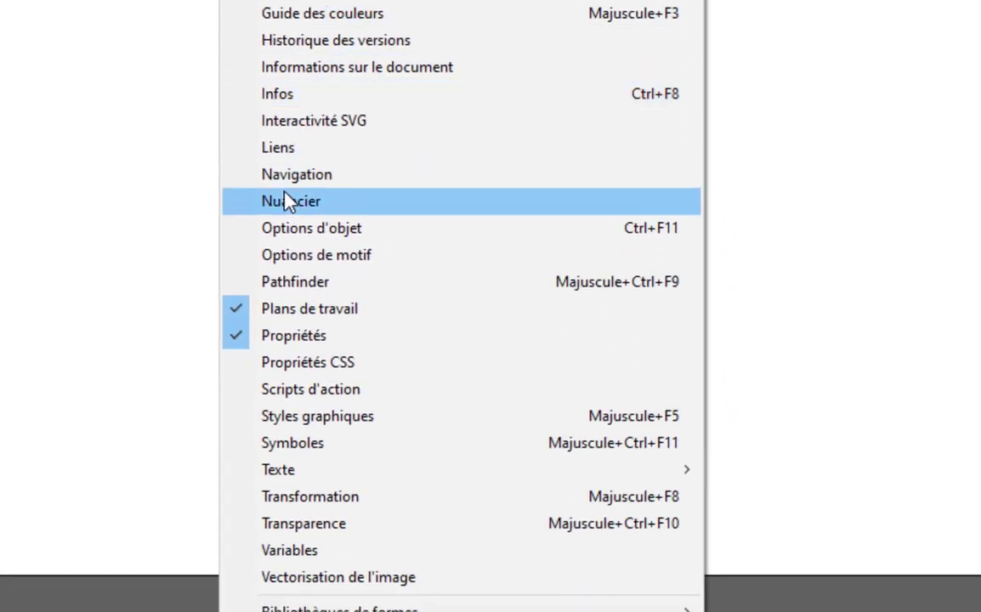
{"action": "left_click", "coordinate": [287, 200]}
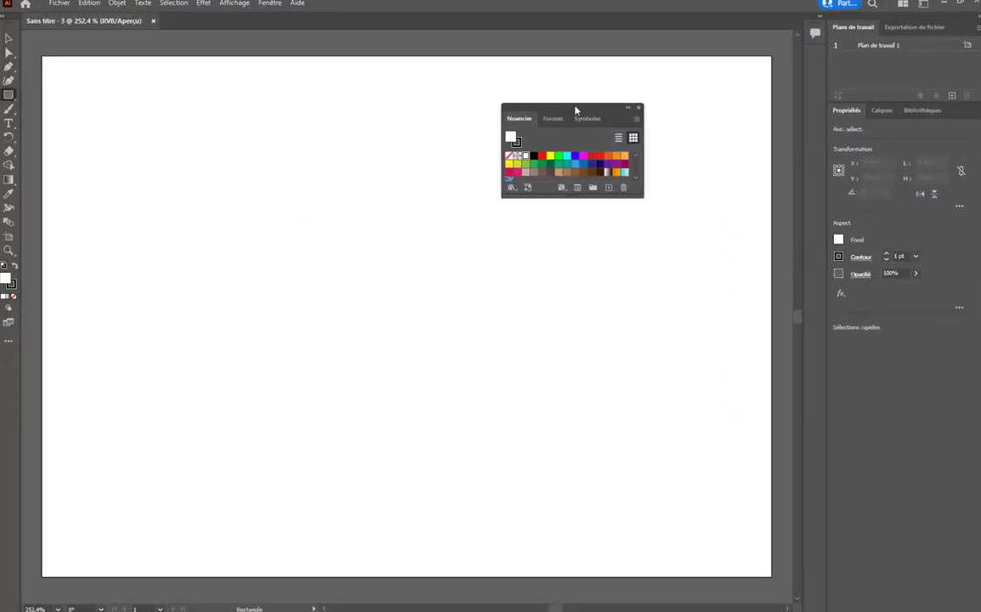
{"action": "left_click_drag", "start_coordinate": [574, 108], "coordinate": [864, 50]}
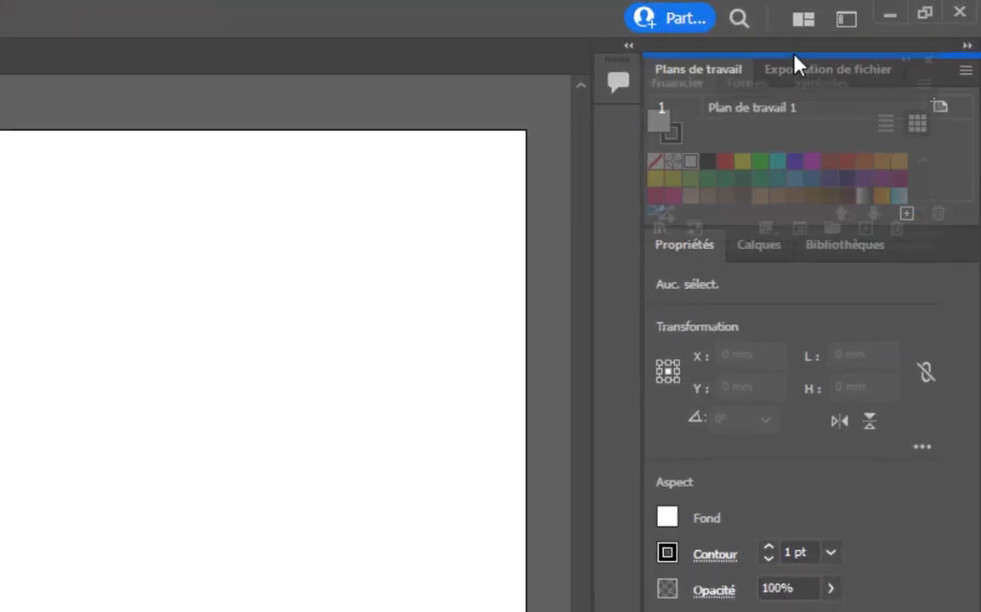
{"action": "left_click_drag", "start_coordinate": [789, 81], "coordinate": [204, 209]}
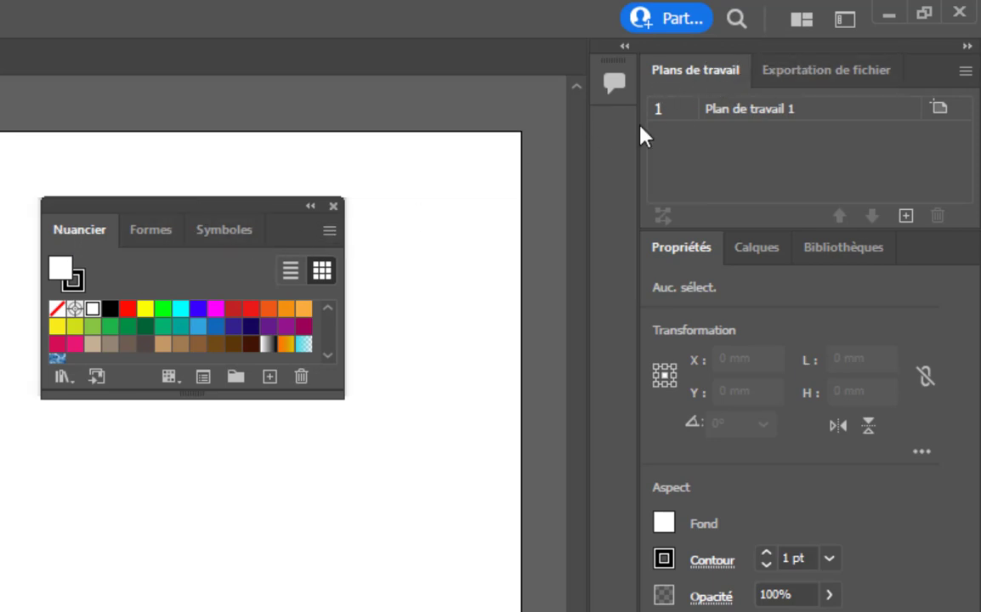
{"action": "left_click_drag", "start_coordinate": [182, 214], "coordinate": [787, 63]}
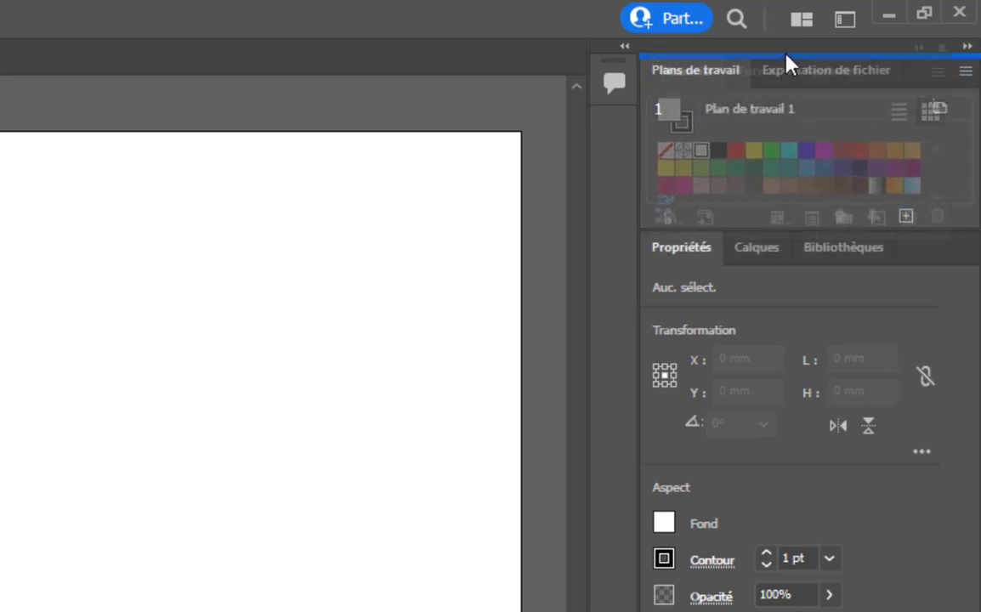
{"action": "left_click_drag", "start_coordinate": [787, 63], "coordinate": [782, 65]}
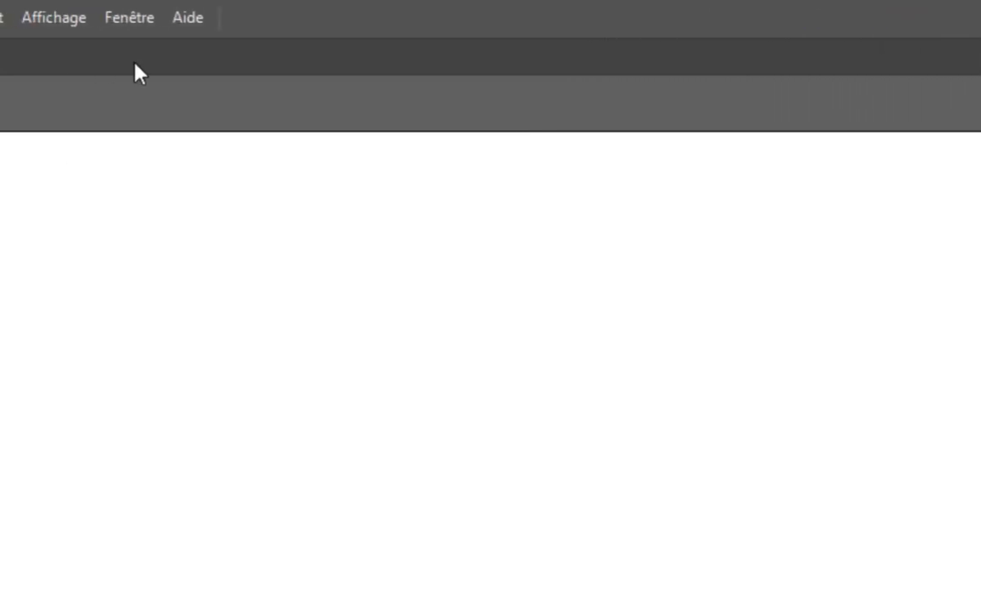
- Display the Contrôle bar and enlarge the Nuancier panel so that all its swatches fit
{"action": "left_click", "coordinate": [137, 18]}
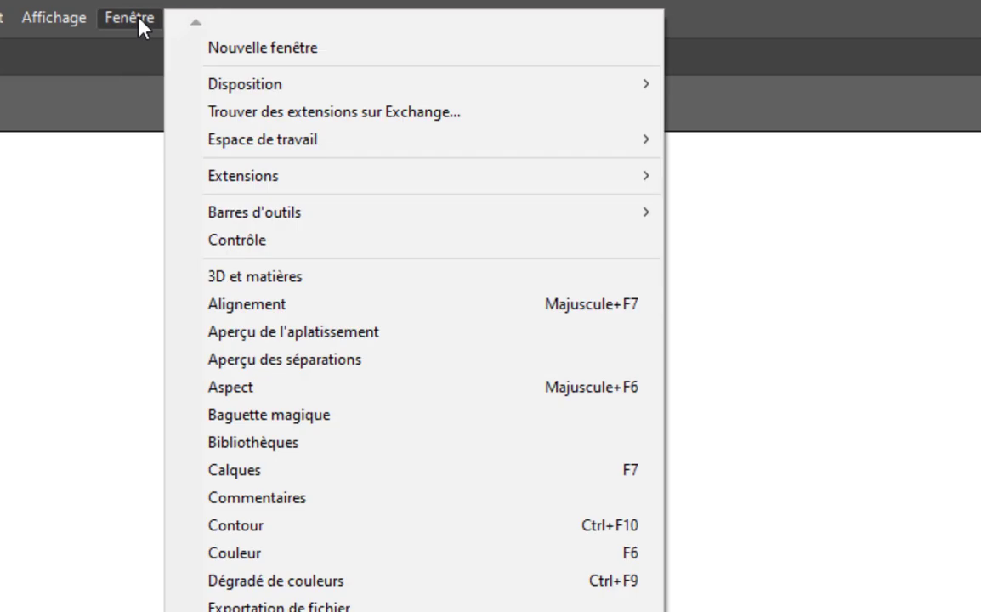
{"action": "left_click", "coordinate": [217, 243]}
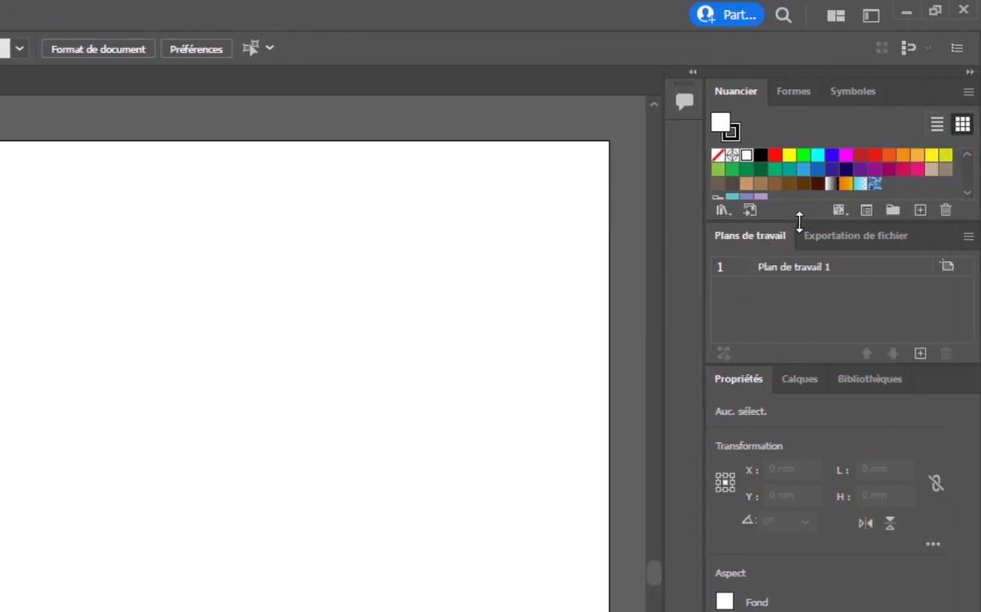
{"action": "left_click_drag", "start_coordinate": [800, 221], "coordinate": [842, 293]}
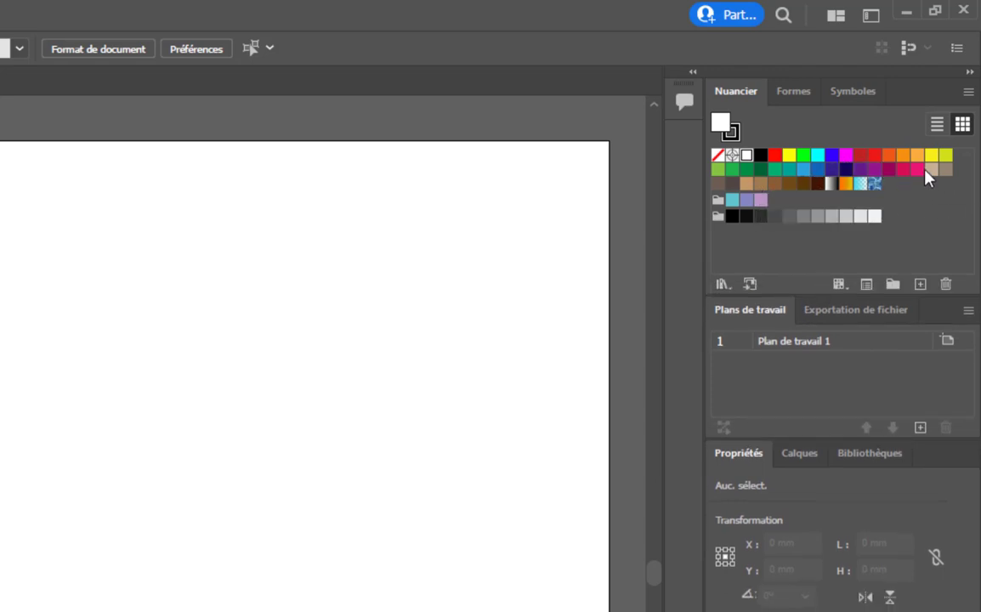
- Set the fill to dark red and paint a wavy curve across the artboard with the Paintbrush, using the black stroke
{"action": "left_click", "coordinate": [860, 157]}
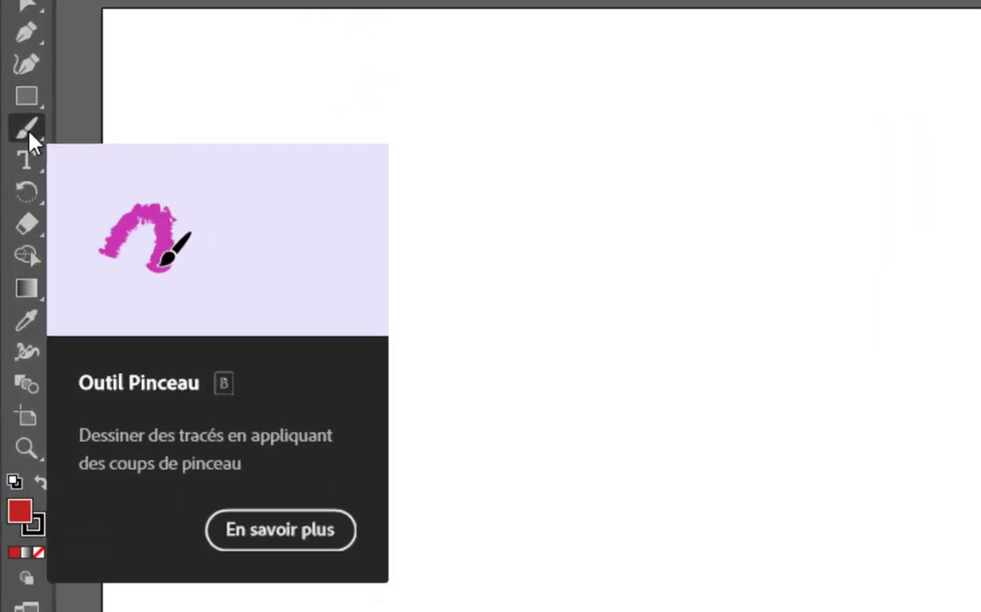
{"action": "left_click", "coordinate": [28, 134]}
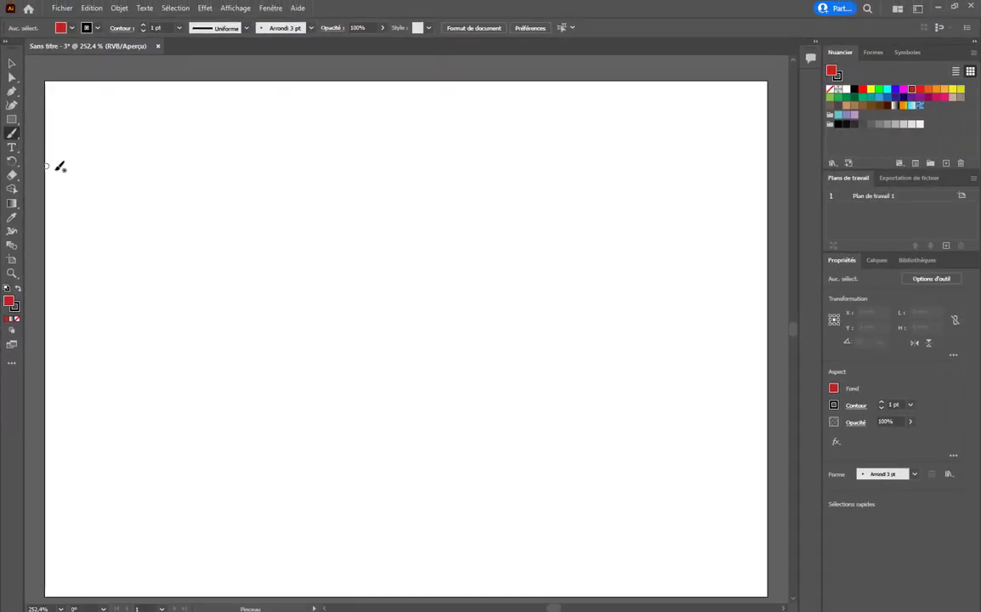
{"action": "mouse_move", "coordinate": [175, 281]}
{"action": "left_mouse_down"}
{"action": "mouse_move", "coordinate": [318, 219]}
{"action": "mouse_move", "coordinate": [515, 255]}
{"action": "mouse_move", "coordinate": [521, 184]}
{"action": "left_mouse_up"}
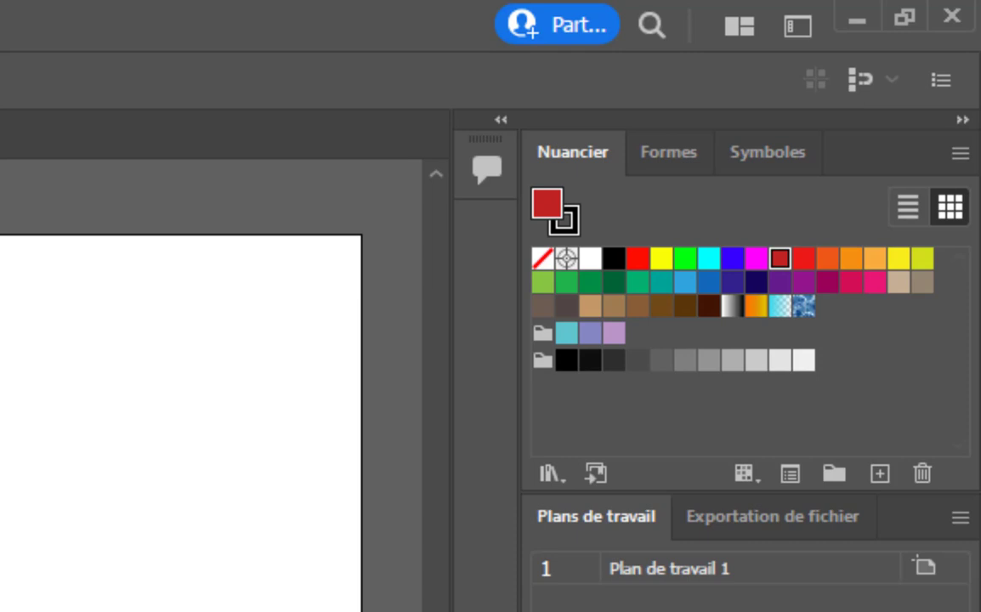
- Set the stroke colour to dark red and paint a wavy curve and a shorter curve below it with the Paintbrush
{"action": "left_click", "coordinate": [570, 224]}
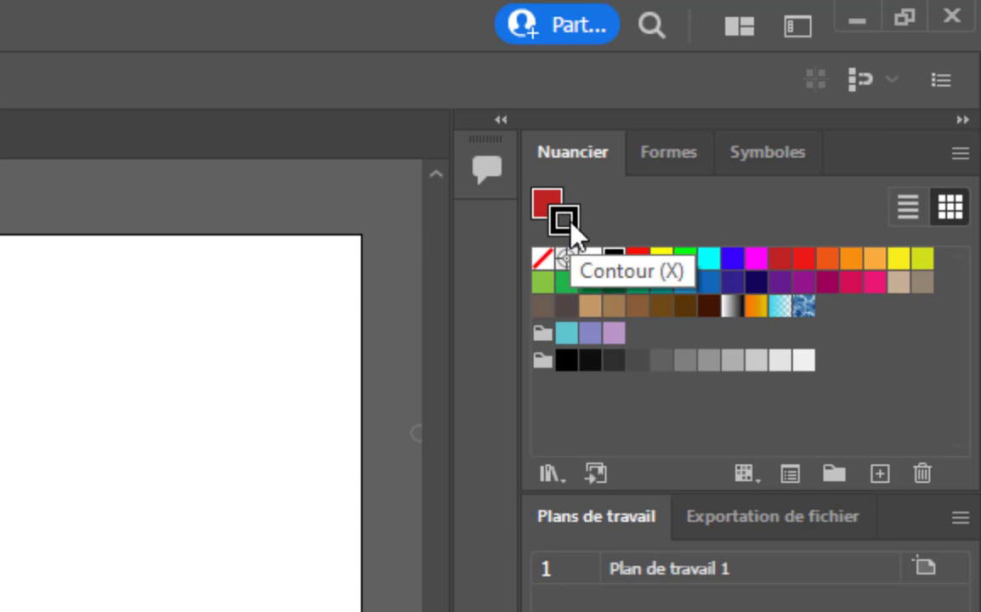
{"action": "left_click", "coordinate": [779, 261]}
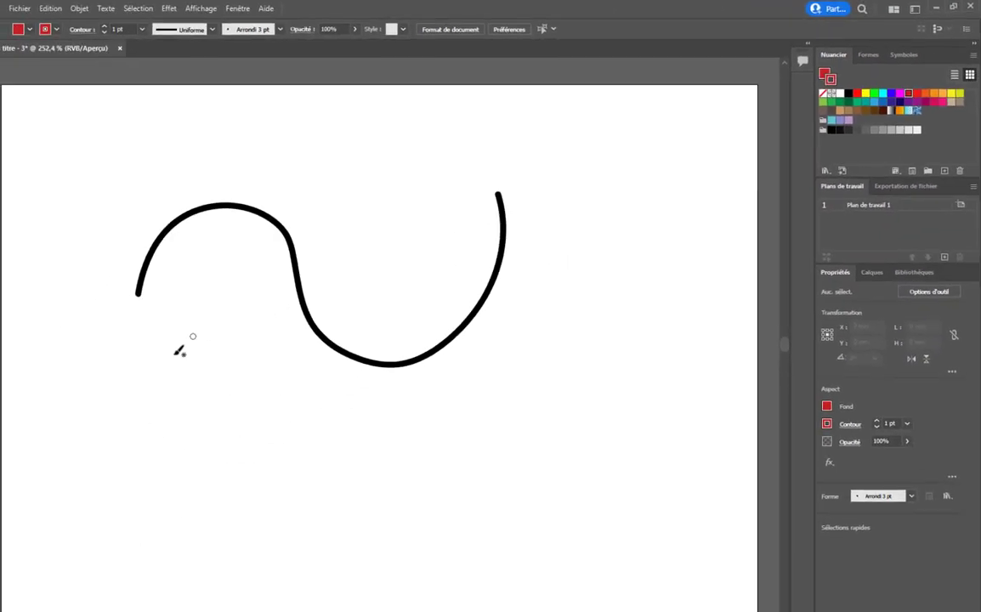
{"action": "mouse_move", "coordinate": [157, 389]}
{"action": "left_mouse_down"}
{"action": "mouse_move", "coordinate": [309, 228]}
{"action": "mouse_move", "coordinate": [396, 278]}
{"action": "mouse_move", "coordinate": [478, 405]}
{"action": "mouse_move", "coordinate": [628, 274]}
{"action": "mouse_move", "coordinate": [640, 238]}
{"action": "left_mouse_up"}
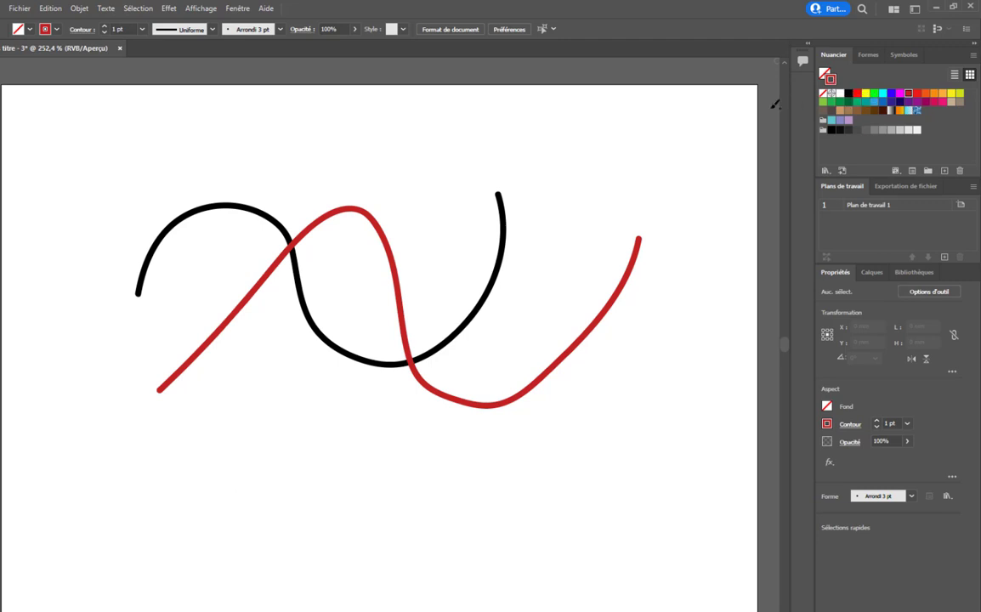
{"action": "mouse_move", "coordinate": [101, 355]}
{"action": "left_mouse_down"}
{"action": "mouse_move", "coordinate": [166, 466]}
{"action": "mouse_move", "coordinate": [257, 487]}
{"action": "mouse_move", "coordinate": [288, 481]}
{"action": "left_mouse_up"}
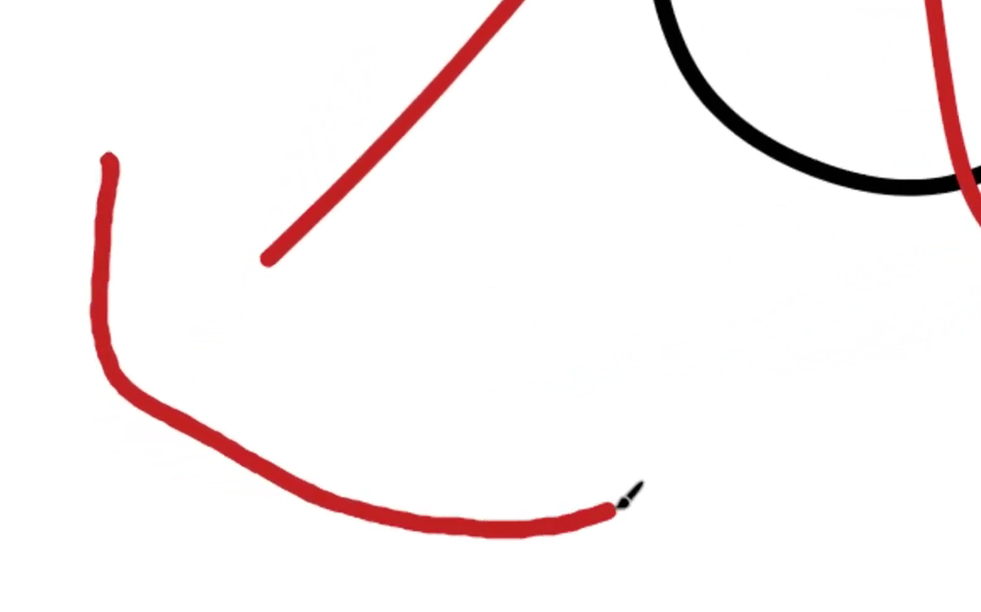
{"action": "left_click_drag", "start_coordinate": [618, 504], "coordinate": [627, 499]}
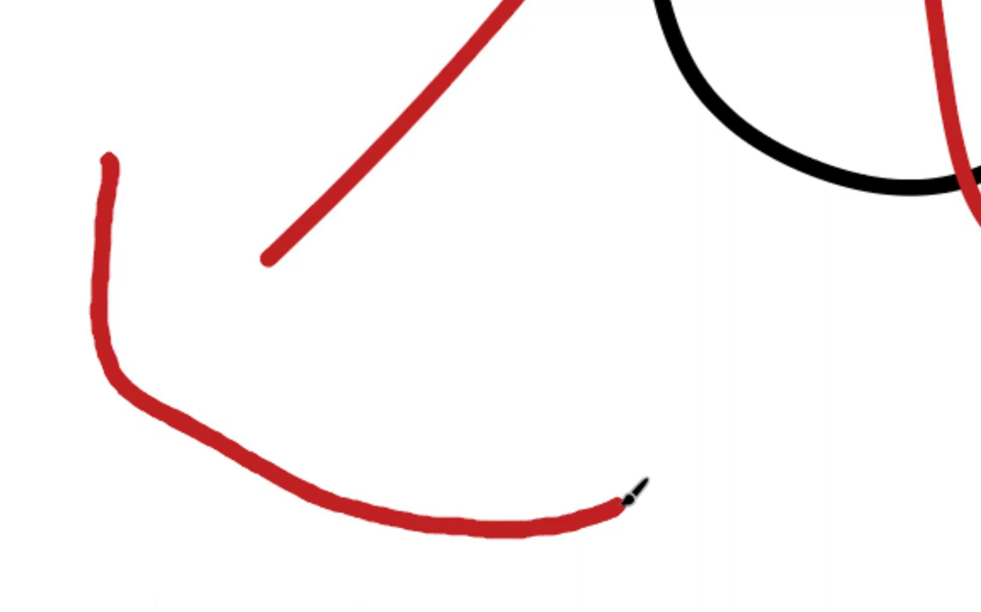
{"action": "left_click_drag", "start_coordinate": [625, 504], "coordinate": [623, 504]}
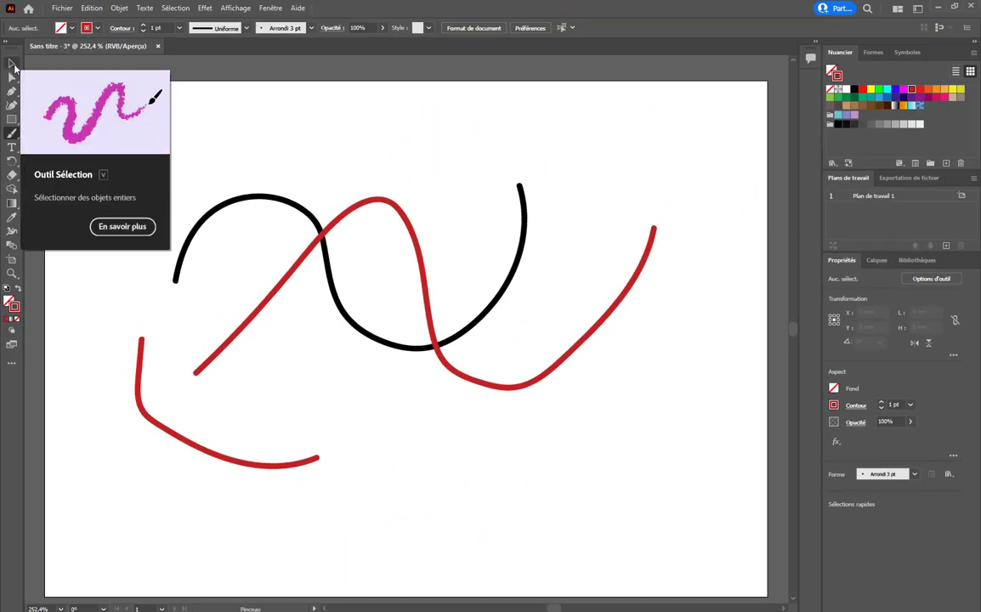
- Select all three painted curves on the artboard and delete them
{"action": "left_click", "coordinate": [13, 65]}
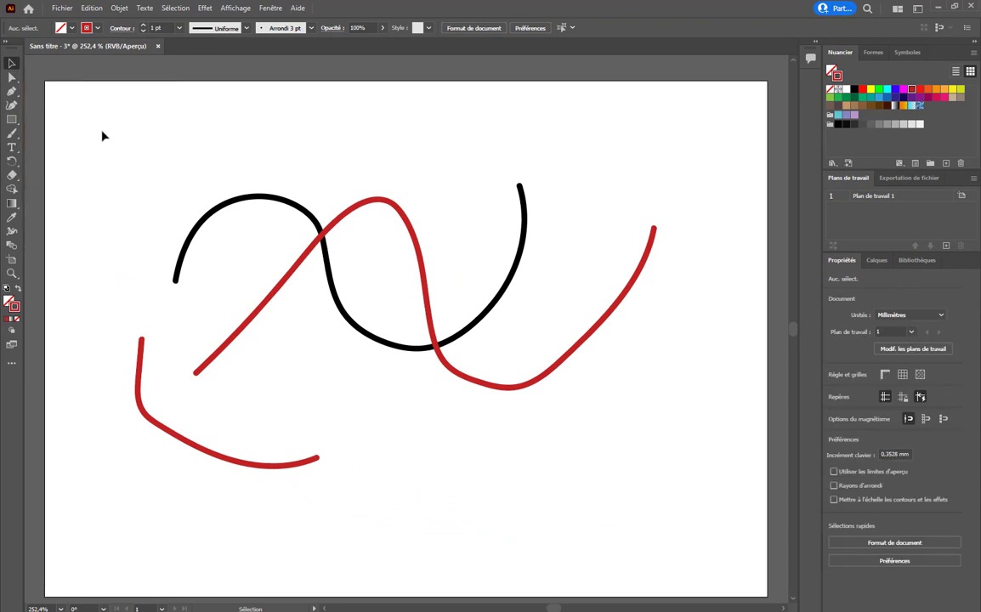
{"action": "mouse_move", "coordinate": [94, 103]}
{"action": "left_mouse_down"}
{"action": "mouse_move", "coordinate": [160, 192]}
{"action": "mouse_move", "coordinate": [604, 503]}
{"action": "mouse_move", "coordinate": [695, 493]}
{"action": "mouse_move", "coordinate": [699, 508]}
{"action": "left_mouse_up"}
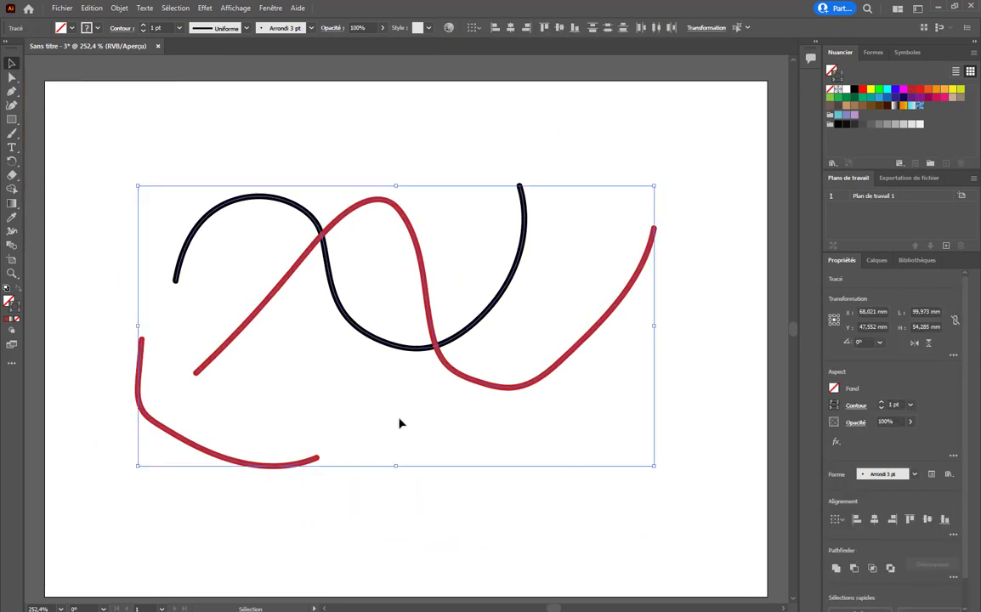
{"action": "key", "text": "Delete"}
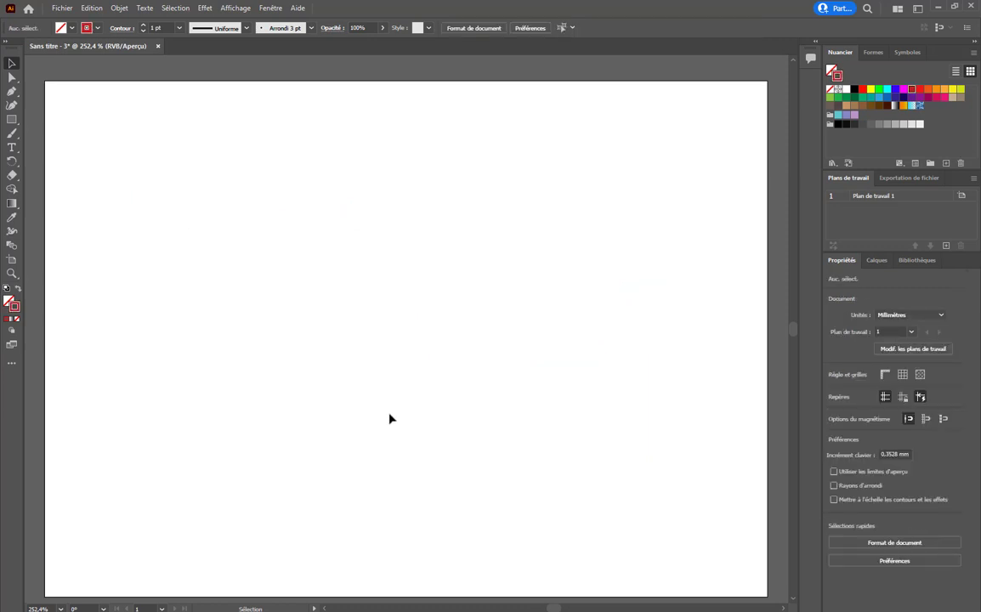
- Paint a red S-shaped curve about 53 × 50 mm with the Paintbrush and set its stroke weight to 4 pt
{"action": "left_click", "coordinate": [12, 134]}
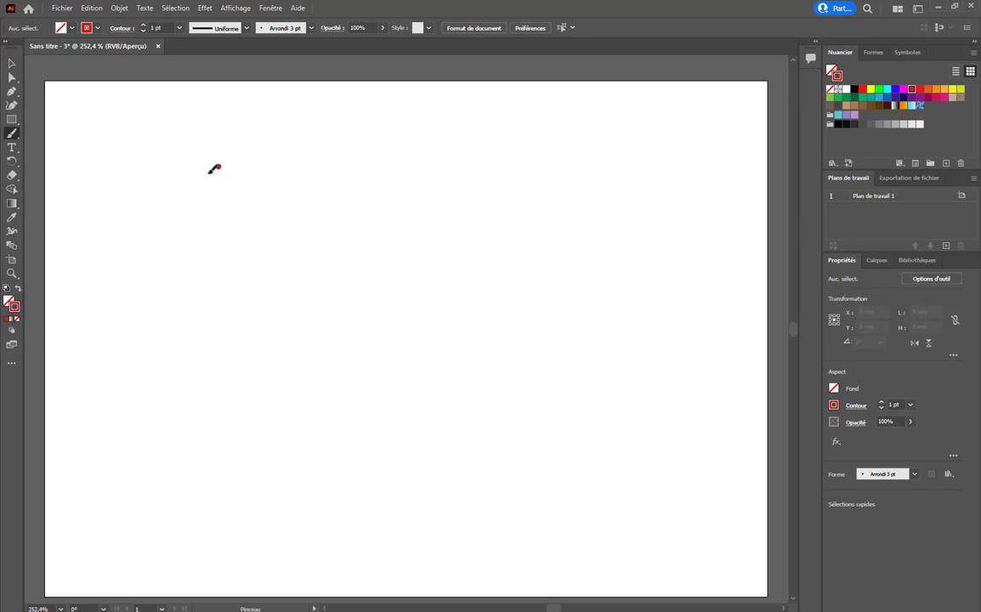
{"action": "mouse_move", "coordinate": [219, 166]}
{"action": "left_mouse_down"}
{"action": "mouse_move", "coordinate": [365, 217]}
{"action": "mouse_move", "coordinate": [343, 421]}
{"action": "mouse_move", "coordinate": [296, 417]}
{"action": "left_mouse_up"}
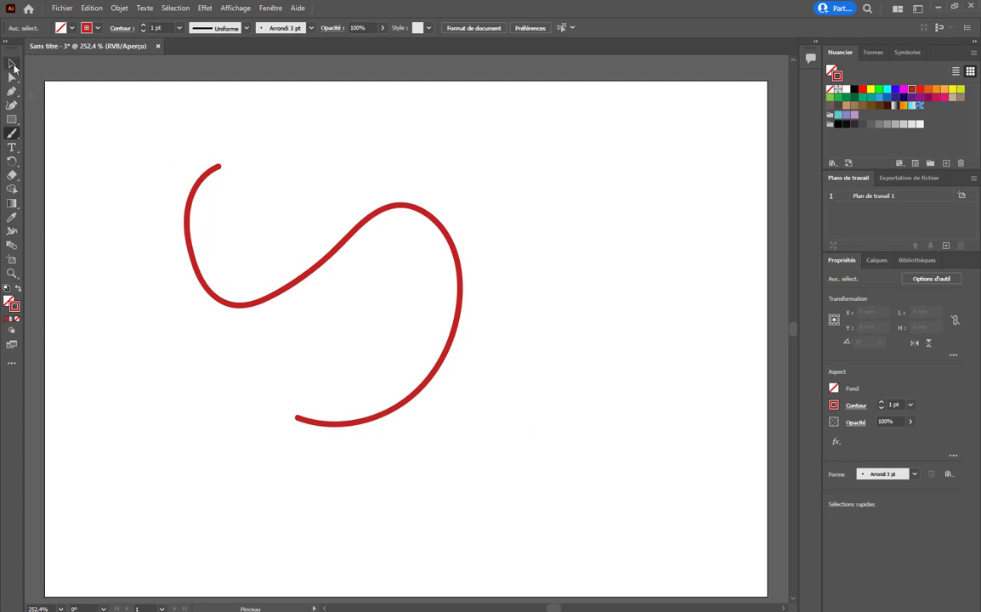
{"action": "left_click", "coordinate": [12, 64]}
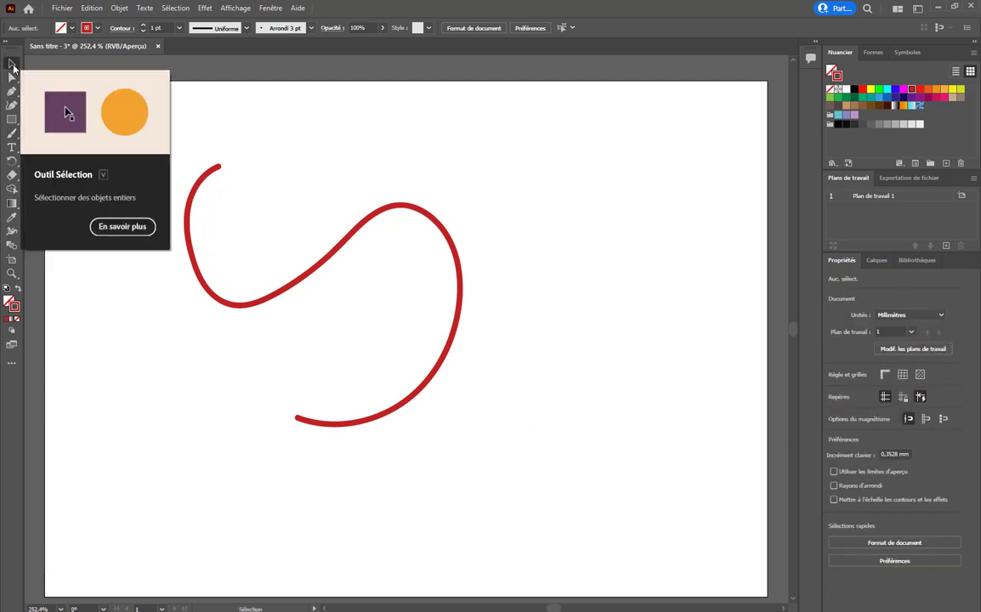
{"action": "left_click", "coordinate": [186, 183]}
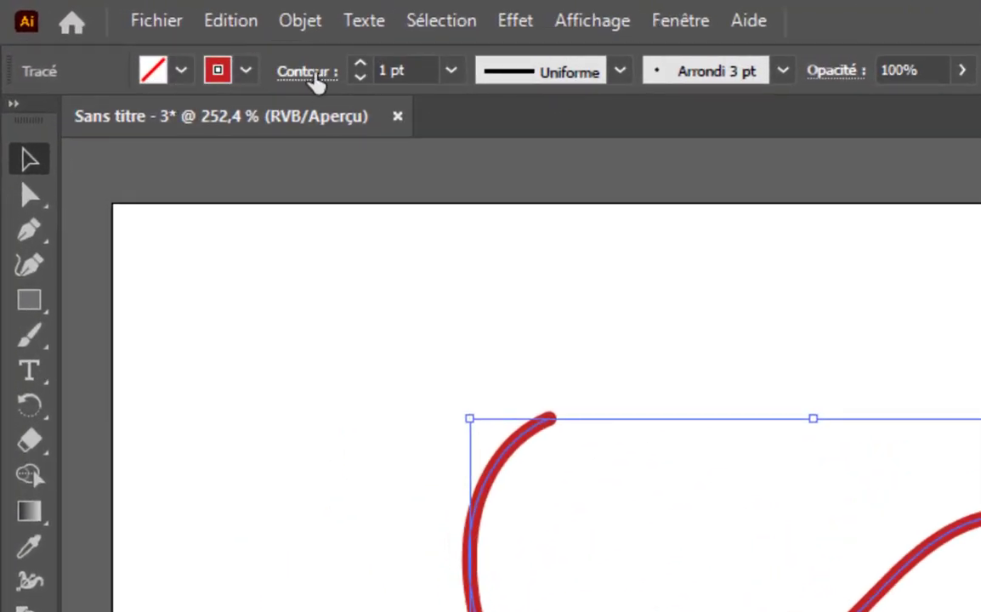
{"action": "left_click", "coordinate": [360, 64]}
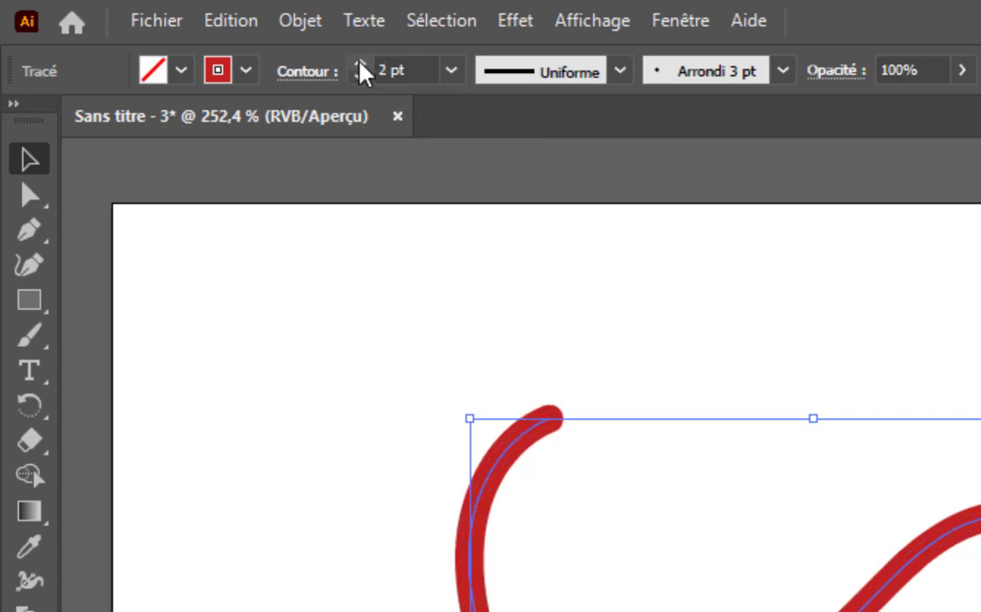
{"action": "left_click", "coordinate": [360, 65]}
{"action": "left_click", "coordinate": [360, 65]}
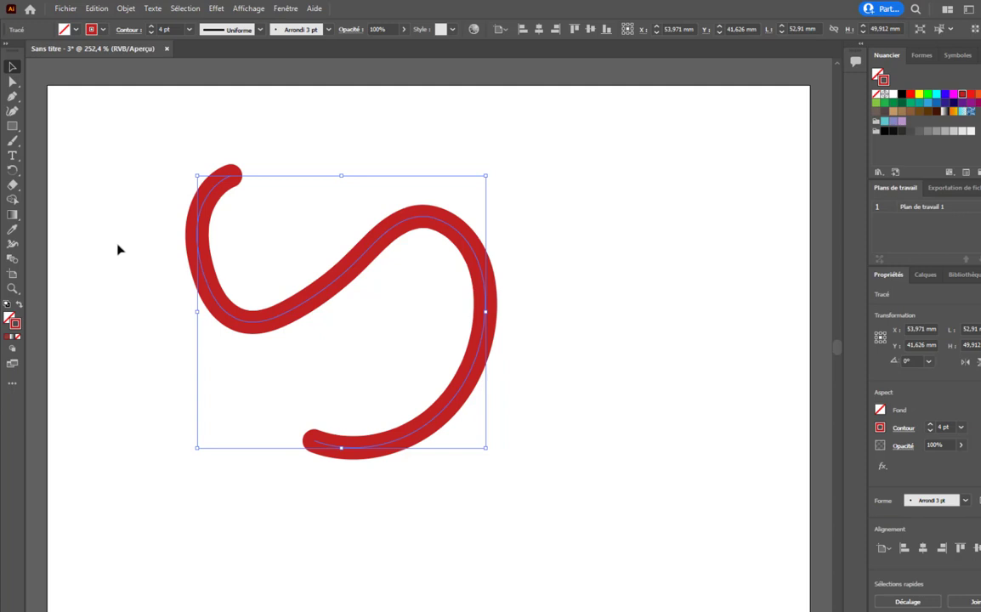
- Activate the Paintbrush, recolour the still selected curve's stroke to blue, and deselect the curve
{"action": "left_click", "coordinate": [12, 129]}
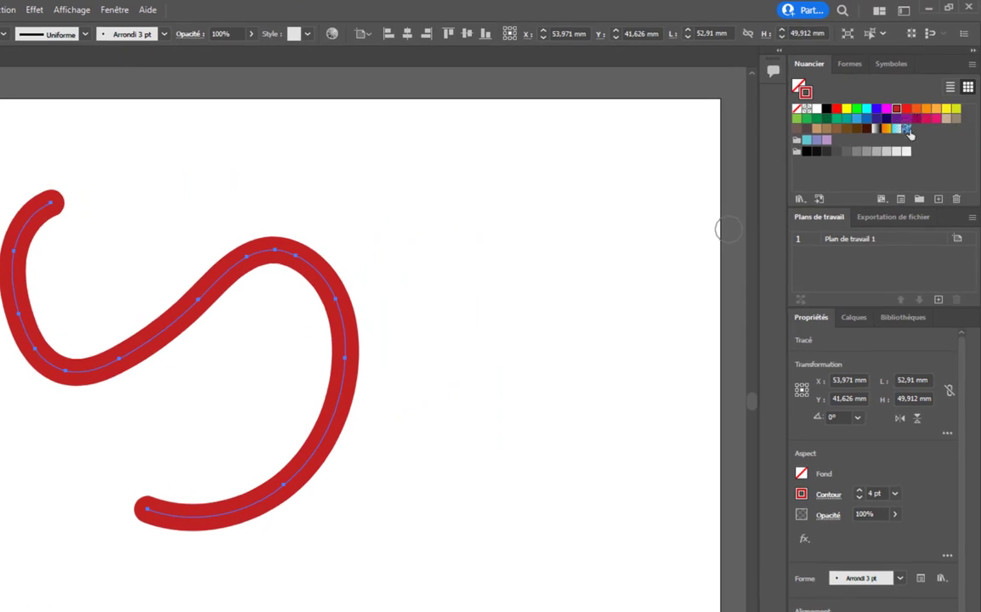
{"action": "left_click", "coordinate": [865, 120]}
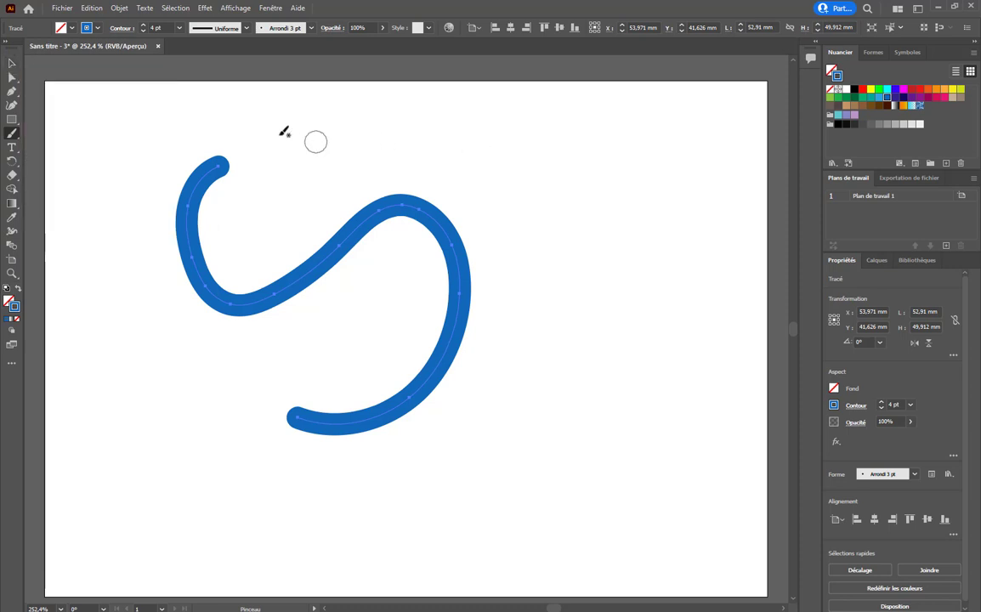
{"action": "left_click", "coordinate": [12, 63]}
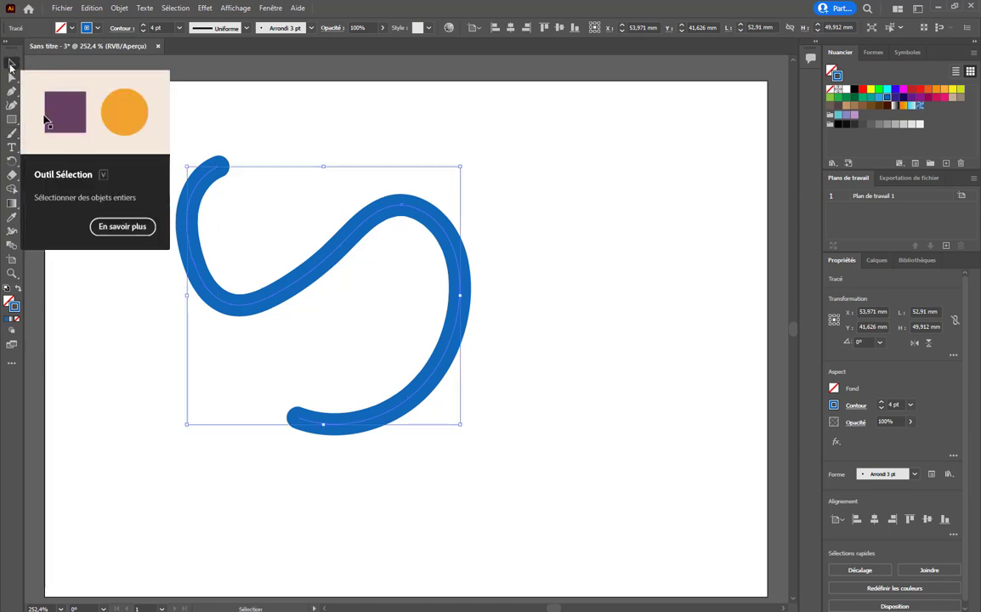
{"action": "left_click", "coordinate": [239, 110]}
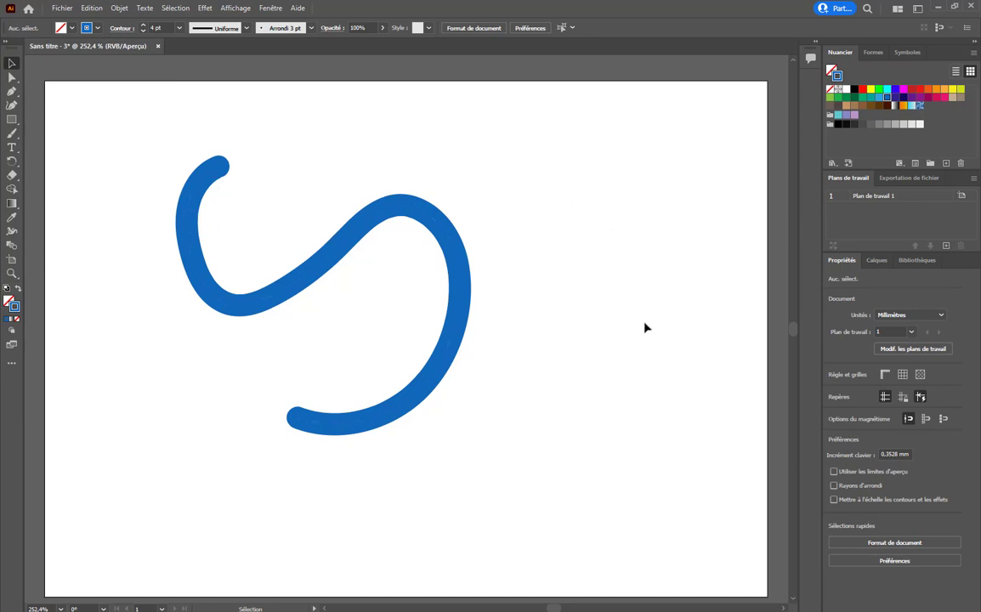
- Select the blue curve, set its stroke colour to dark red, and deselect it
{"action": "left_click", "coordinate": [11, 136]}
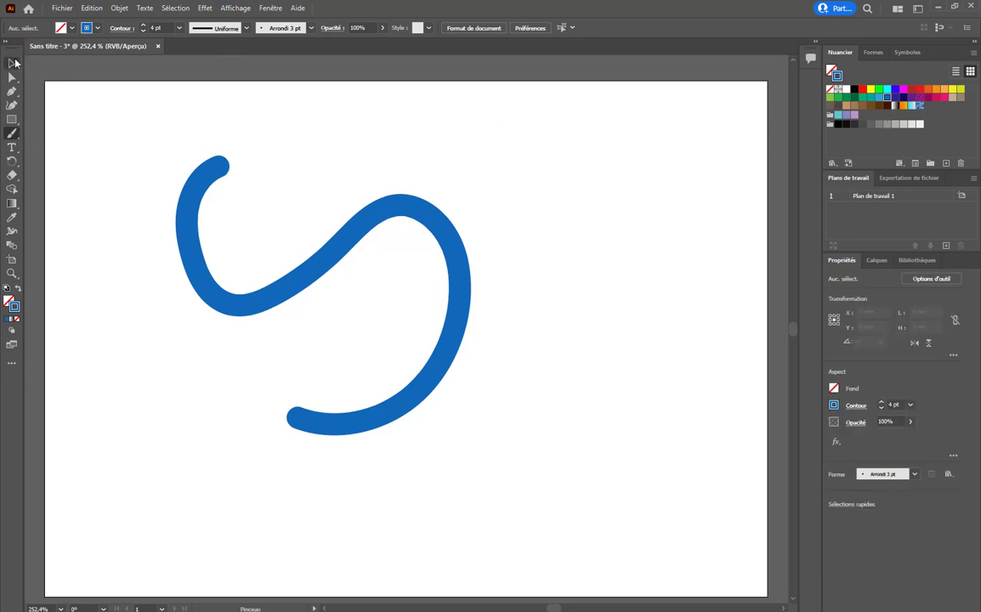
{"action": "left_click", "coordinate": [12, 62]}
{"action": "left_click", "coordinate": [194, 195]}
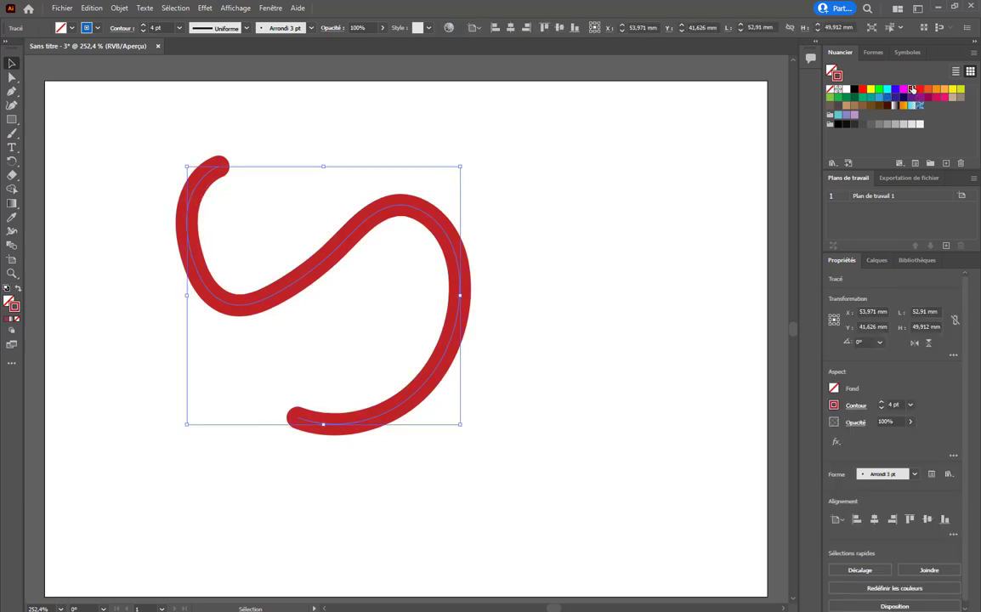
{"action": "left_click", "coordinate": [107, 145]}
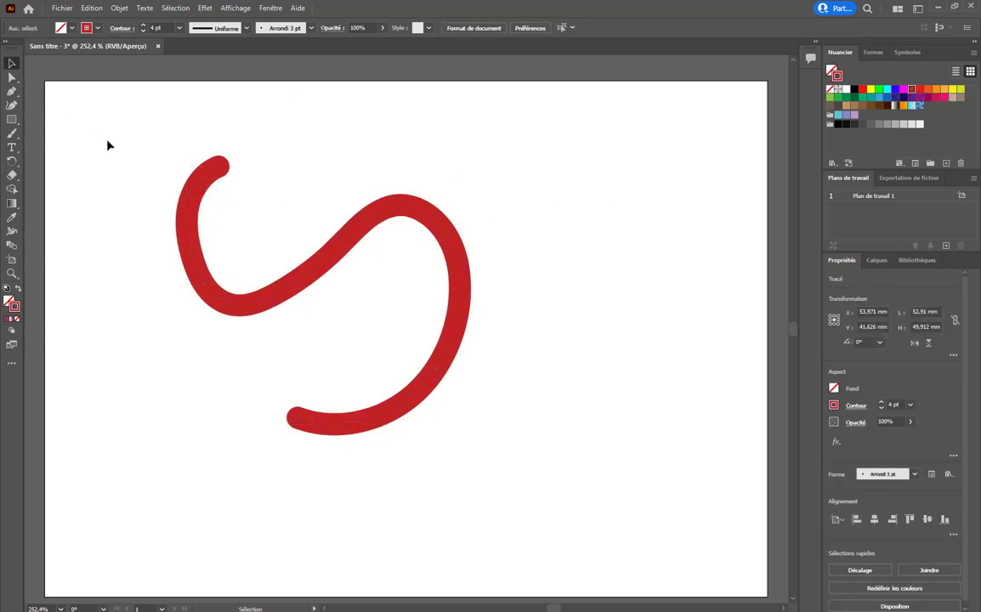
- Paint three more curves around the red one with the Paintbrush, using blue, light orange and green strokes
{"action": "left_click", "coordinate": [11, 134]}
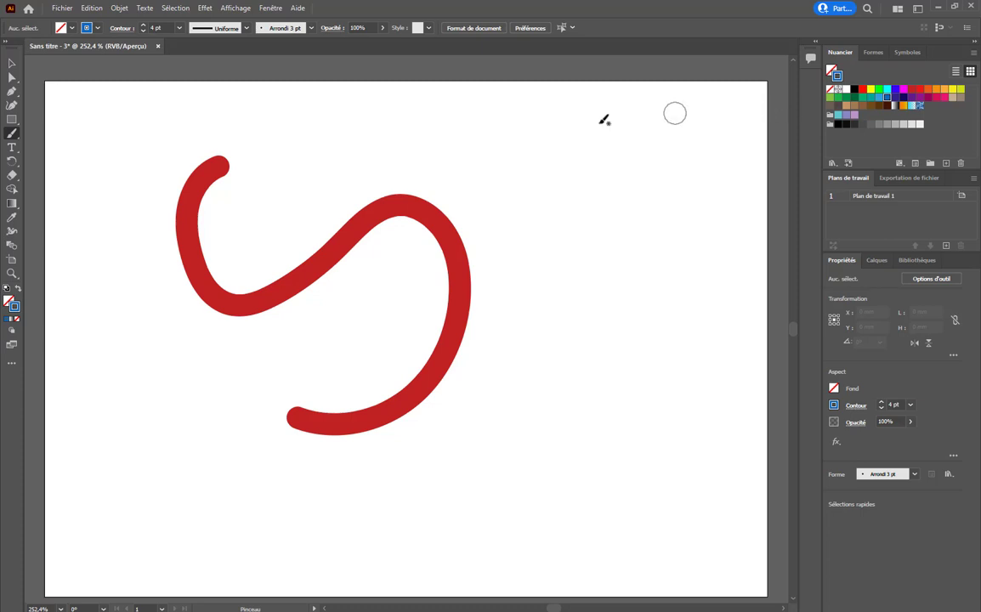
{"action": "mouse_move", "coordinate": [420, 136]}
{"action": "left_mouse_down"}
{"action": "mouse_move", "coordinate": [591, 230]}
{"action": "mouse_move", "coordinate": [557, 393]}
{"action": "mouse_move", "coordinate": [648, 345]}
{"action": "left_mouse_up"}
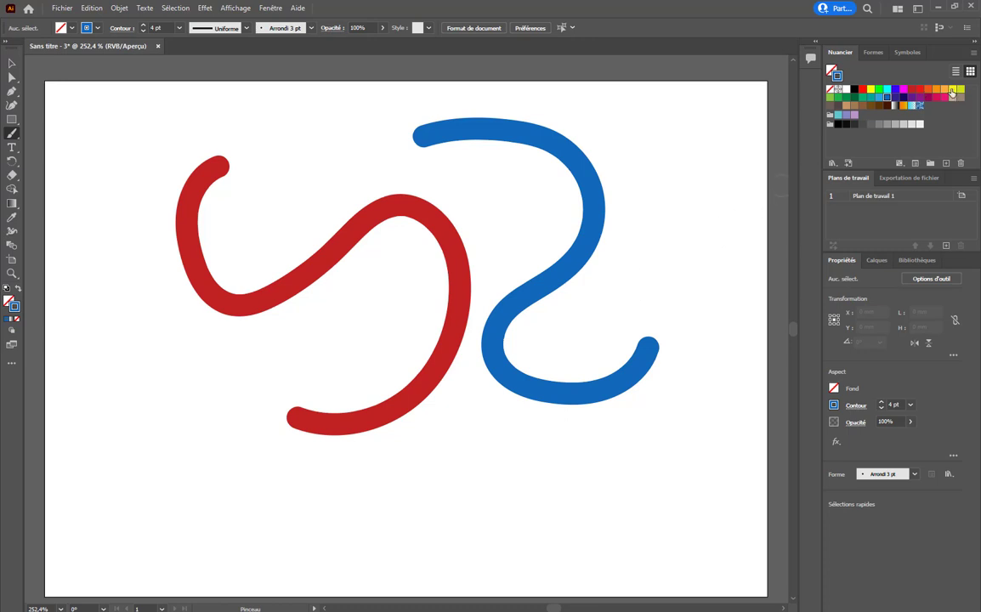
{"action": "left_click", "coordinate": [943, 89]}
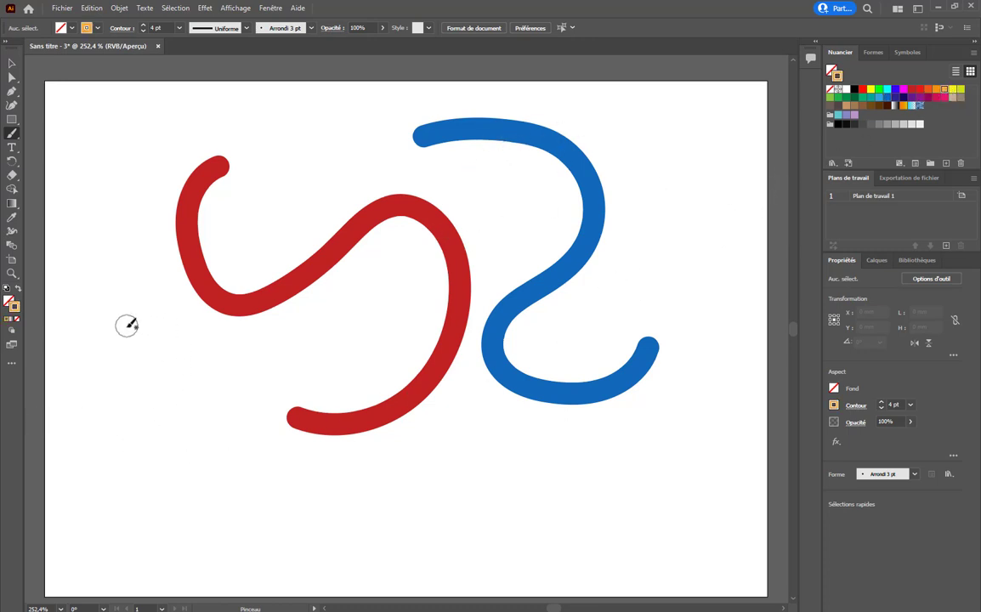
{"action": "mouse_move", "coordinate": [127, 326]}
{"action": "left_mouse_down"}
{"action": "mouse_move", "coordinate": [275, 361]}
{"action": "mouse_move", "coordinate": [366, 346]}
{"action": "left_mouse_up"}
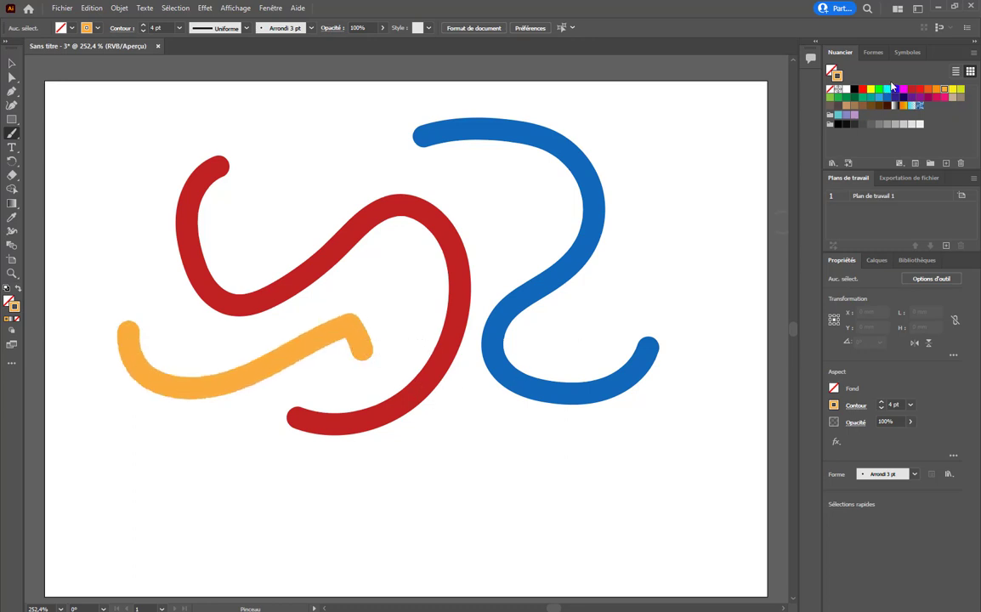
{"action": "left_click", "coordinate": [846, 97]}
{"action": "mouse_move", "coordinate": [585, 322]}
{"action": "left_mouse_down"}
{"action": "mouse_move", "coordinate": [691, 309]}
{"action": "mouse_move", "coordinate": [673, 389]}
{"action": "mouse_move", "coordinate": [546, 461]}
{"action": "mouse_move", "coordinate": [463, 413]}
{"action": "left_mouse_up"}
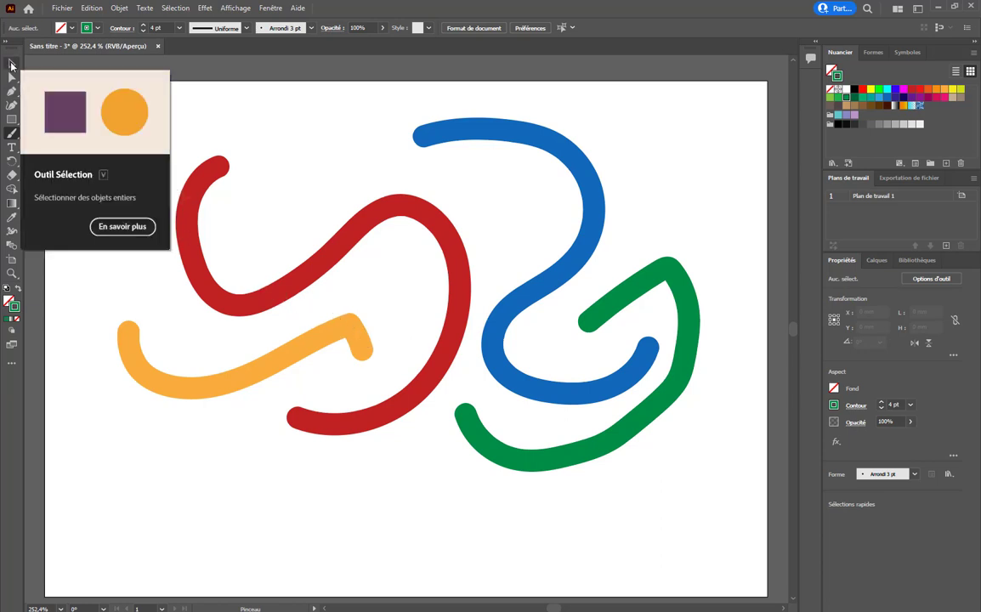
- Select the red curve to pick up its stroke settings and activate the Paintbrush
{"action": "left_click", "coordinate": [12, 64]}
{"action": "left_click", "coordinate": [237, 309]}
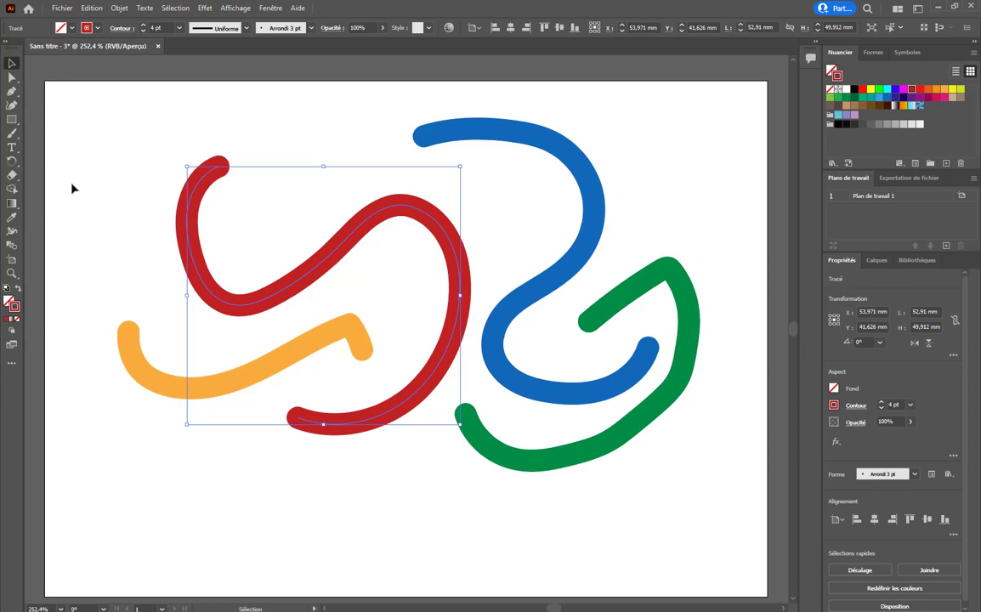
{"action": "left_click", "coordinate": [13, 134]}
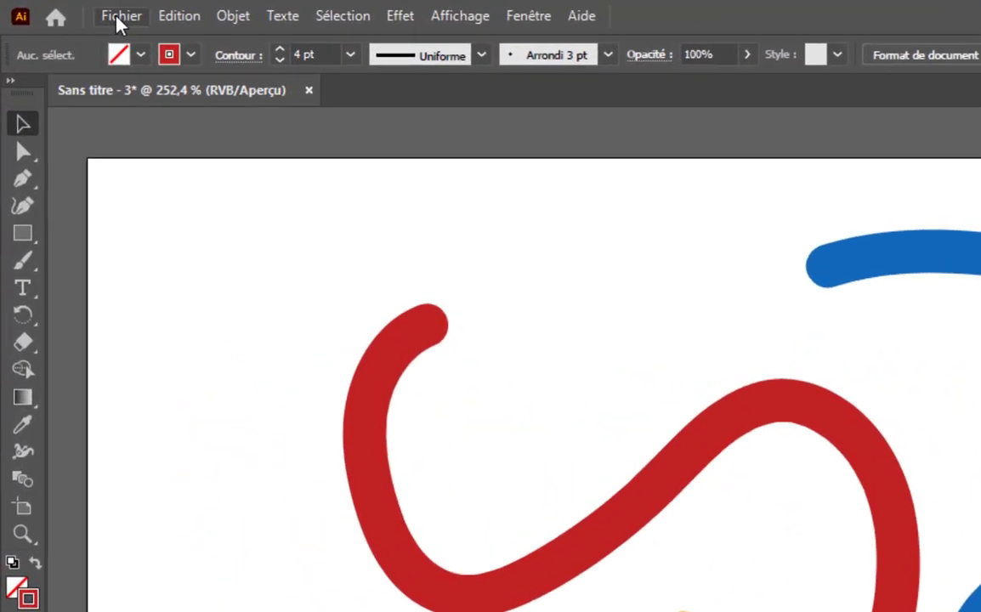
- Save the drawing to Creative Cloud as an online document named "Document Illustrator Test"
{"action": "left_click", "coordinate": [60, 10]}
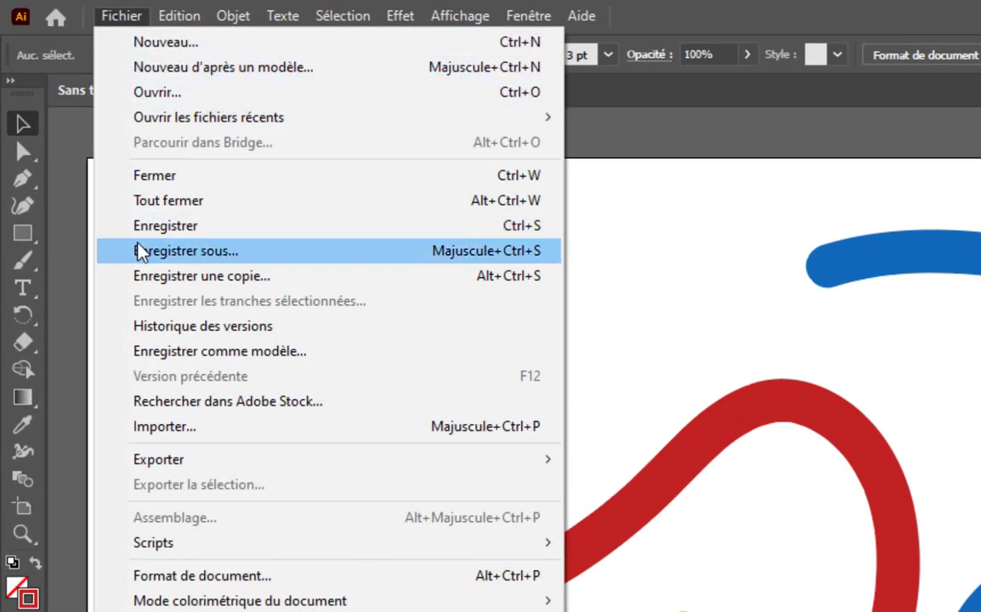
{"action": "left_click", "coordinate": [150, 226]}
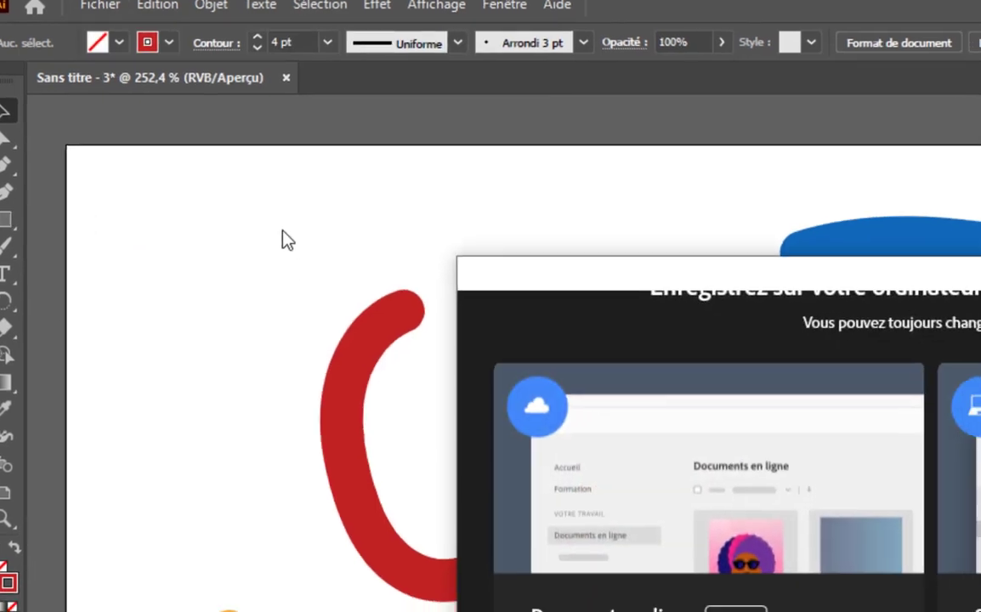
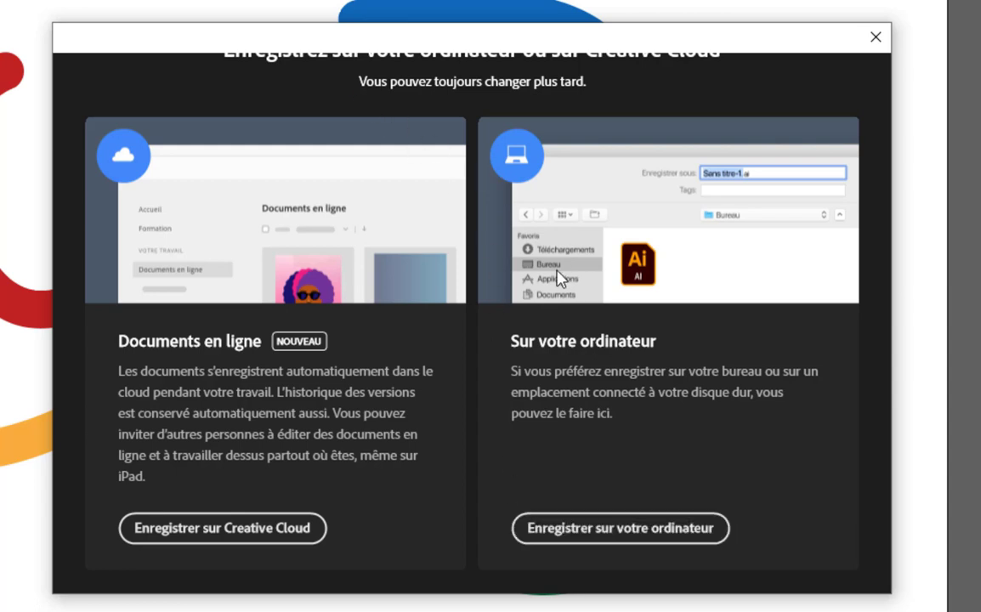
{"action": "left_click", "coordinate": [235, 528]}
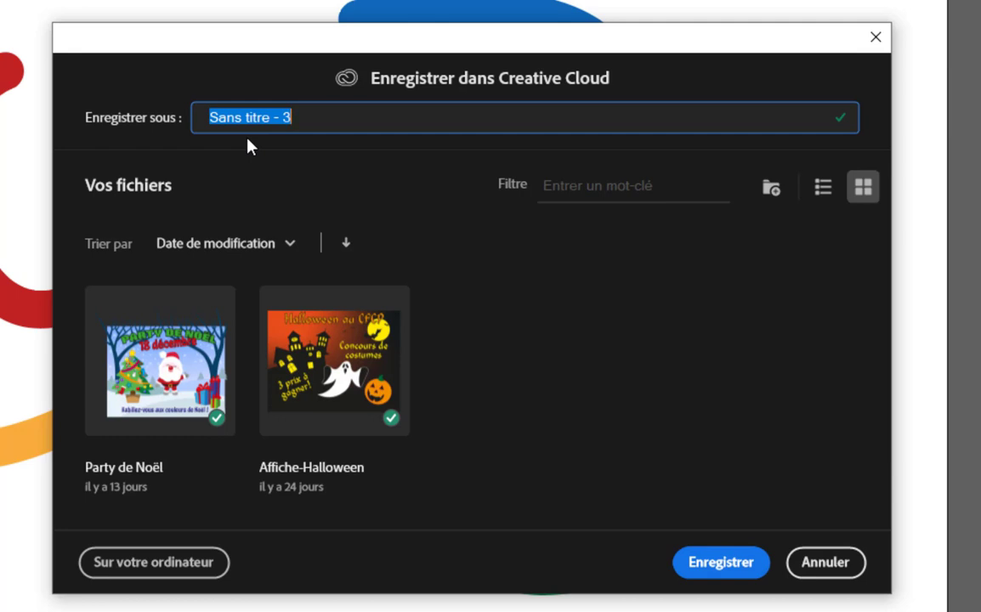
{"action": "type", "text": "Document "}
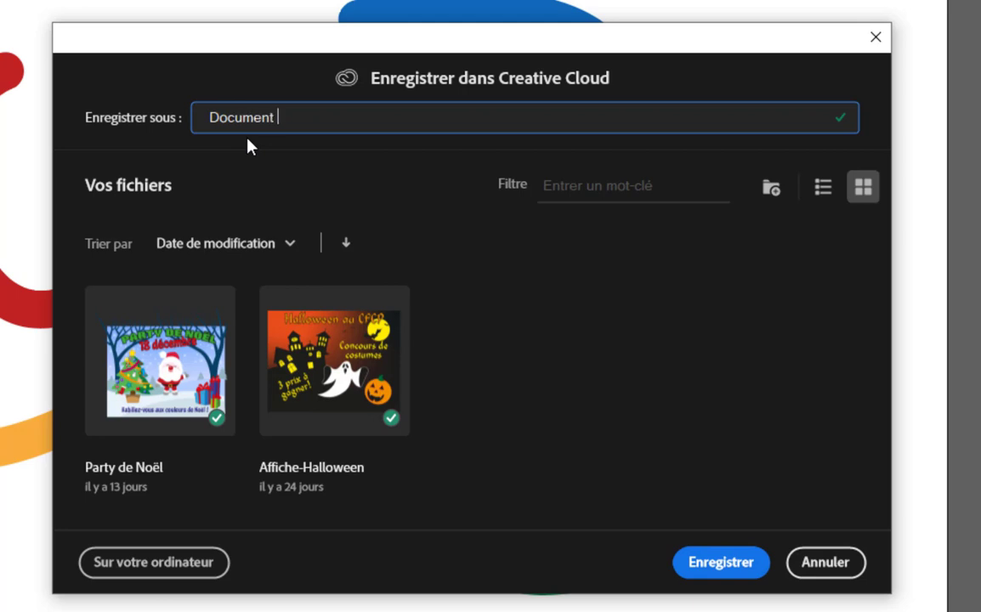
{"action": "type", "text": "Illustrator Test"}
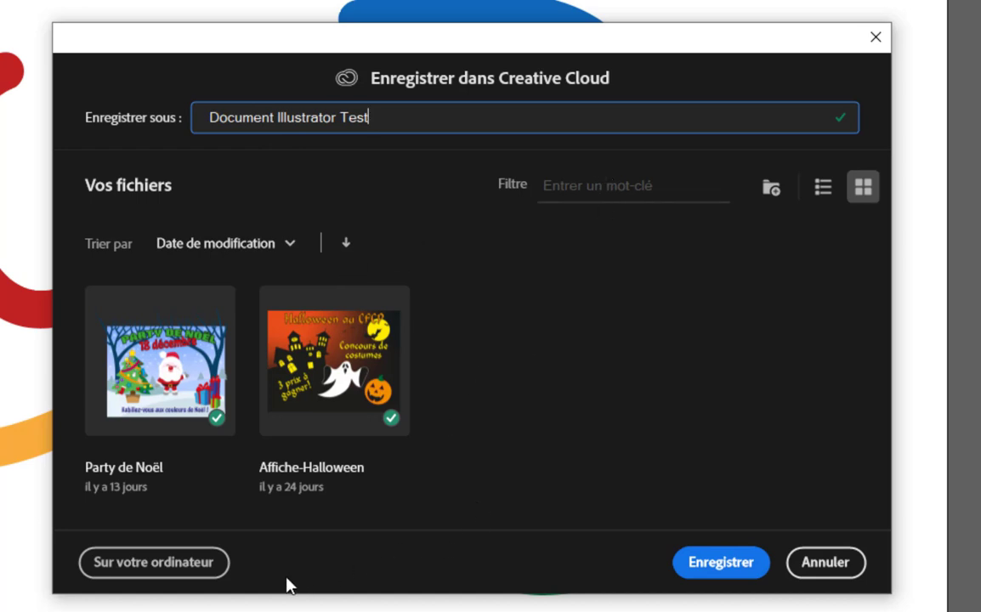
{"action": "left_click", "coordinate": [712, 564]}
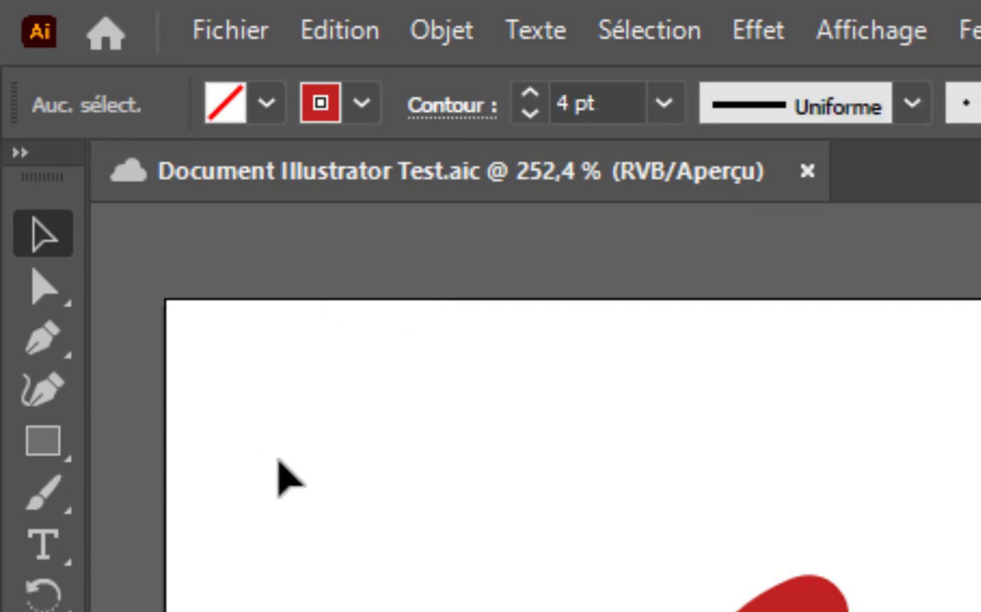
- Save the document to the computer in the Partie 1 folder as "Document Illustrator Test.ai", using the Adobe Illustrator (*.AI) type
{"action": "left_click", "coordinate": [236, 31]}
{"action": "left_click", "coordinate": [258, 485]}
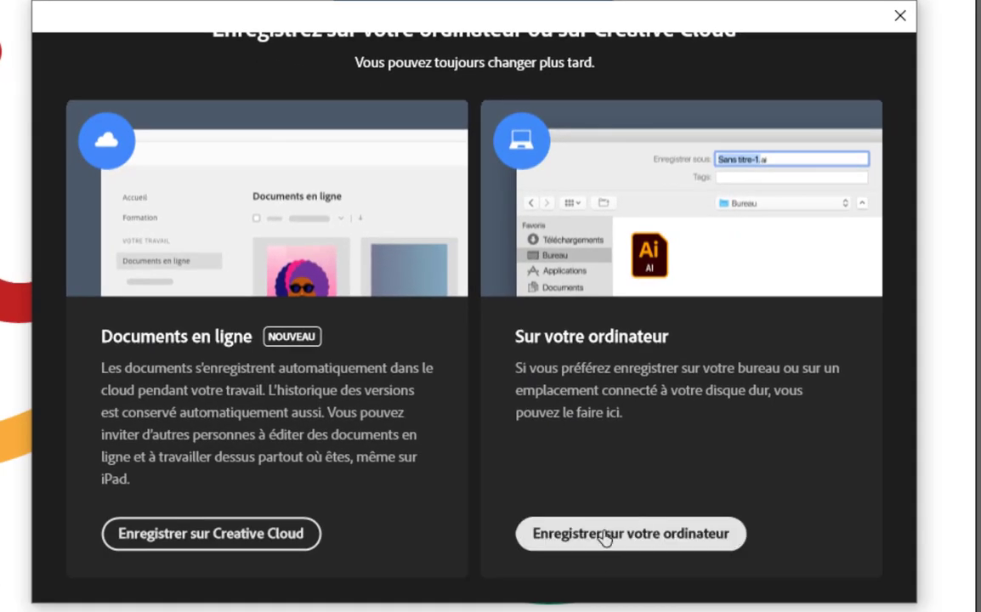
{"action": "left_click", "coordinate": [605, 534]}
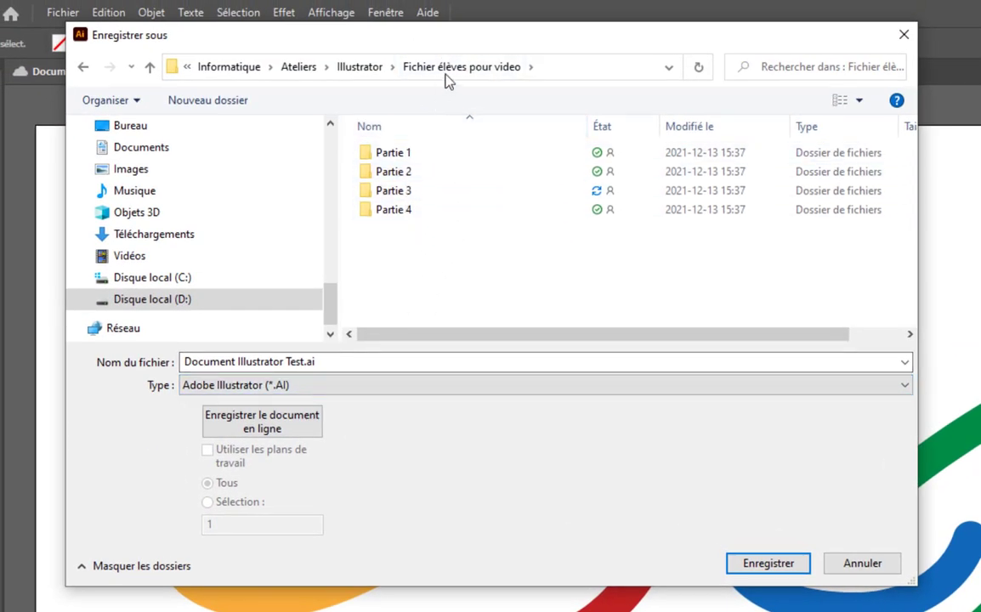
{"action": "double_click", "coordinate": [406, 154]}
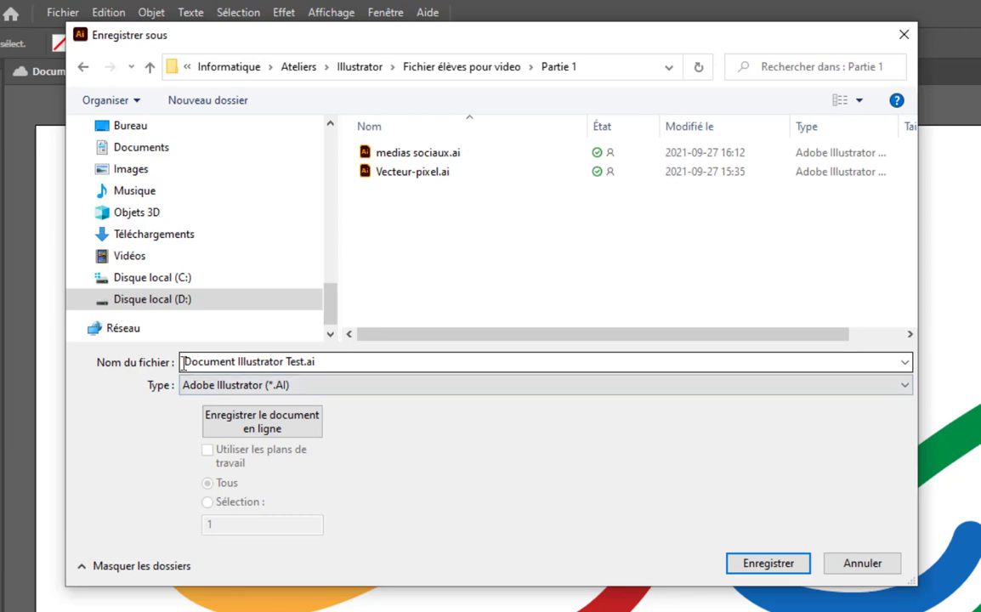
{"action": "left_click", "coordinate": [306, 389]}
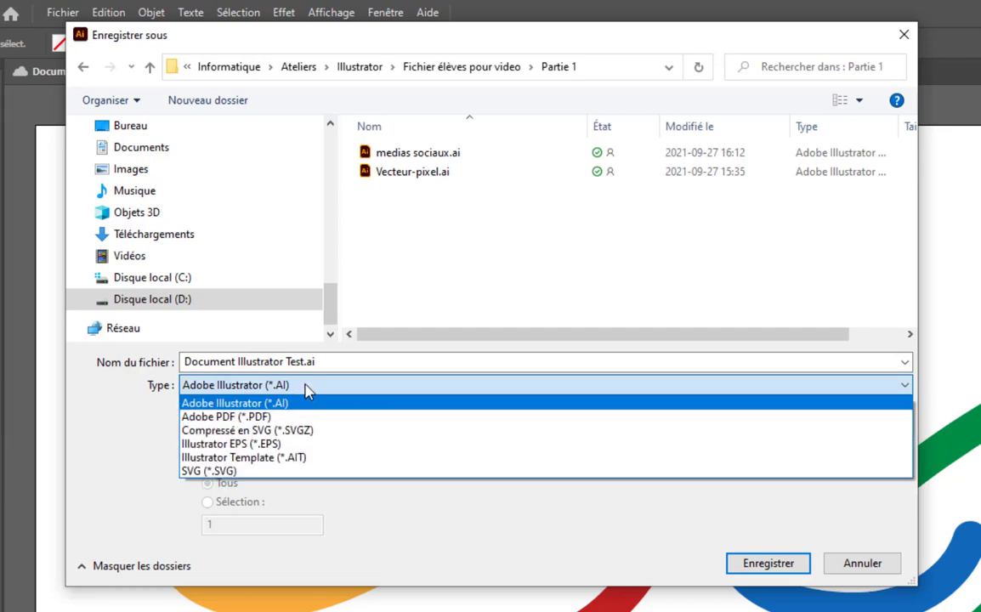
{"action": "left_click", "coordinate": [298, 401]}
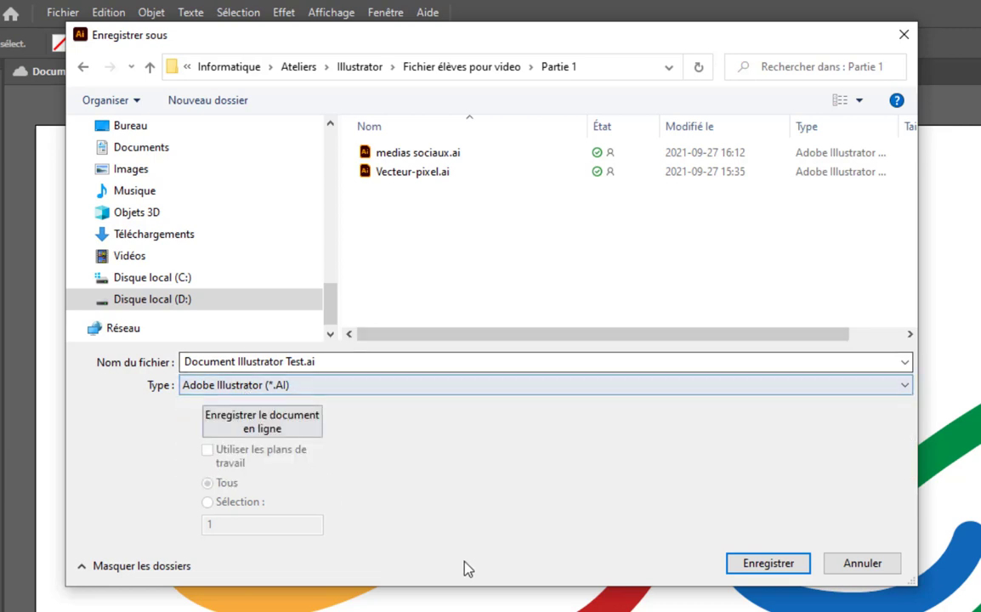
{"action": "left_click", "coordinate": [768, 564]}
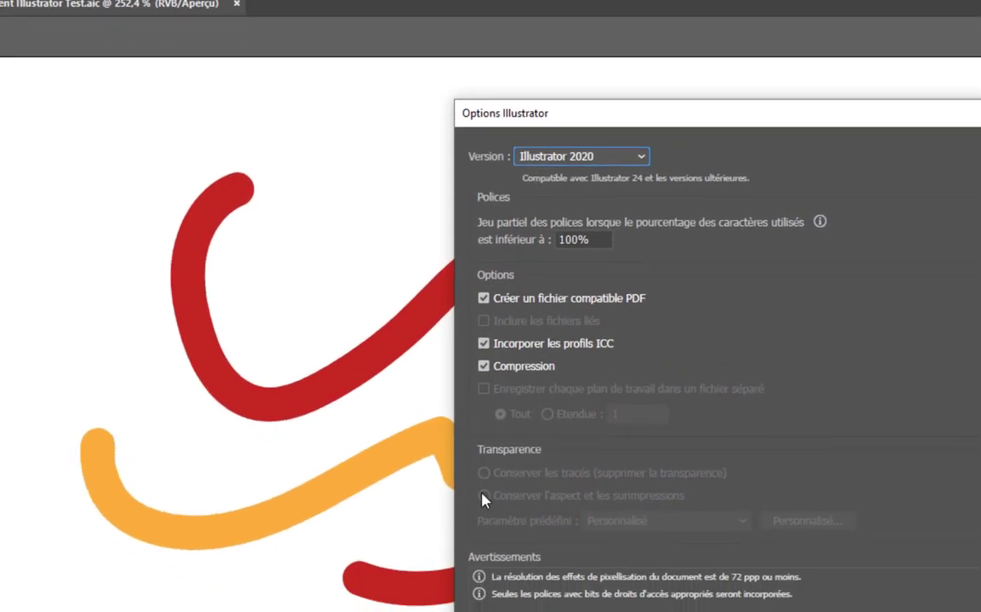
- Review the compatibility versions in the Illustrator options, keep Illustrator 2020, and complete the save
{"action": "left_click_drag", "start_coordinate": [594, 106], "coordinate": [317, 31]}
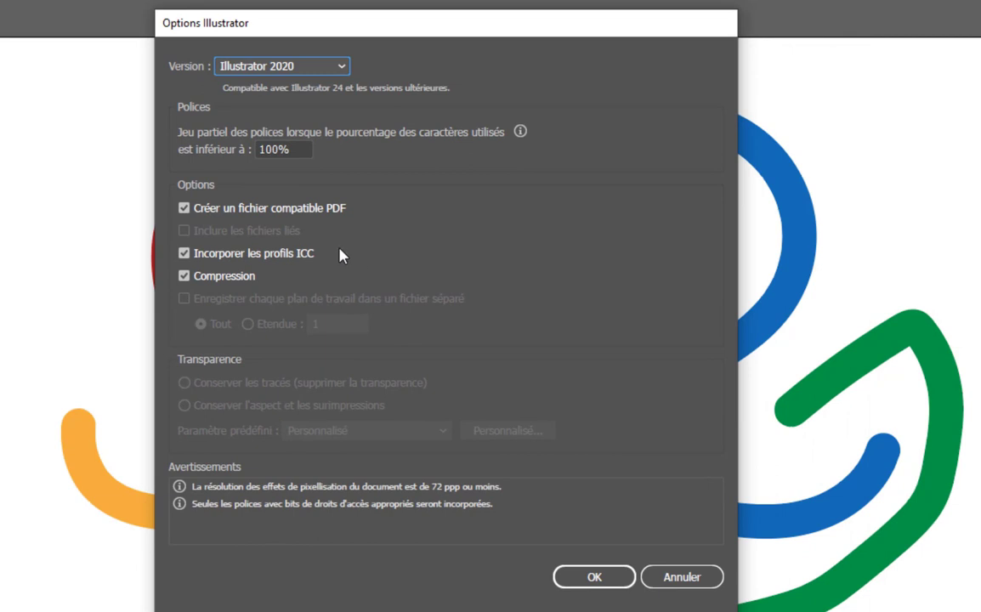
{"action": "left_click", "coordinate": [261, 72]}
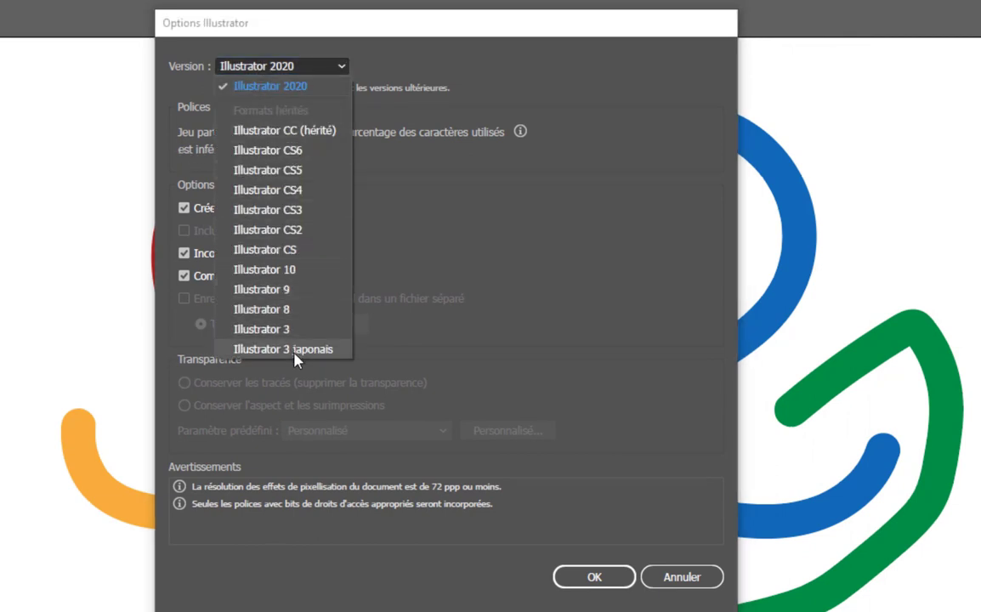
{"action": "left_click", "coordinate": [473, 56]}
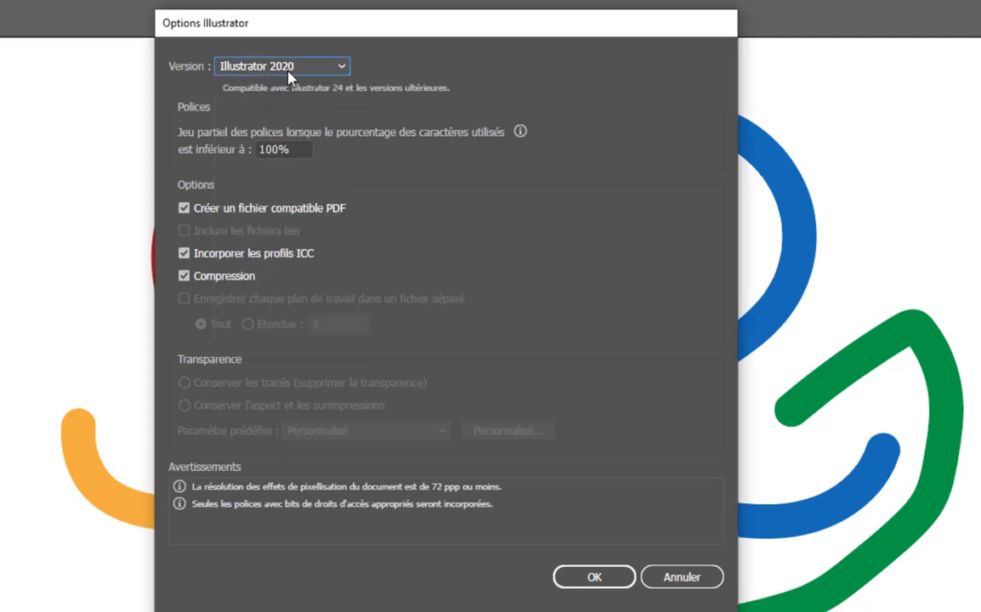
{"action": "left_click", "coordinate": [315, 68]}
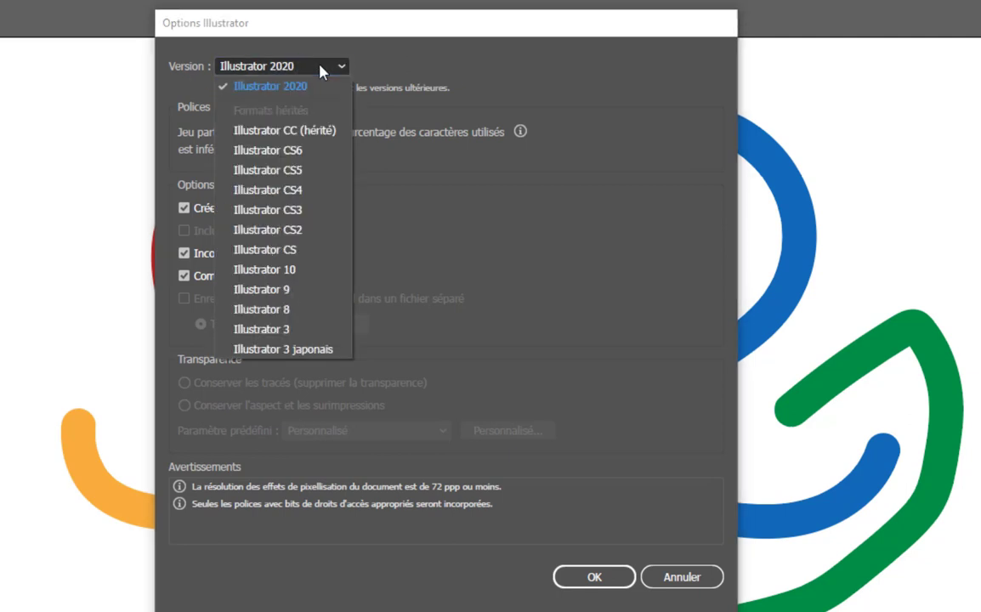
{"action": "left_click", "coordinate": [321, 69]}
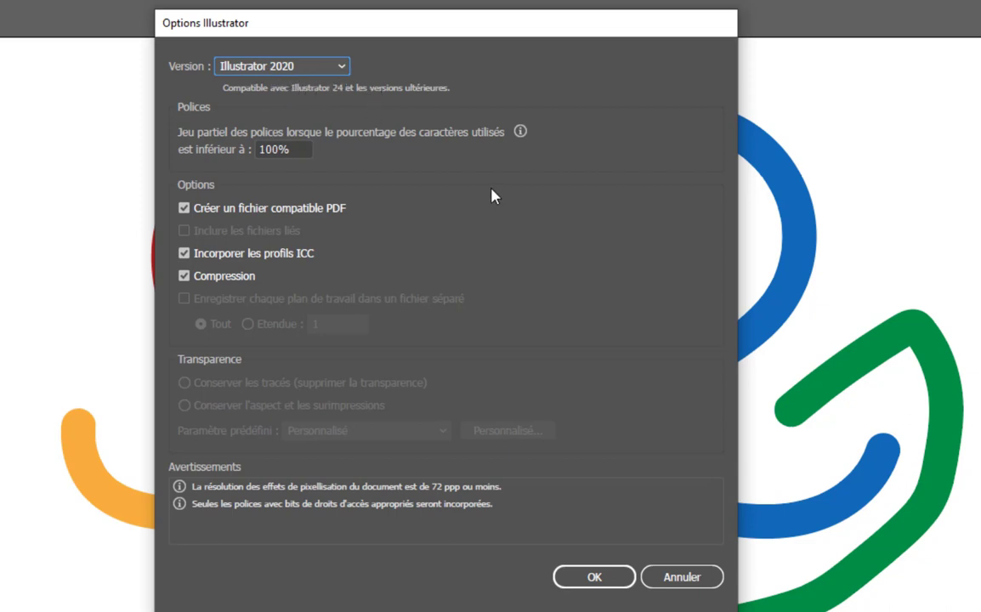
{"action": "left_click", "coordinate": [184, 253]}
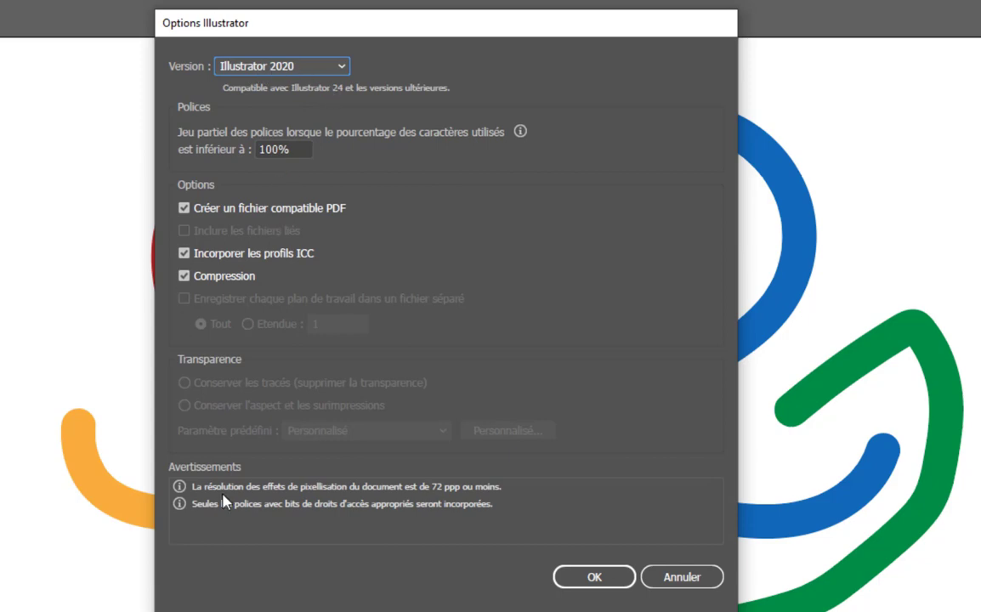
{"action": "left_click", "coordinate": [594, 577]}
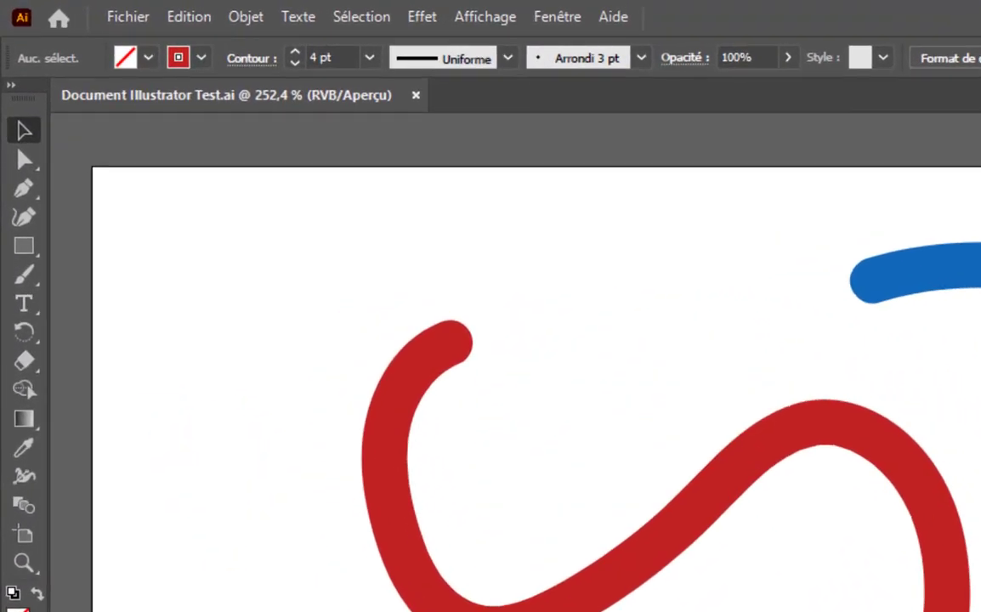
- Examine the PDF, EPS and SVG file types available when saving under another format, and leave without saving
{"action": "left_click", "coordinate": [125, 17]}
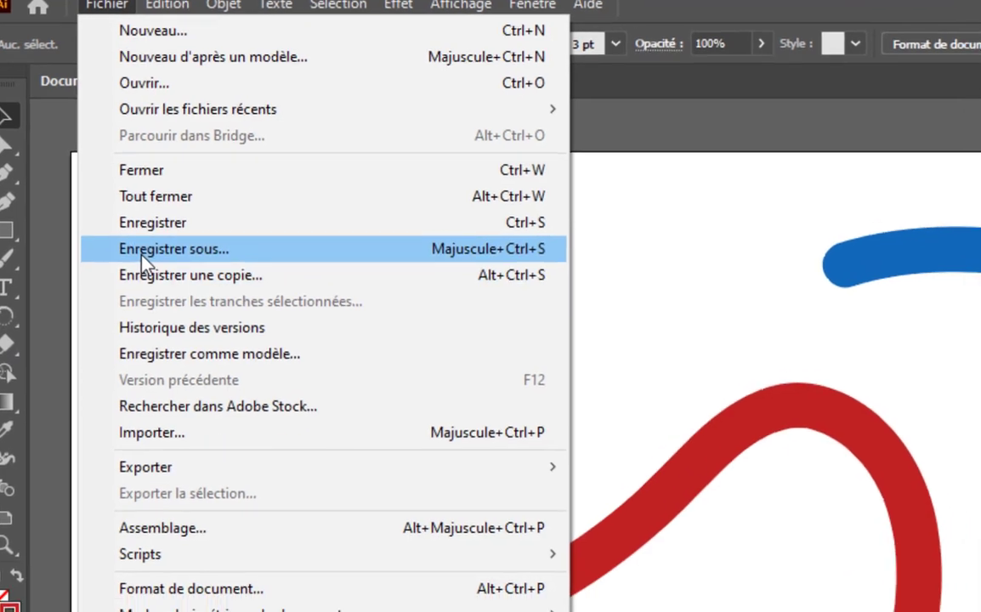
{"action": "left_click", "coordinate": [166, 265]}
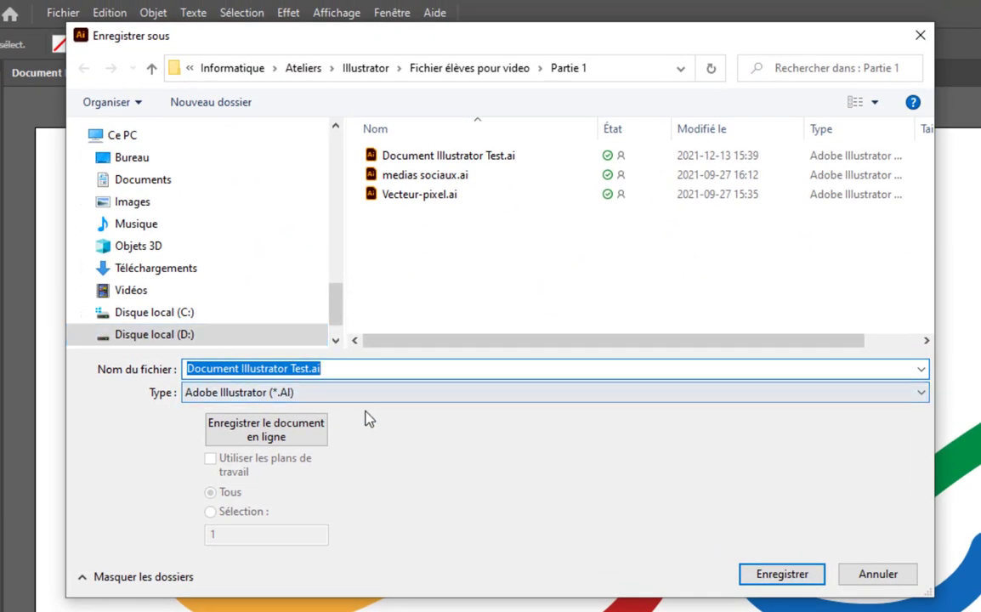
{"action": "left_click", "coordinate": [340, 395]}
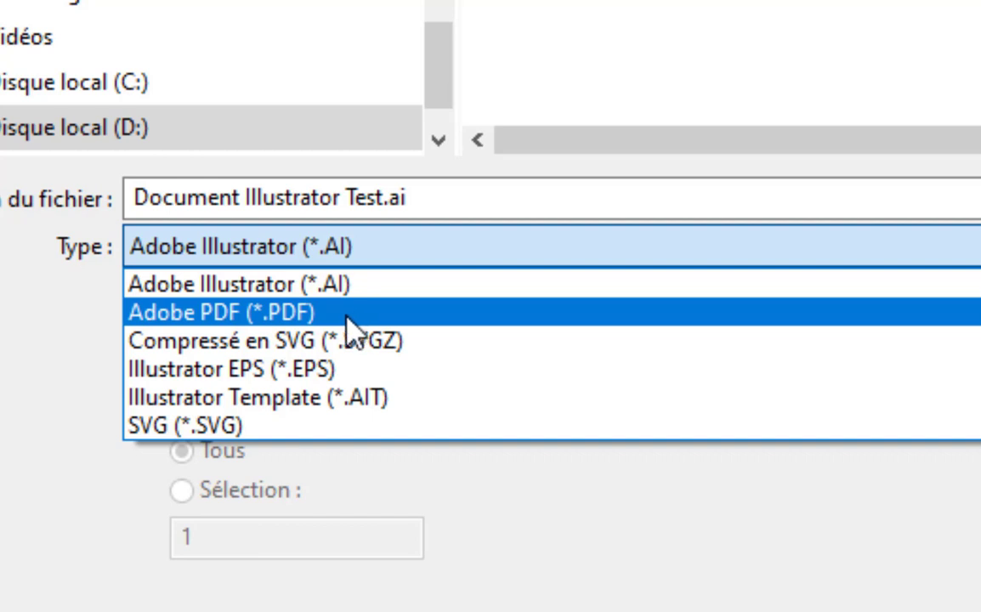
{"action": "left_click", "coordinate": [349, 315]}
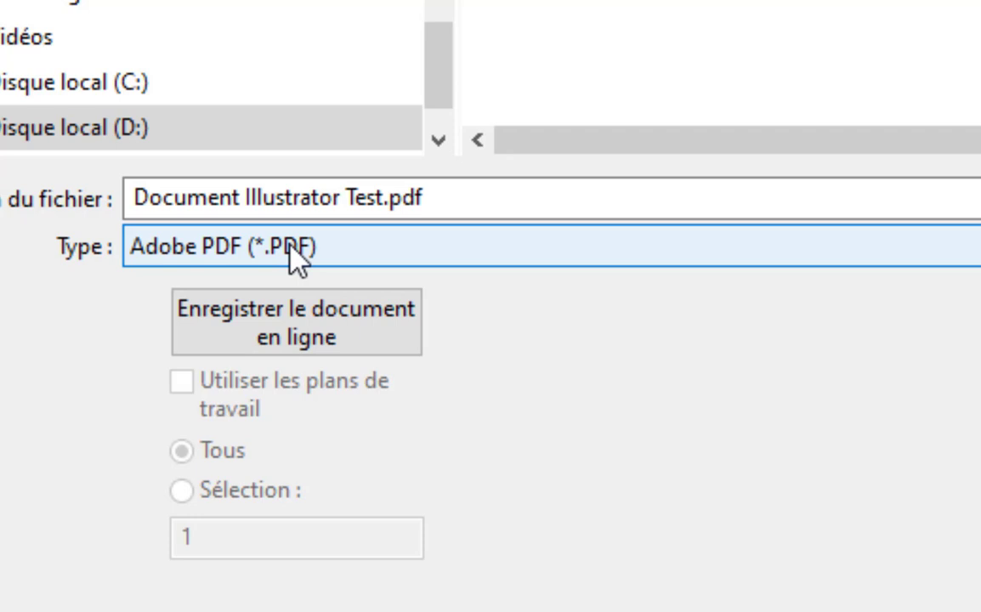
{"action": "left_click", "coordinate": [290, 247]}
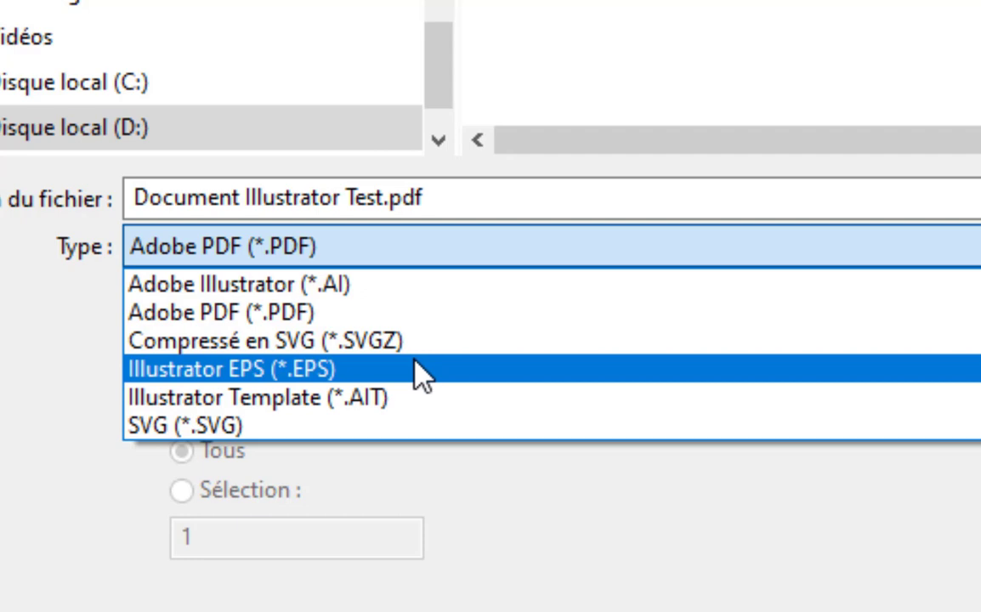
{"action": "left_click", "coordinate": [417, 371]}
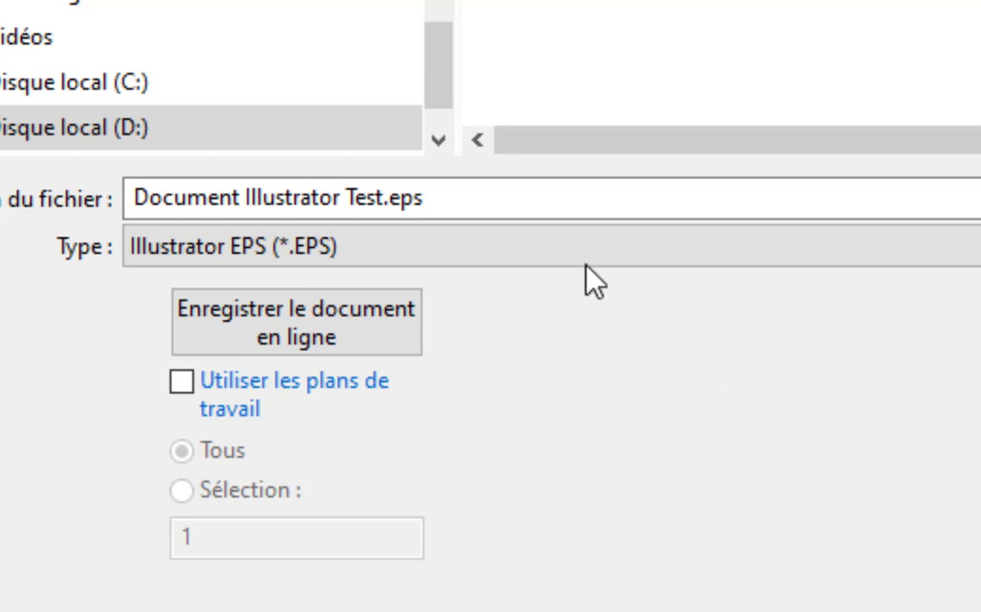
{"action": "left_click", "coordinate": [607, 257]}
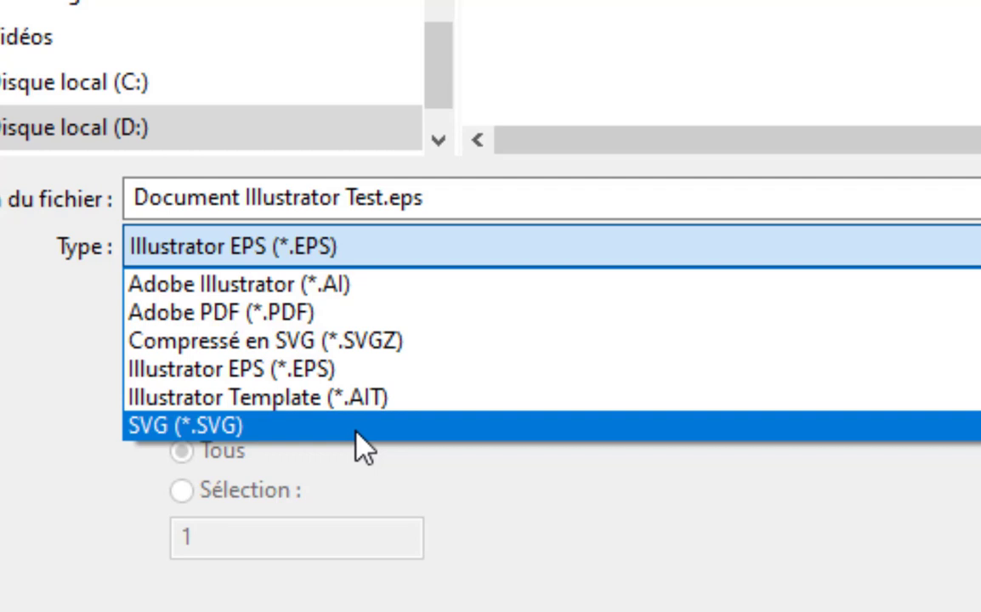
{"action": "left_click", "coordinate": [357, 432]}
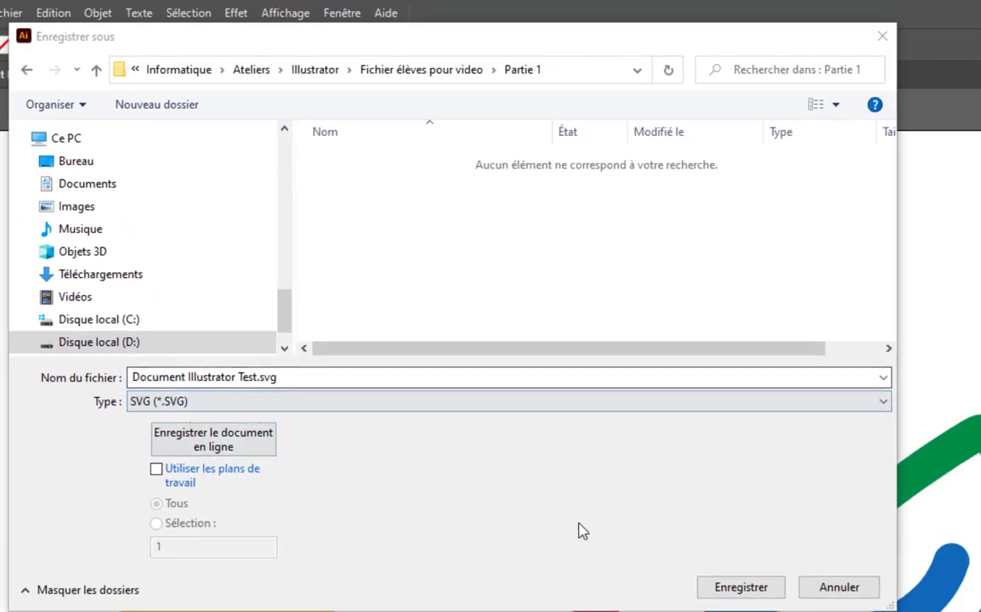
{"action": "left_click", "coordinate": [839, 588]}
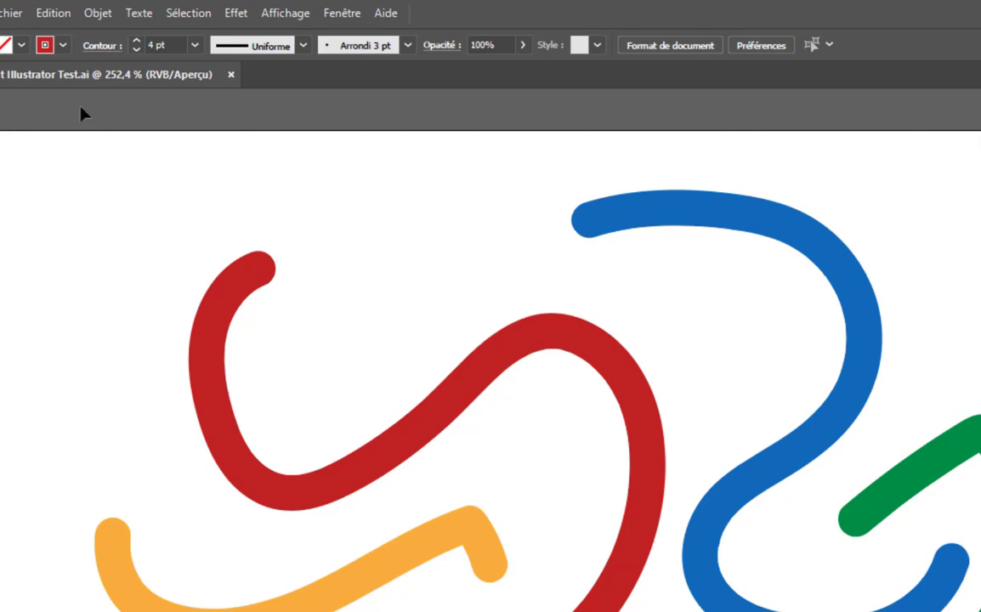
- Start exporting the artboard for screens and review the file formats available for the export
{"action": "left_click", "coordinate": [99, 15]}
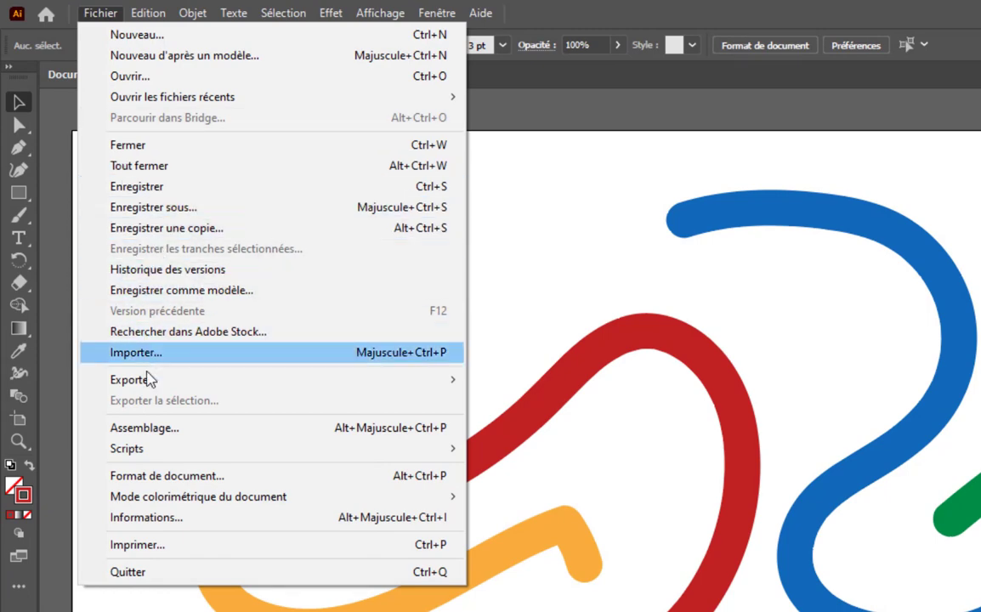
{"action": "mouse_move", "coordinate": [149, 380]}
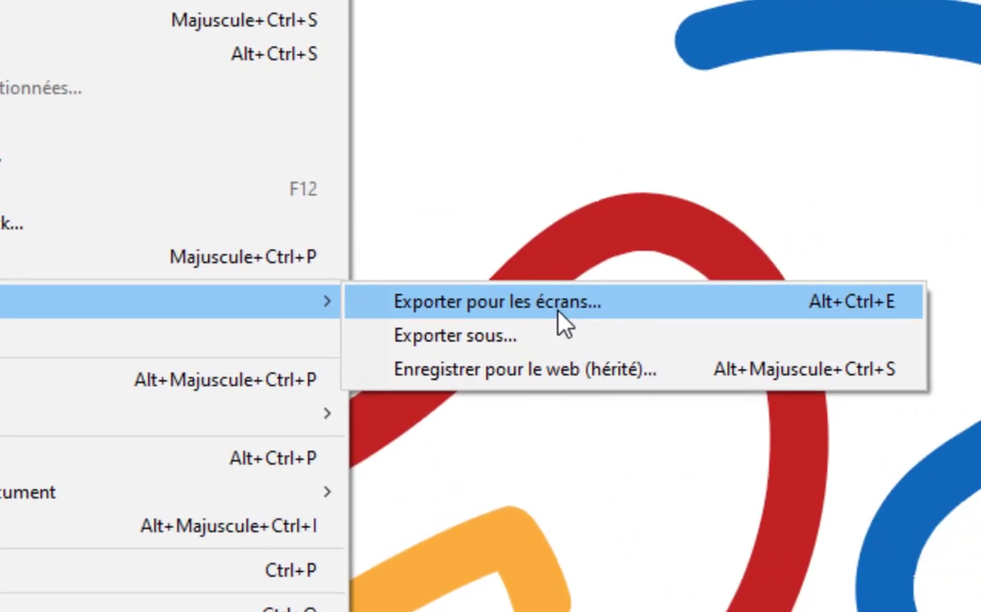
{"action": "left_click", "coordinate": [559, 313]}
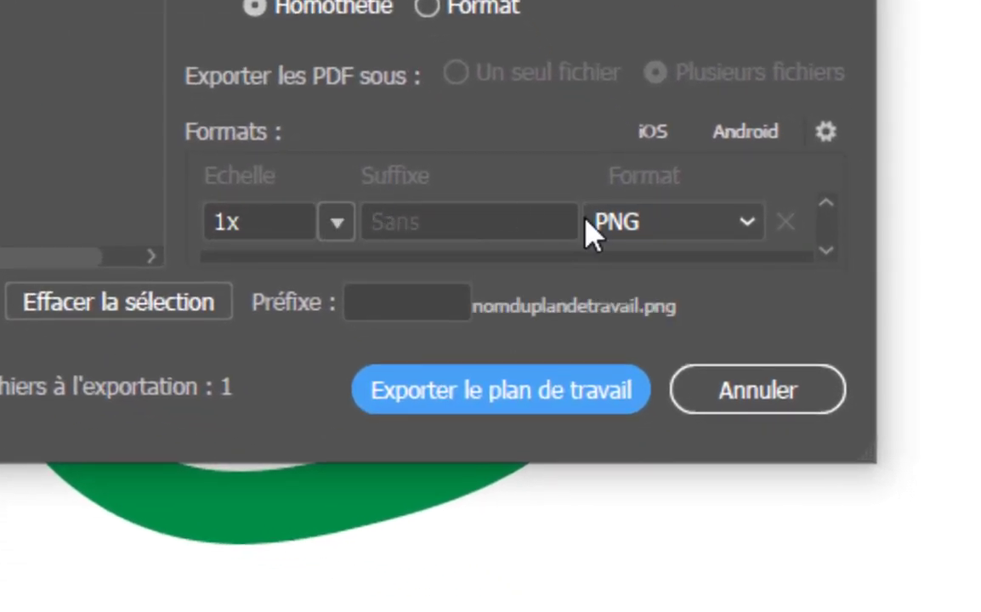
{"action": "left_click", "coordinate": [692, 226]}
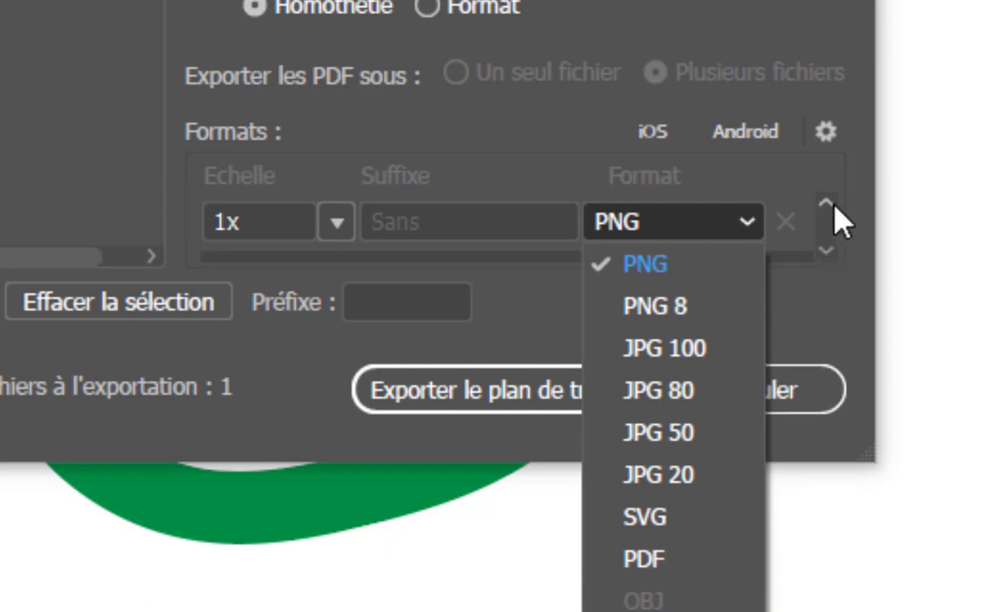
{"action": "left_click", "coordinate": [842, 307]}
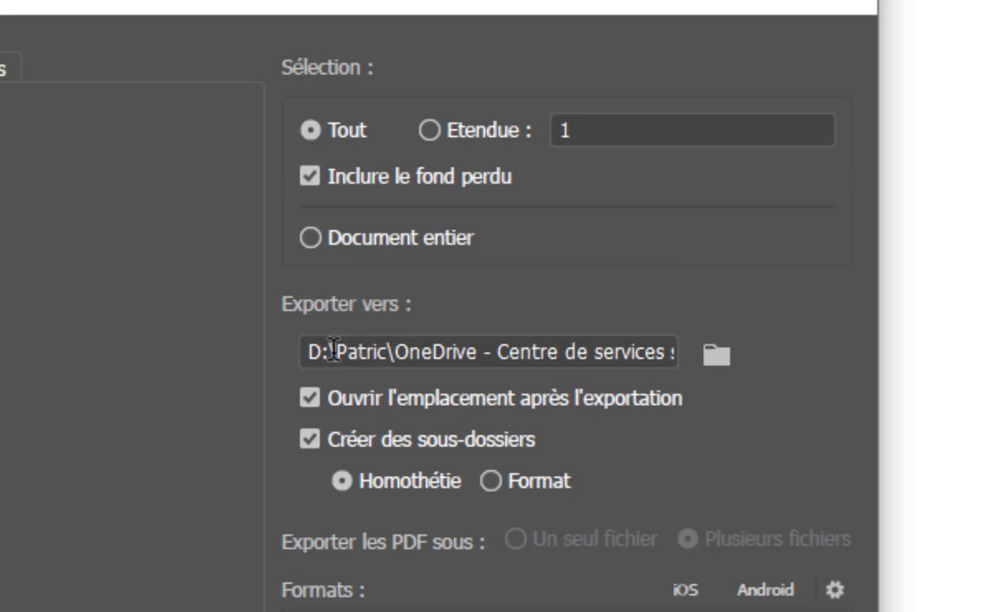
- Check that the export destination is the Partie 1 folder and turn off opening the location after export
{"action": "left_click", "coordinate": [716, 359]}
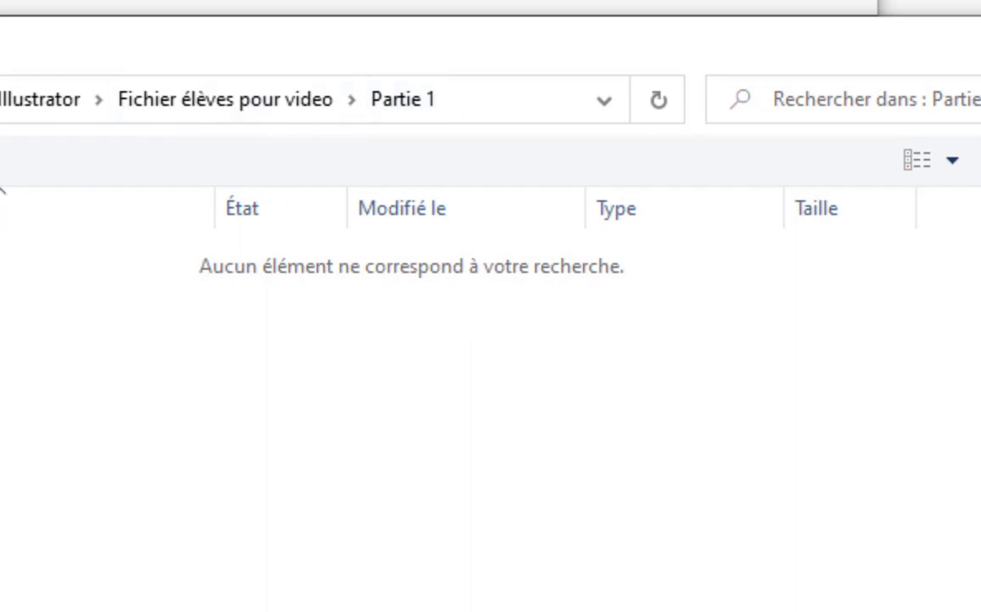
{"action": "key", "text": "Escape"}
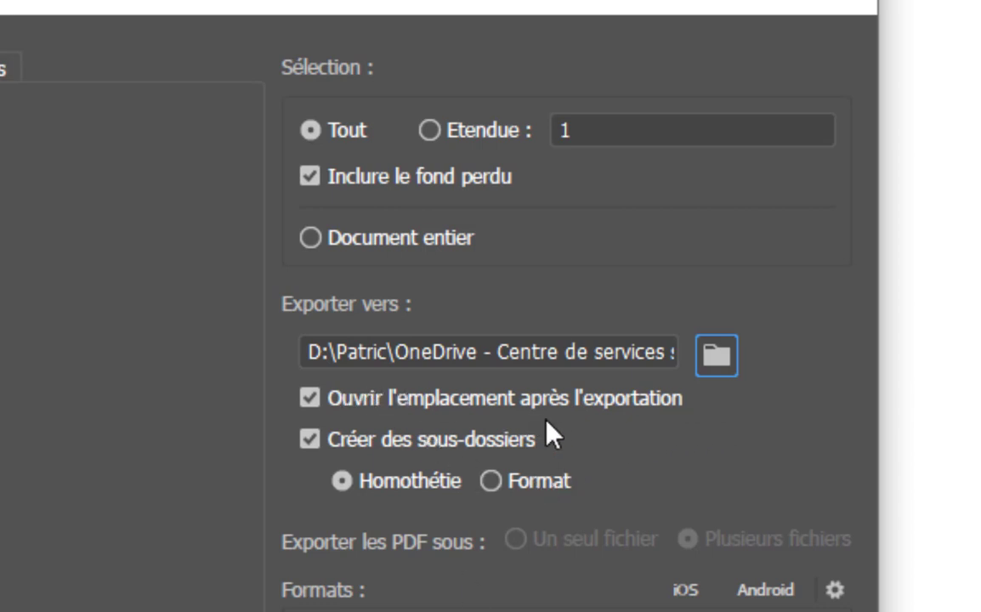
{"action": "left_click", "coordinate": [308, 397]}
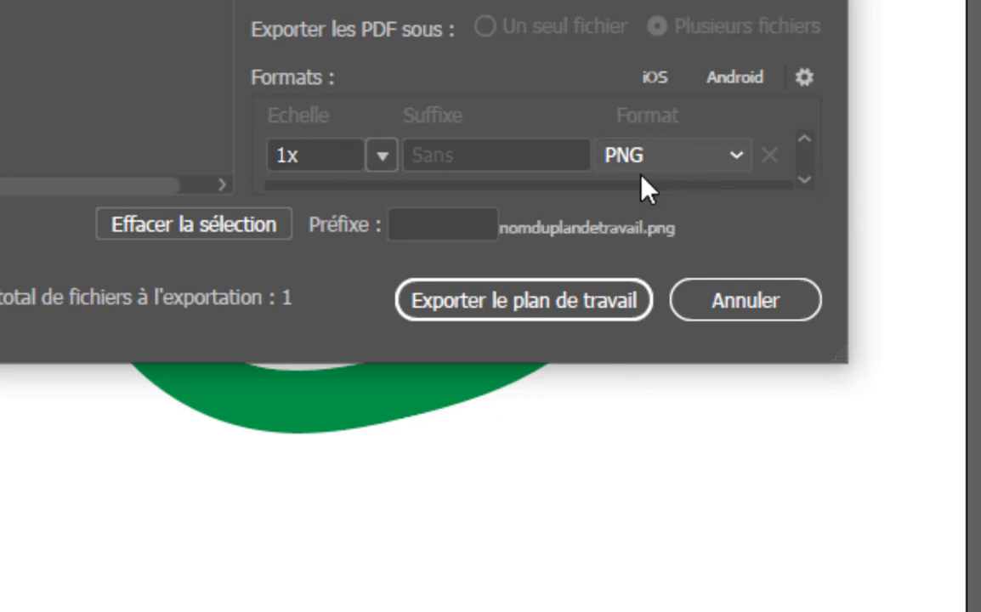
- Keep PNG as the format of the 1x export and enlarge the export dialog to reveal the whole scale list
{"action": "left_click", "coordinate": [699, 154]}
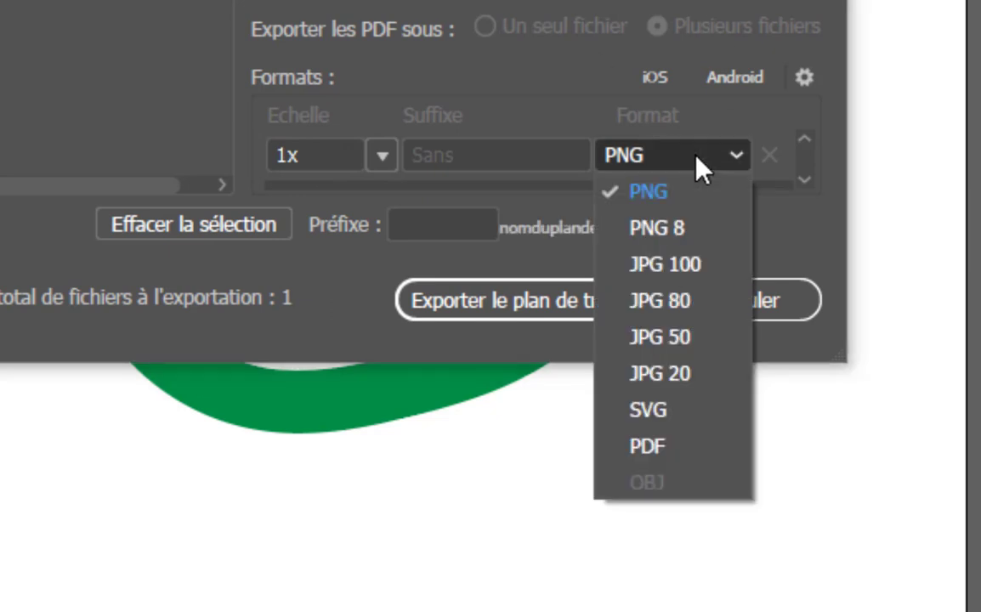
{"action": "left_click", "coordinate": [690, 204]}
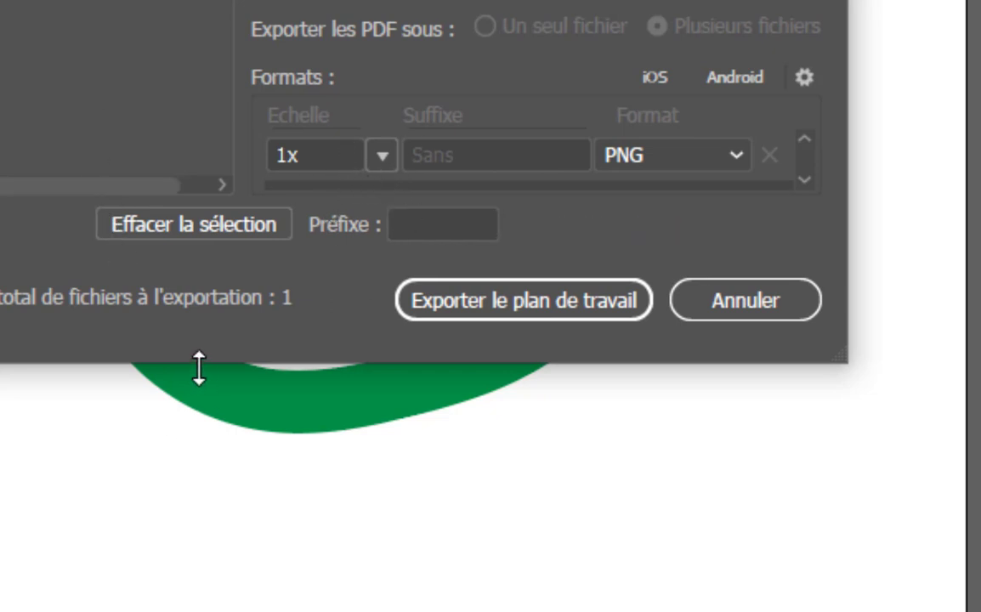
{"action": "left_click_drag", "start_coordinate": [198, 367], "coordinate": [214, 611]}
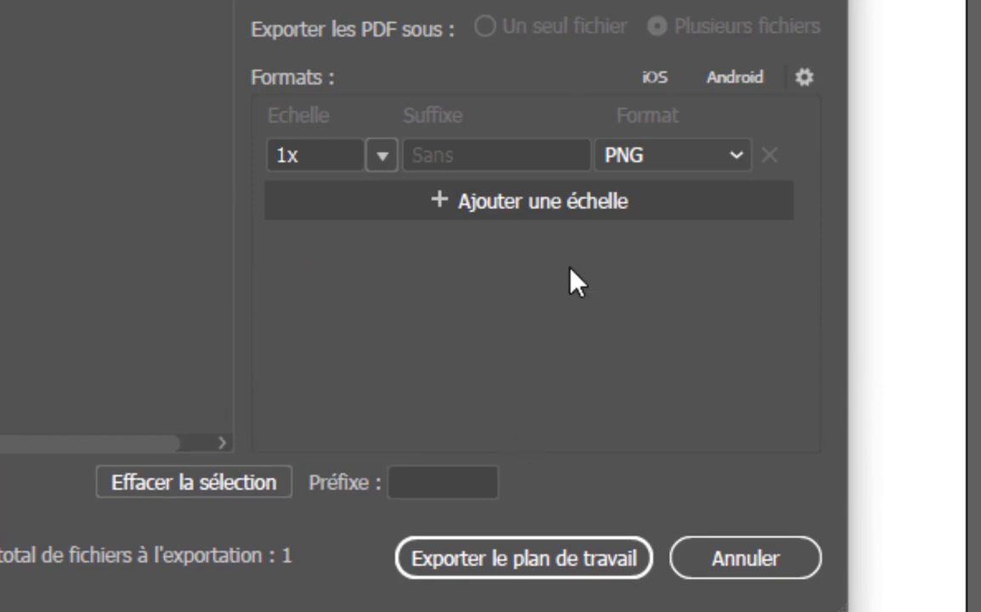
- Add a second export scale and set it to 1x in JPG 80 format
{"action": "left_click", "coordinate": [473, 208]}
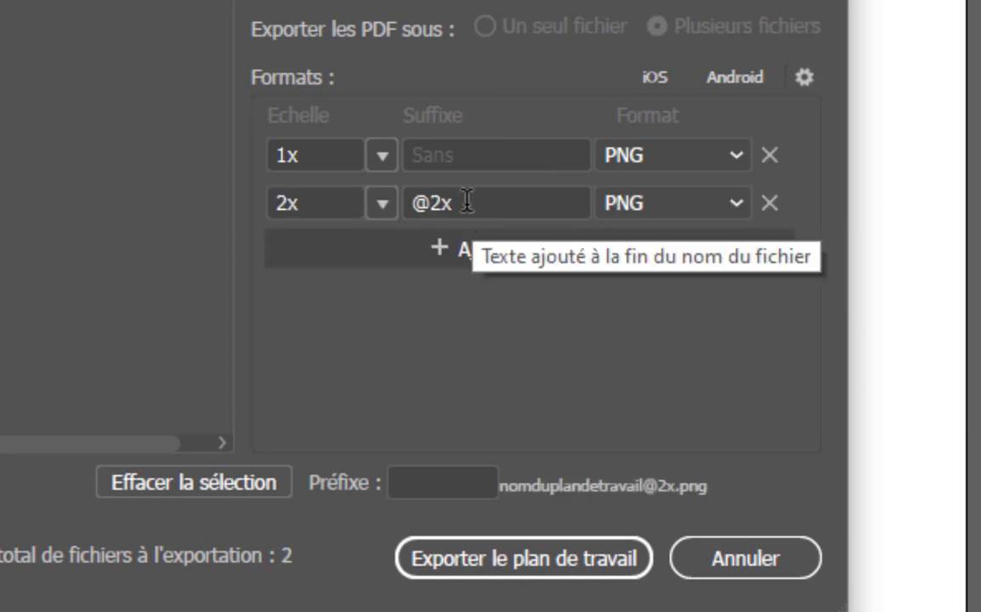
{"action": "left_click", "coordinate": [383, 204]}
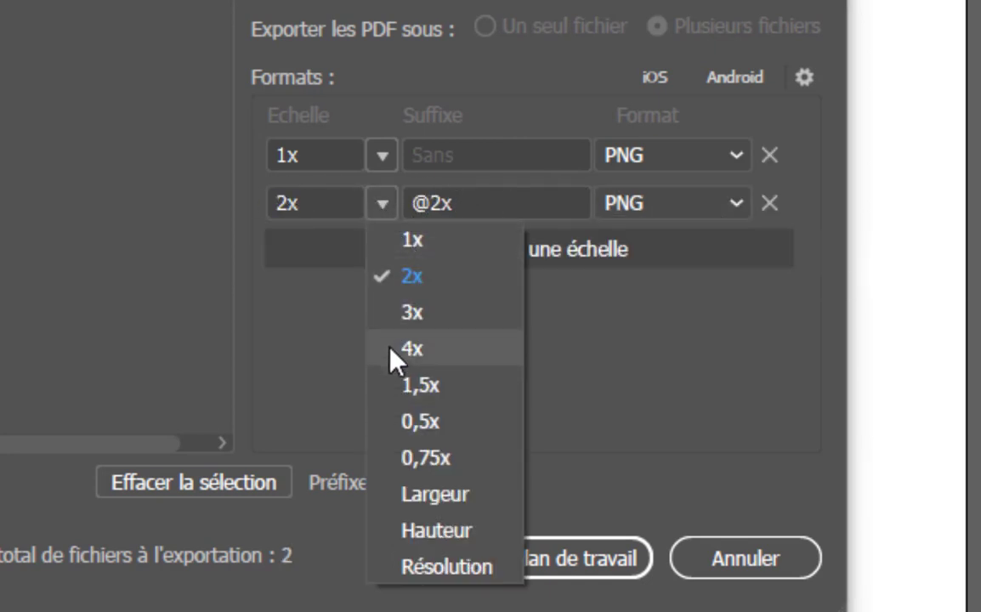
{"action": "left_click", "coordinate": [422, 241]}
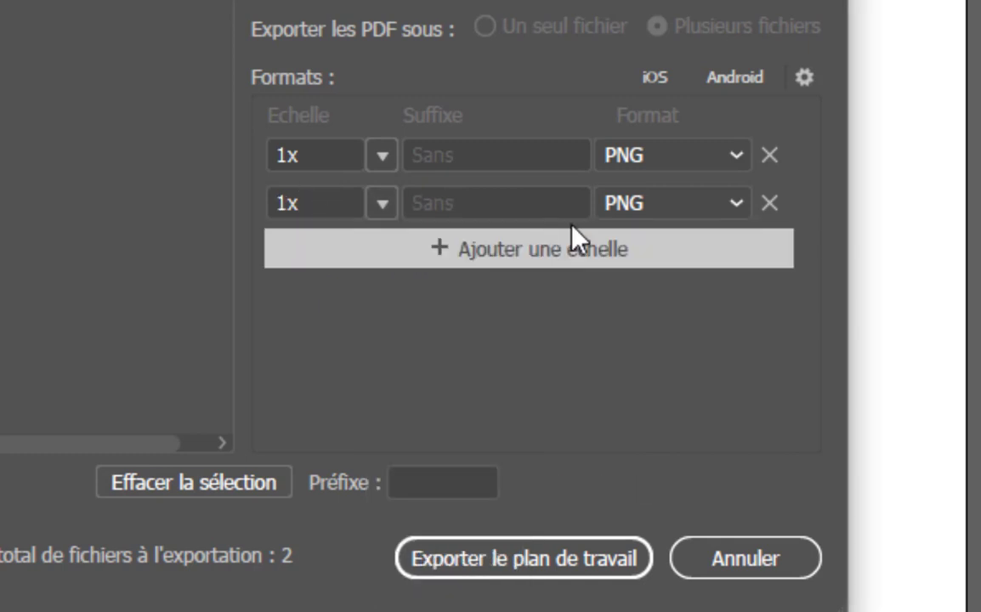
{"action": "left_click", "coordinate": [637, 206]}
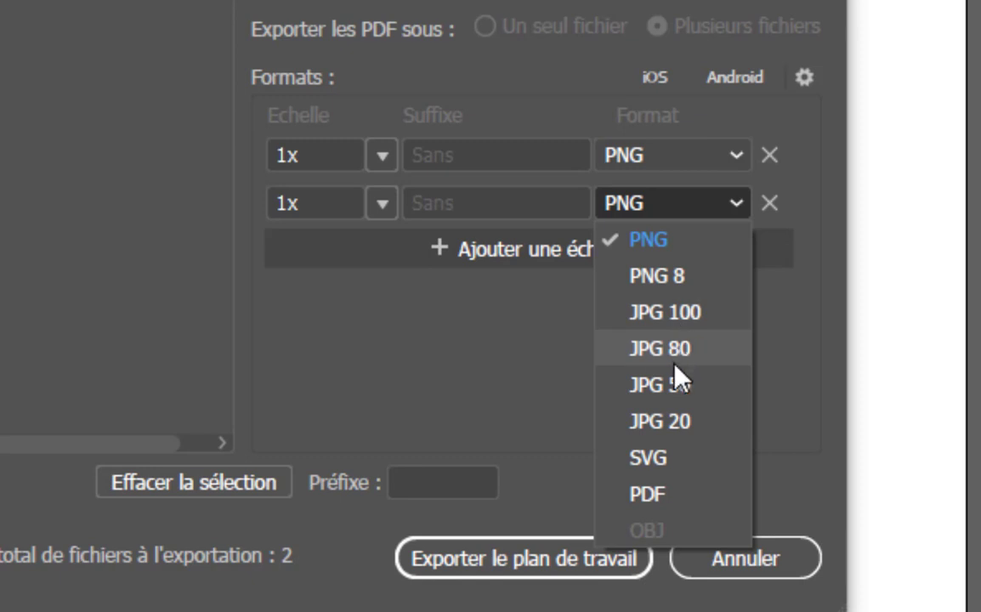
{"action": "left_click", "coordinate": [682, 348]}
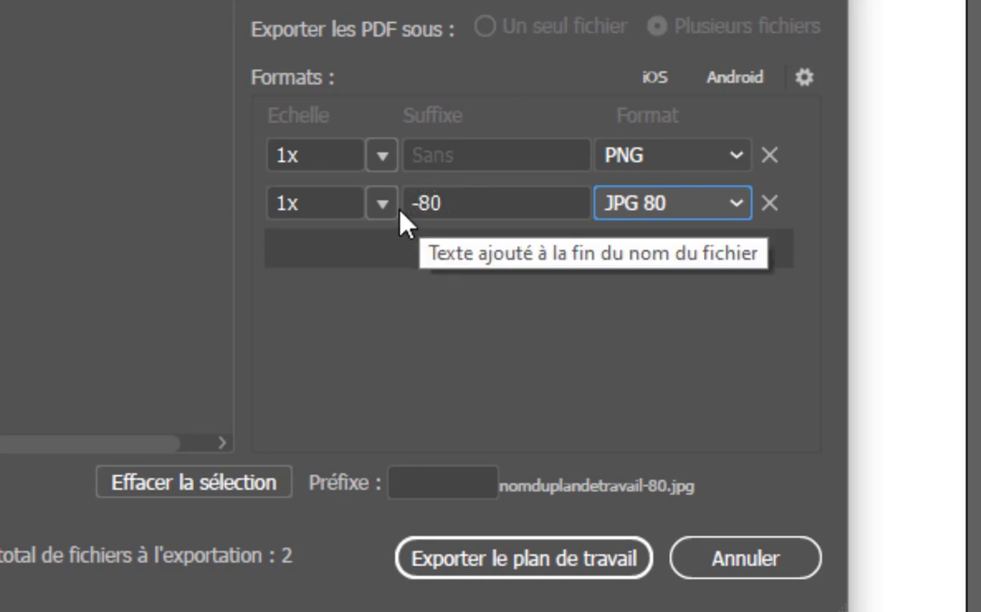
{"action": "left_click", "coordinate": [474, 207]}
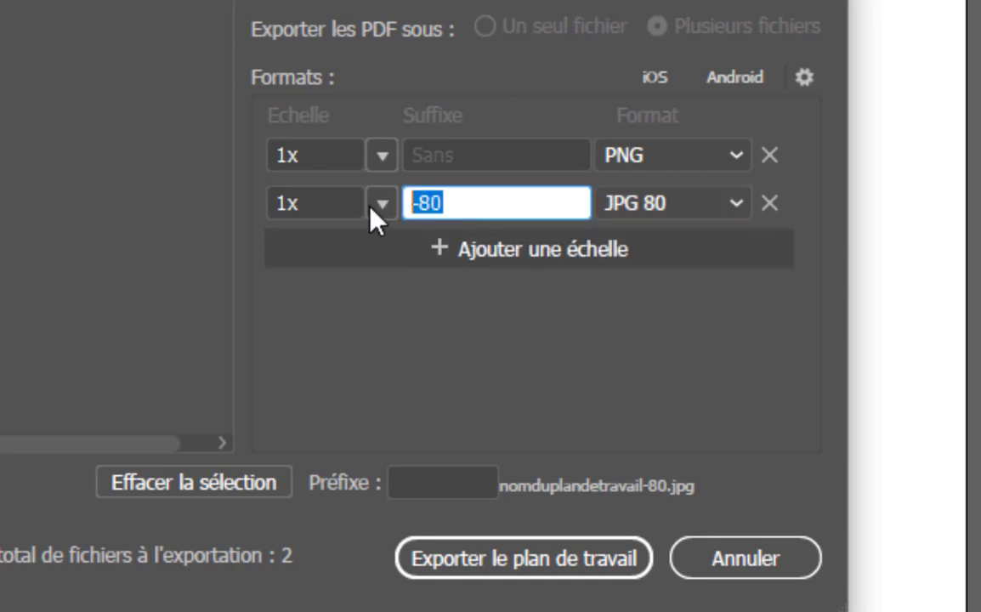
{"action": "left_click", "coordinate": [516, 337]}
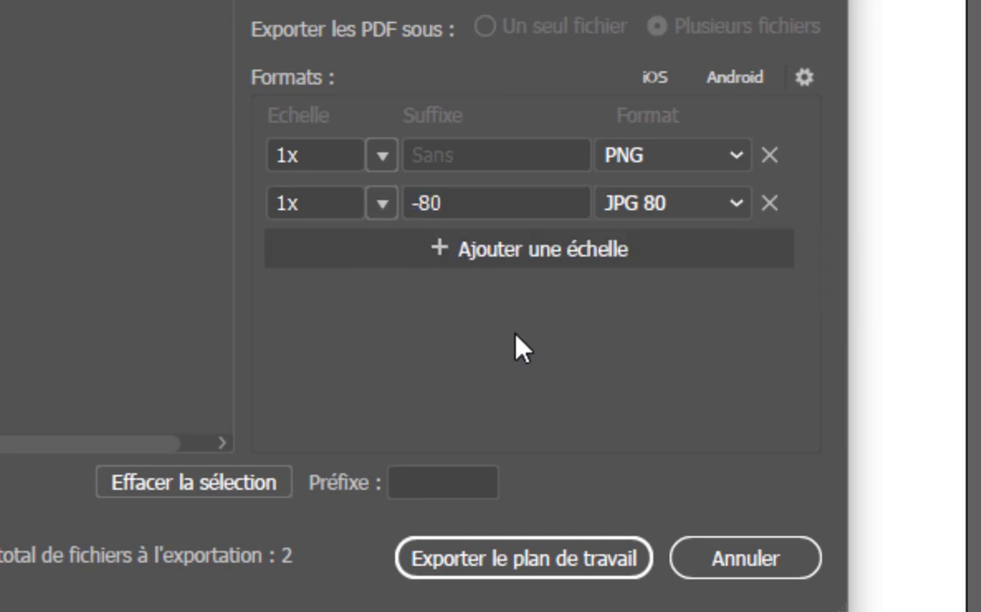
- Add a third export scale at 4x in PNG format and export the artboard
{"action": "left_click", "coordinate": [440, 250]}
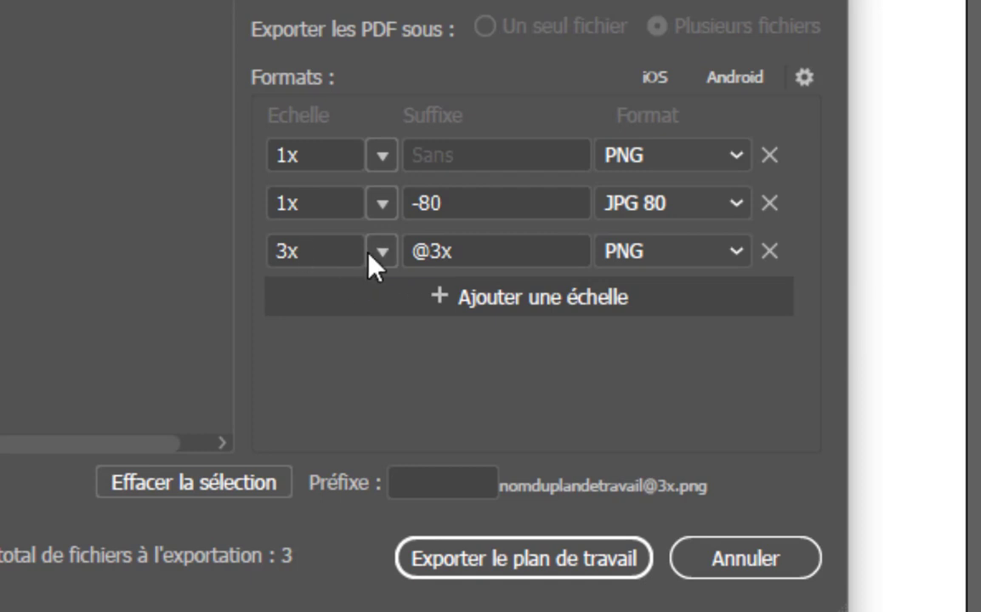
{"action": "left_click", "coordinate": [378, 252]}
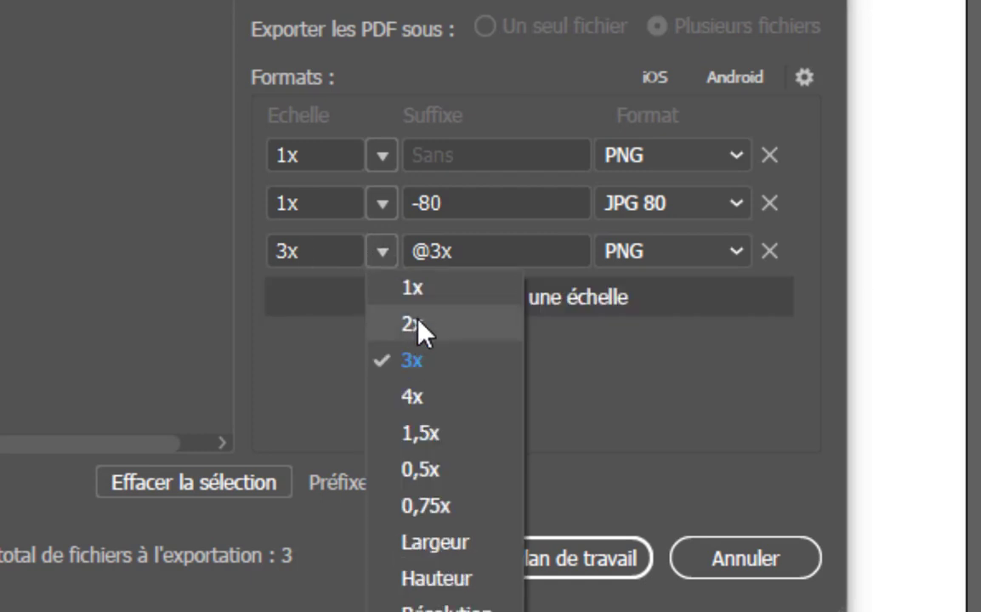
{"action": "left_click", "coordinate": [418, 398]}
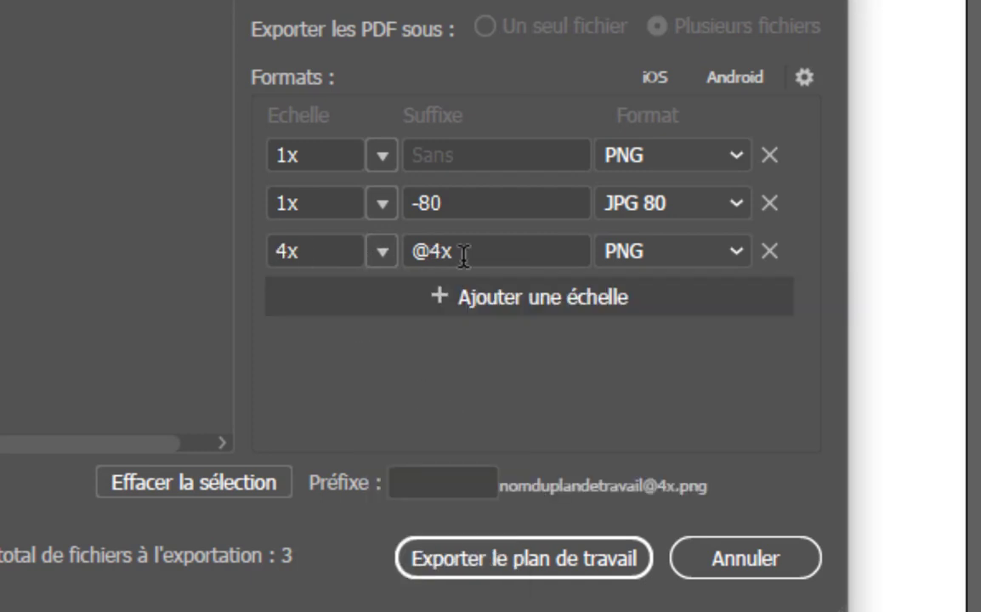
{"action": "left_click", "coordinate": [699, 264]}
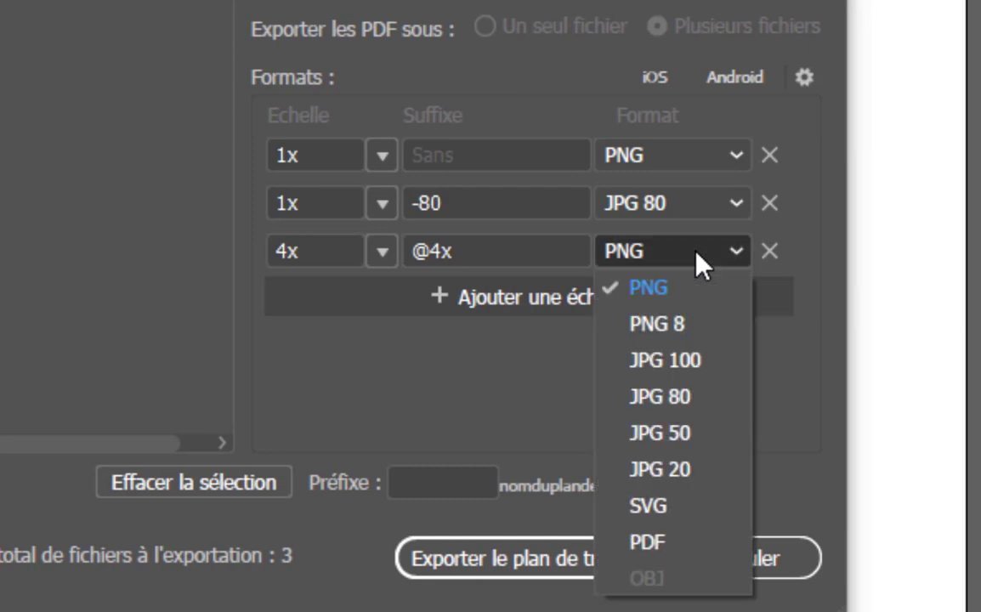
{"action": "left_click", "coordinate": [666, 293]}
{"action": "left_click", "coordinate": [487, 413]}
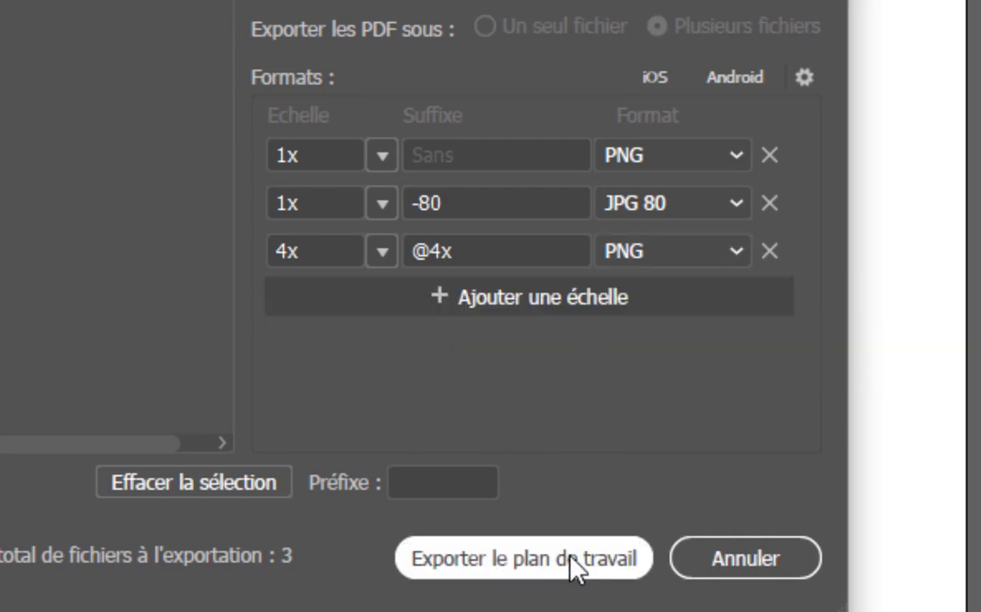
{"action": "left_click", "coordinate": [499, 557]}
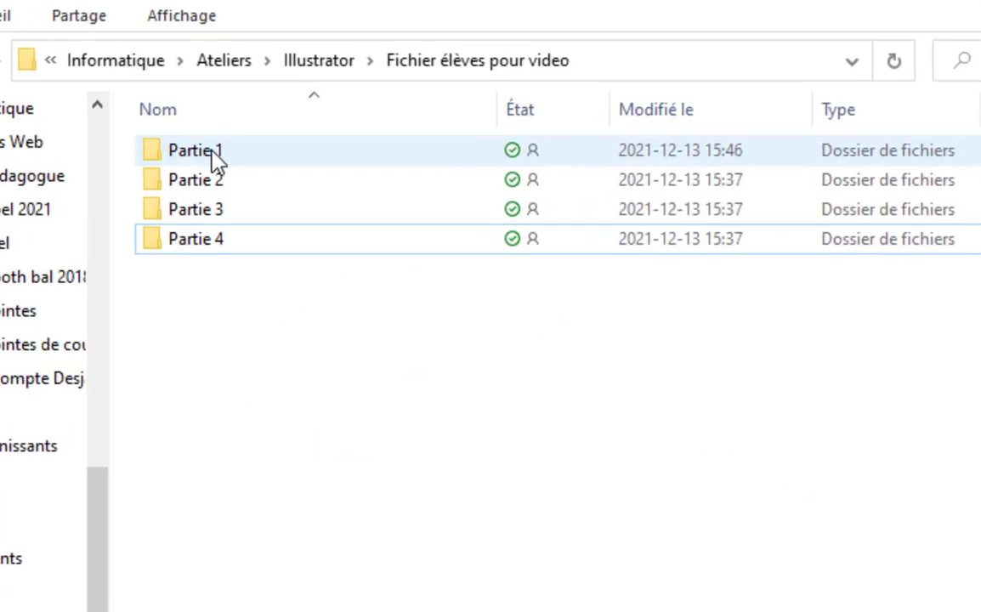
- In File Explorer, examine the exported PNG and JPG images in the 1x subfolder of Partie 1
{"action": "double_click", "coordinate": [215, 157]}
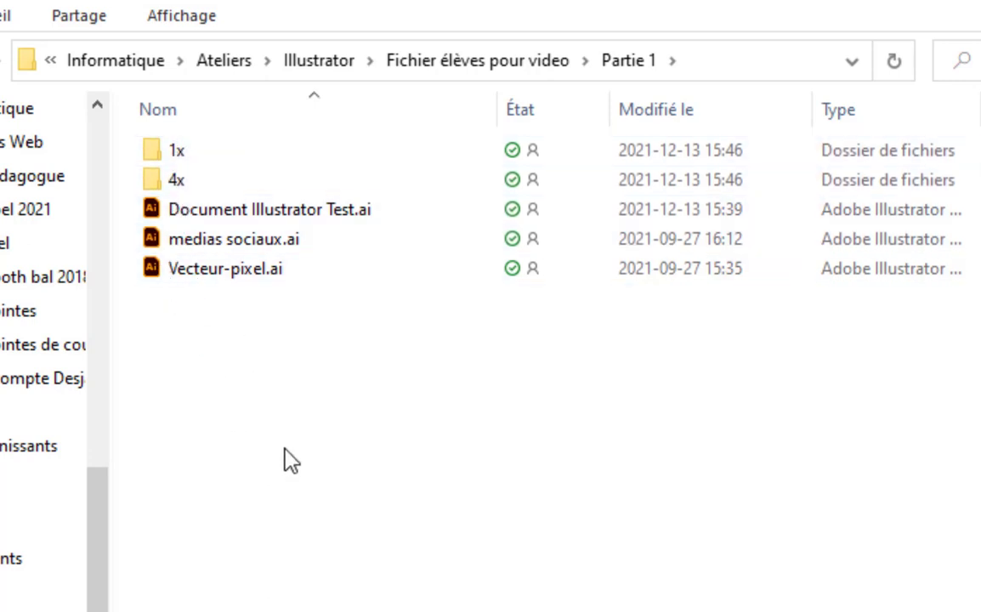
{"action": "mouse_move", "coordinate": [202, 161]}
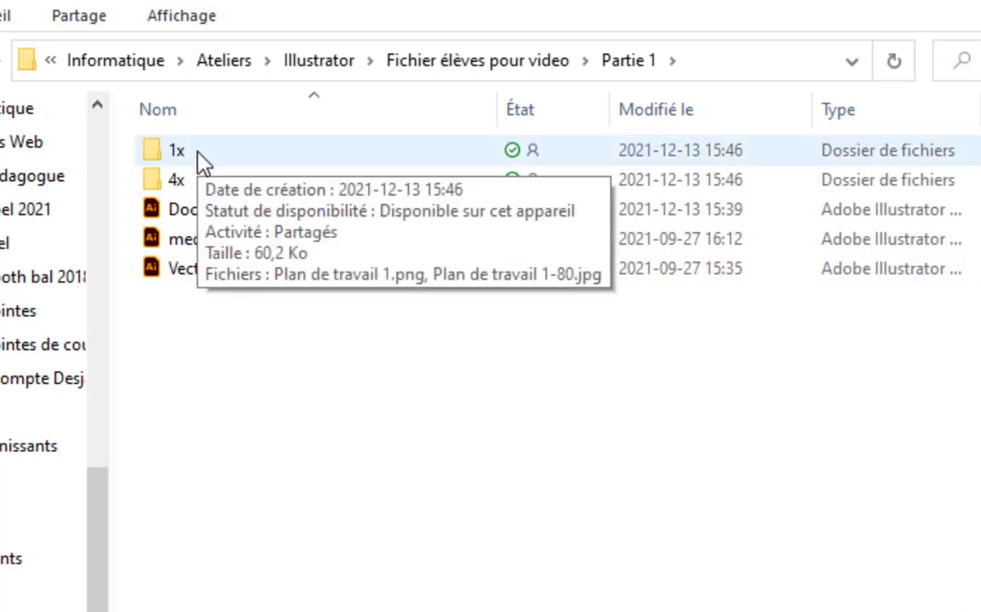
{"action": "double_click", "coordinate": [199, 155]}
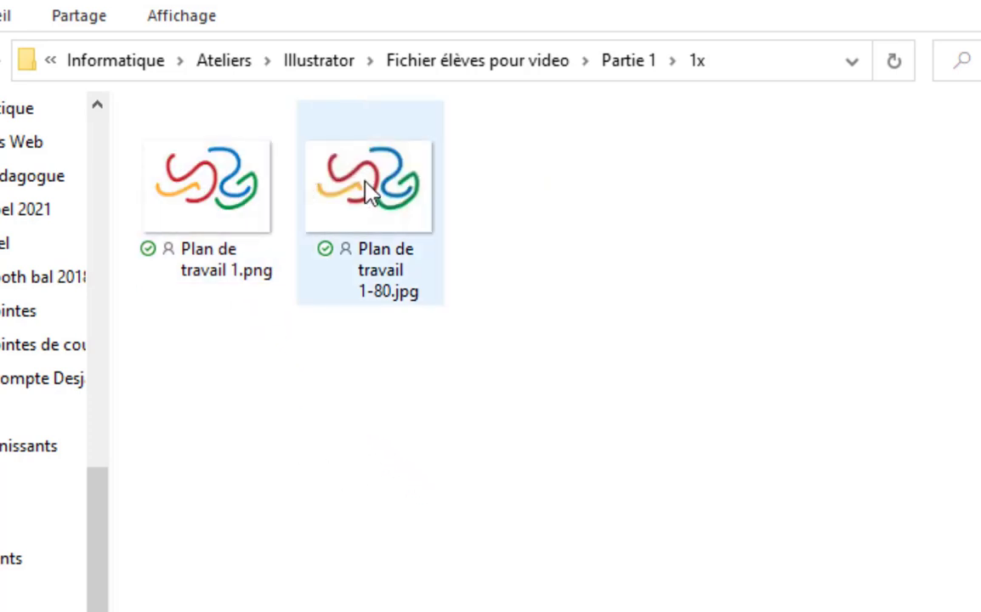
{"action": "left_click", "coordinate": [223, 178]}
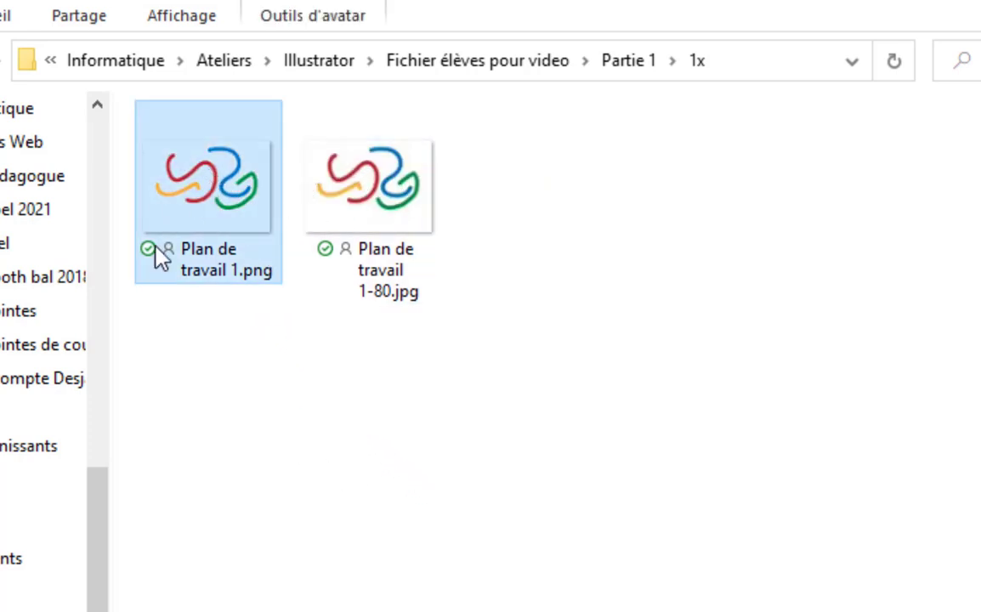
{"action": "left_click", "coordinate": [395, 180]}
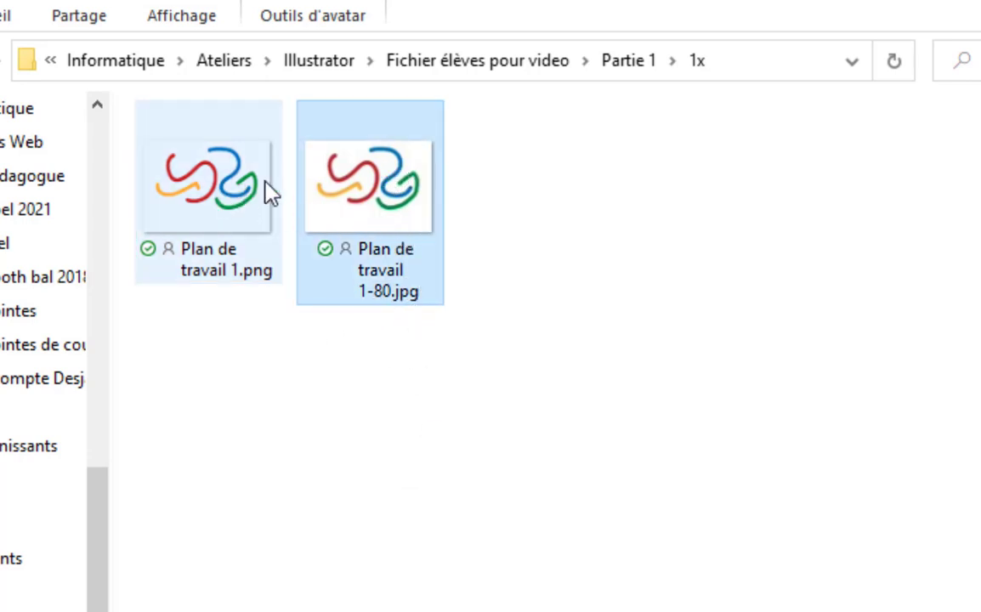
- Examine the exported PNG image and its dimensions in the 4x subfolder of Partie 1
{"action": "left_click", "coordinate": [635, 65]}
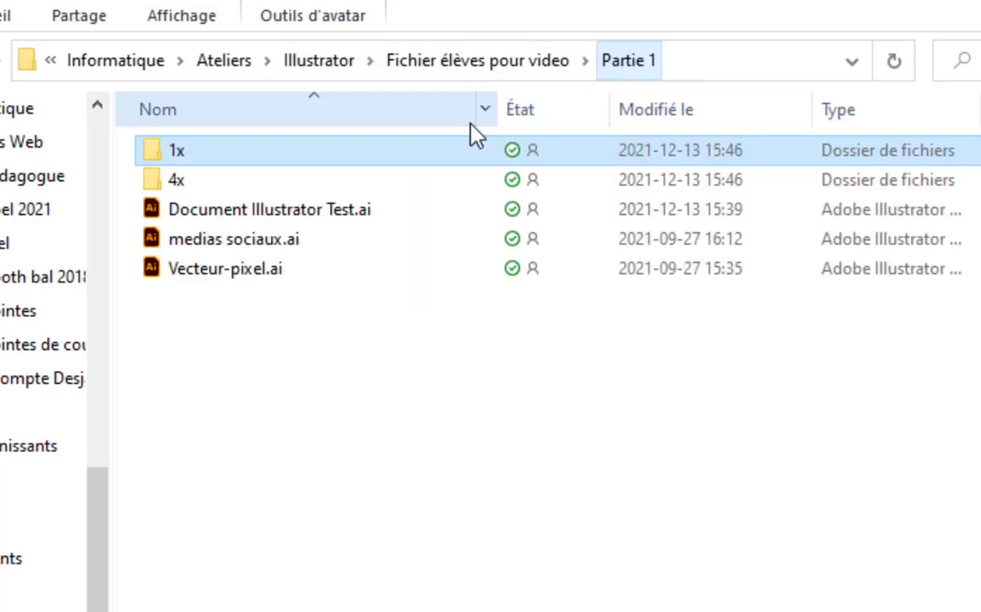
{"action": "double_click", "coordinate": [177, 180]}
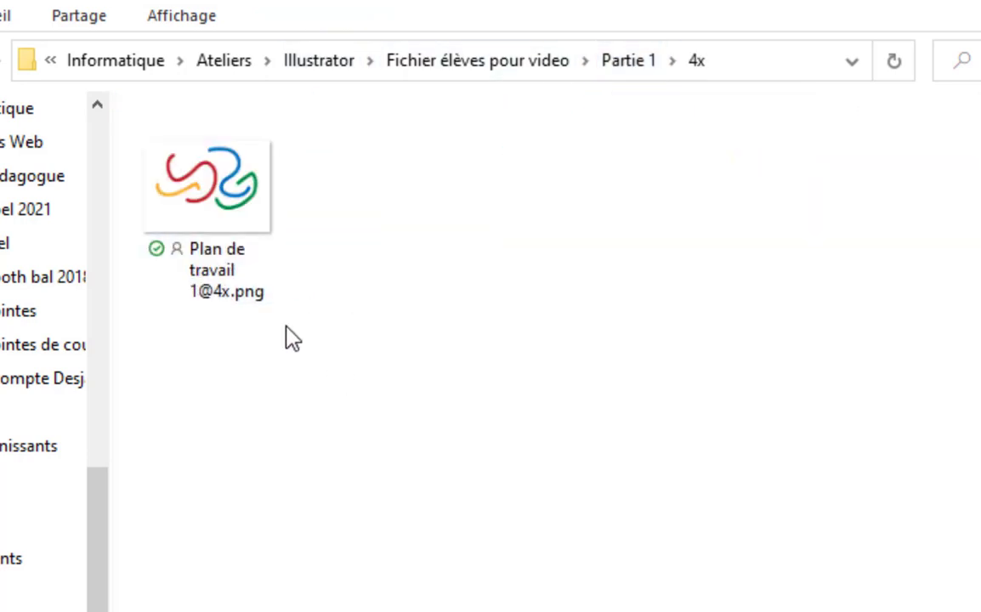
{"action": "mouse_move", "coordinate": [228, 200]}
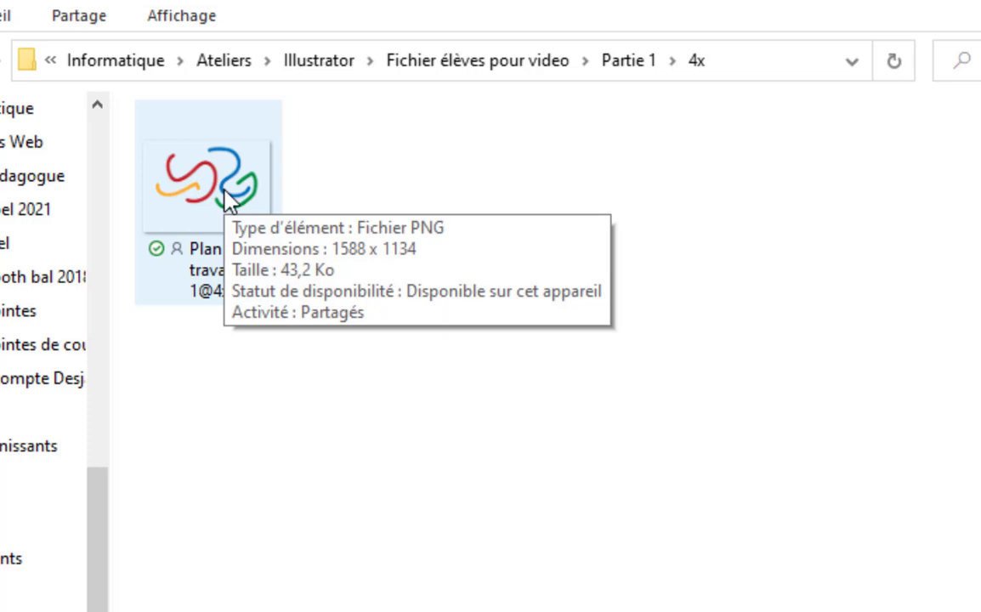
- Return to the 1x subfolder and open "Plan de travail 1.png" in Photos
{"action": "left_click", "coordinate": [639, 63]}
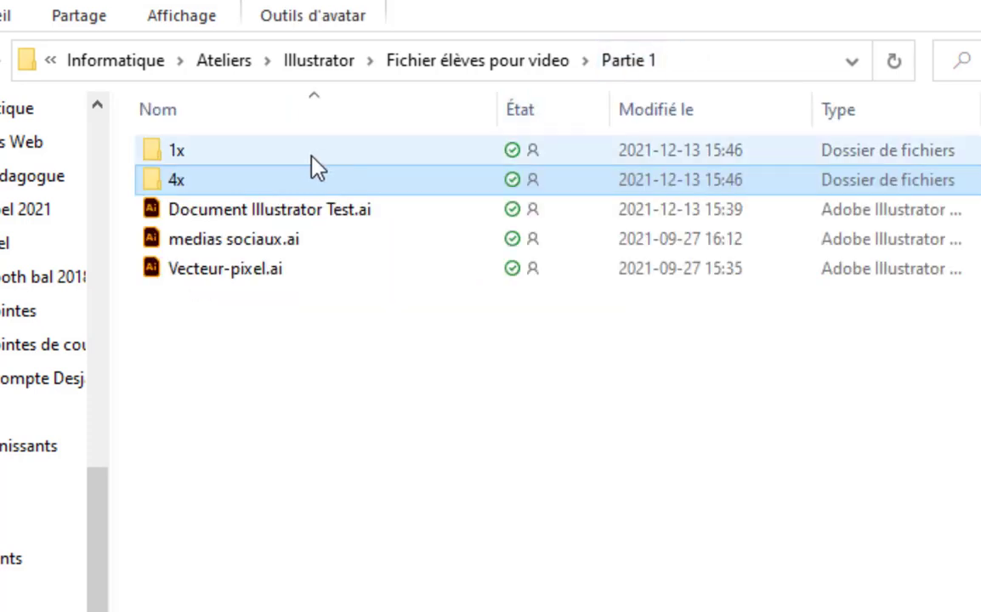
{"action": "double_click", "coordinate": [208, 161]}
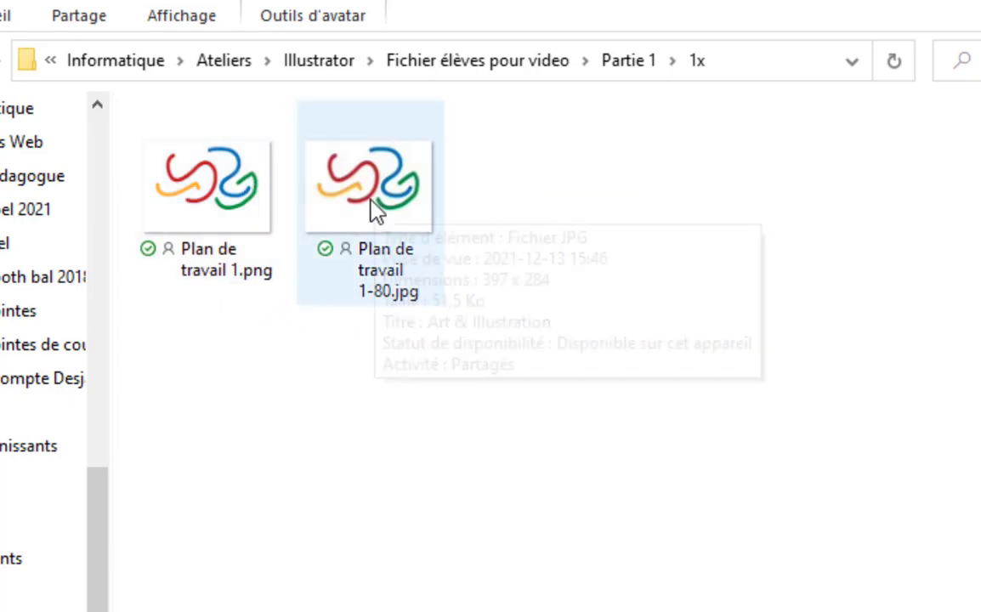
{"action": "double_click", "coordinate": [210, 193]}
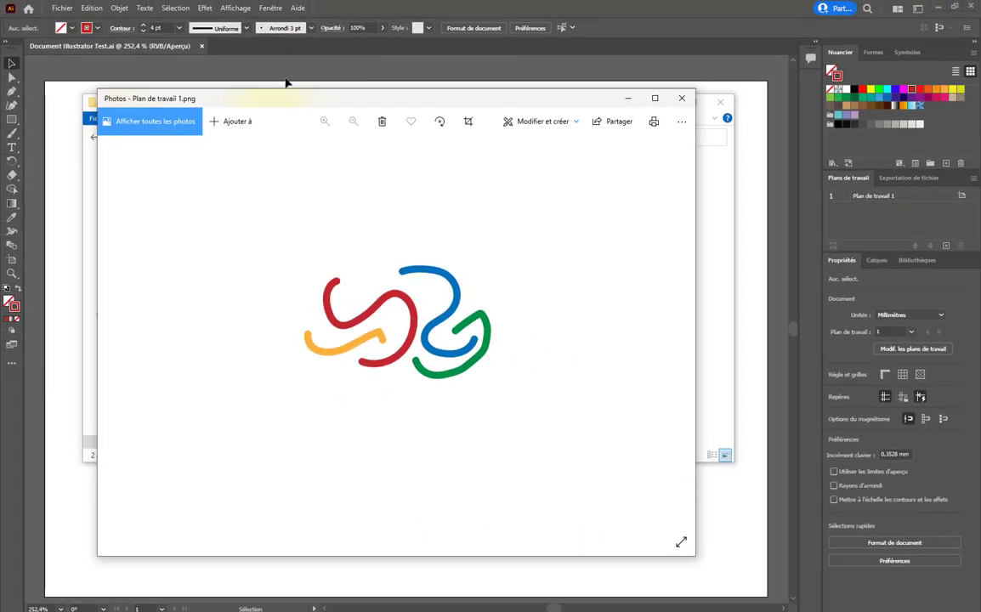
{"action": "left_click", "coordinate": [81, 186]}
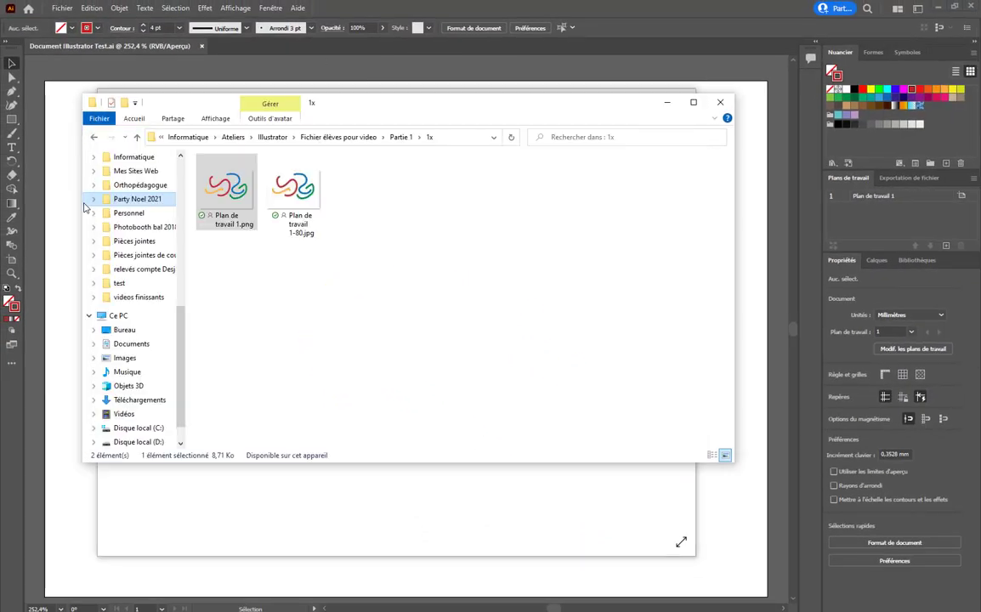
{"action": "left_click", "coordinate": [400, 137]}
{"action": "left_click", "coordinate": [216, 187]}
{"action": "double_click", "coordinate": [217, 187]}
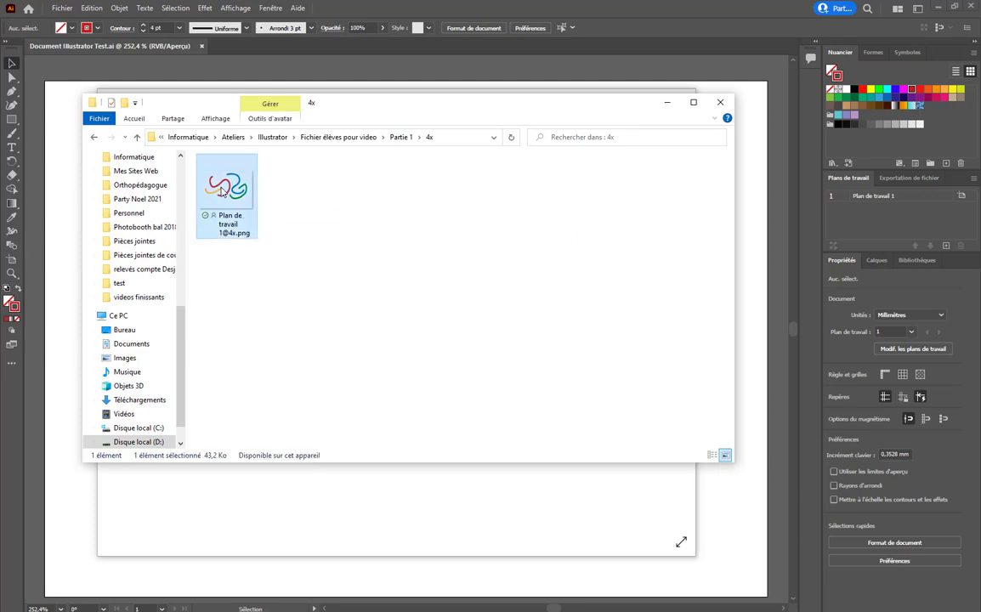
{"action": "double_click", "coordinate": [255, 195]}
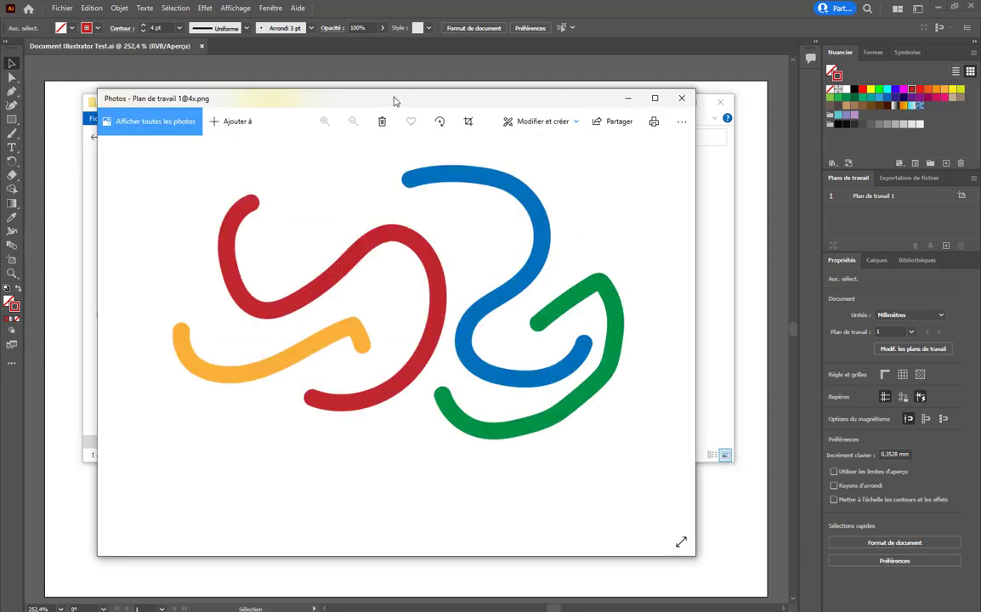
- Arrange the 1x and 4x PNG image windows side by side to compare their sizes, and close both images
{"action": "left_click_drag", "start_coordinate": [393, 101], "coordinate": [471, 106]}
{"action": "left_click", "coordinate": [164, 103]}
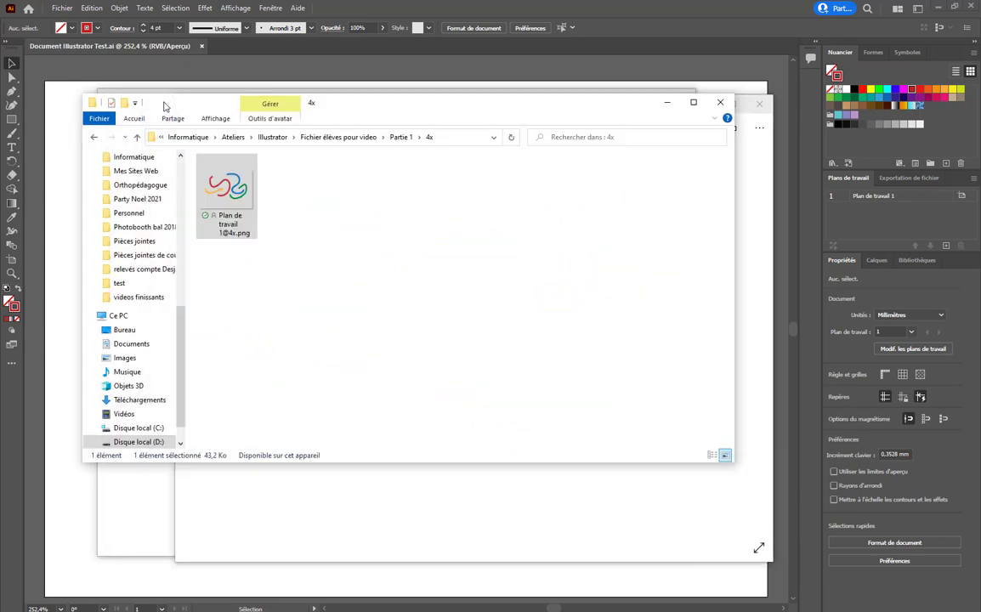
{"action": "left_click", "coordinate": [664, 102]}
{"action": "left_click_drag", "start_coordinate": [347, 104], "coordinate": [416, 99]}
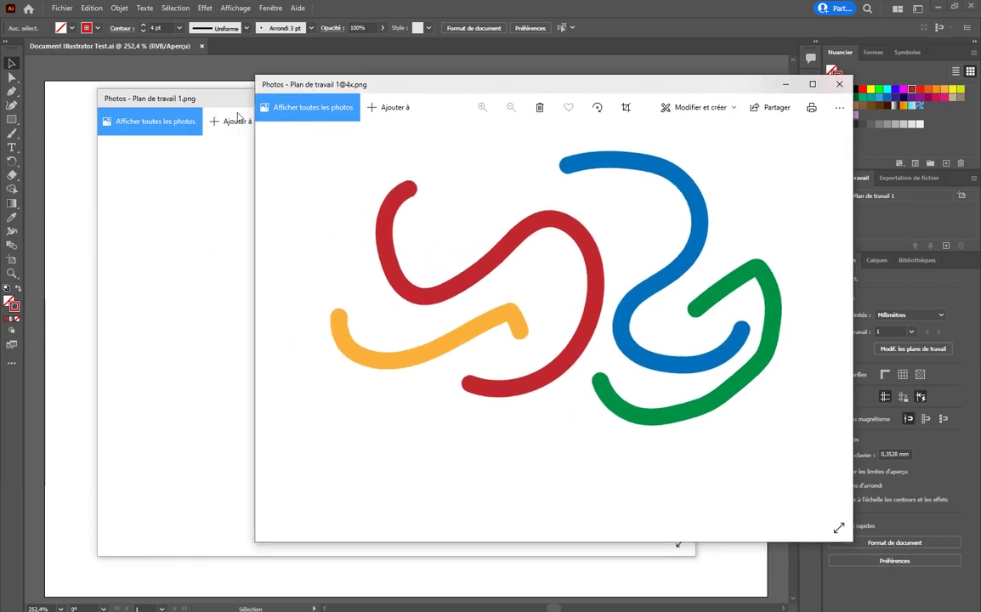
{"action": "left_click", "coordinate": [228, 103]}
{"action": "left_click_drag", "start_coordinate": [228, 103], "coordinate": [178, 87]}
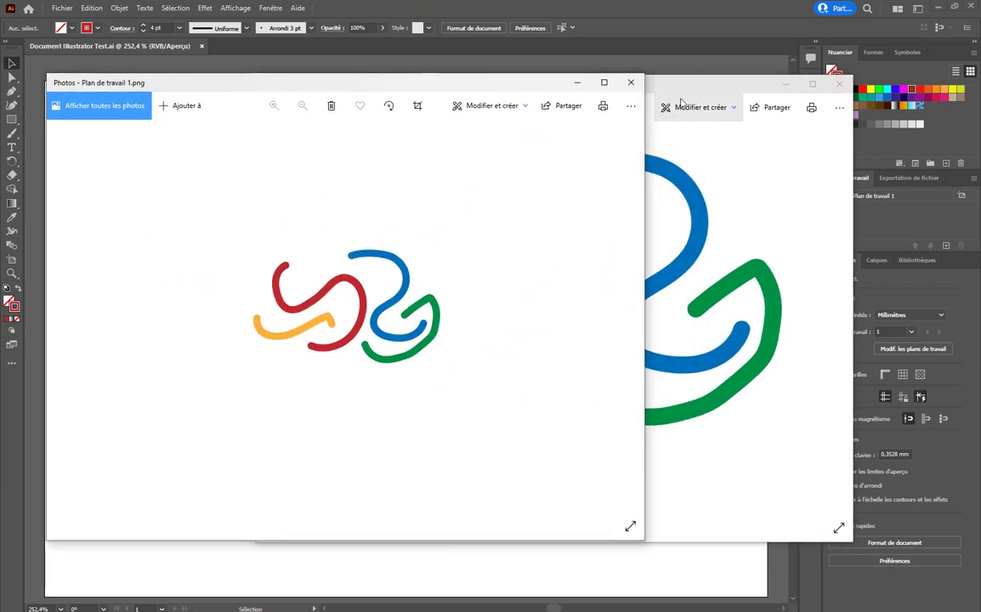
{"action": "left_click_drag", "start_coordinate": [668, 88], "coordinate": [734, 84]}
{"action": "left_click_drag", "start_coordinate": [291, 86], "coordinate": [162, 79]}
{"action": "left_click_drag", "start_coordinate": [574, 82], "coordinate": [566, 86]}
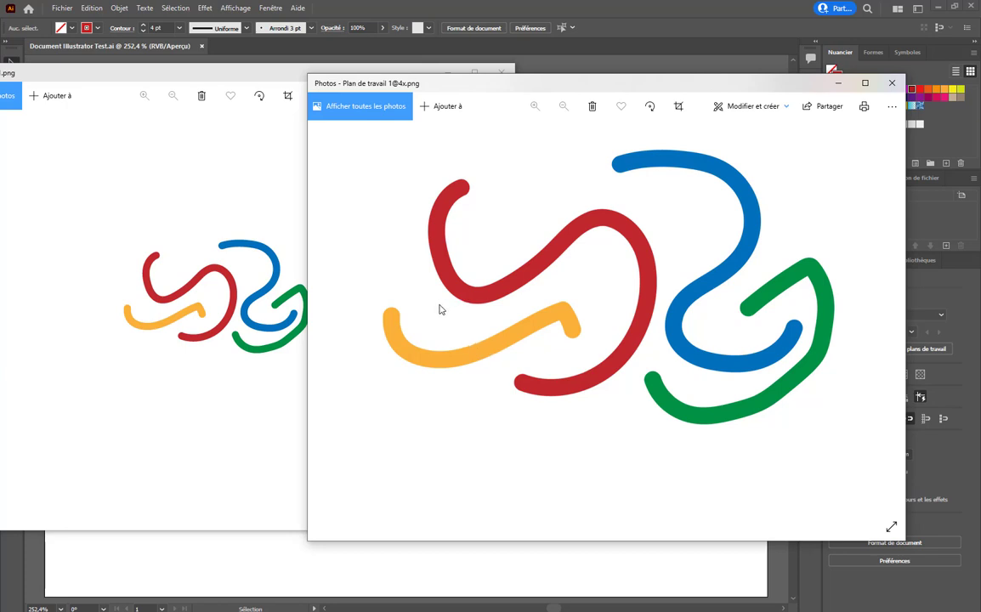
{"action": "left_click", "coordinate": [892, 82]}
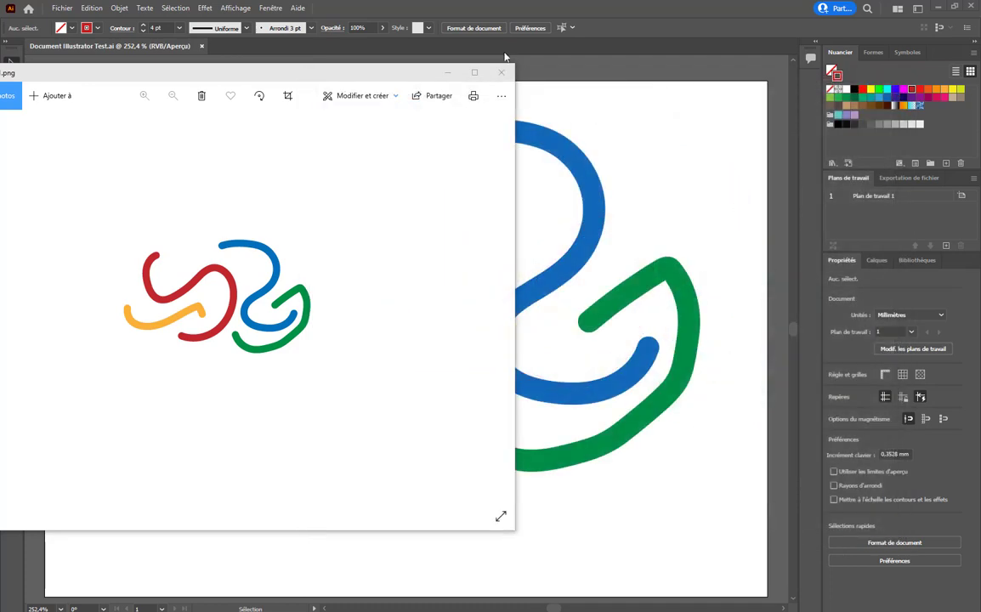
{"action": "left_click", "coordinate": [502, 74]}
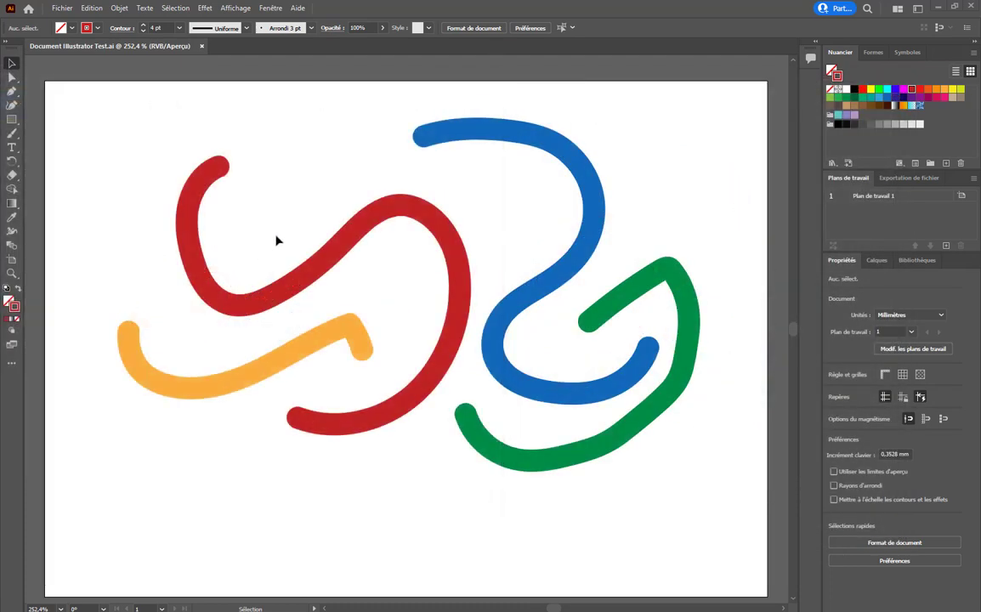
- In Illustrator's Export for Screens settings, add a fourth export entry and set its format to SVG
{"action": "left_click", "coordinate": [61, 9]}
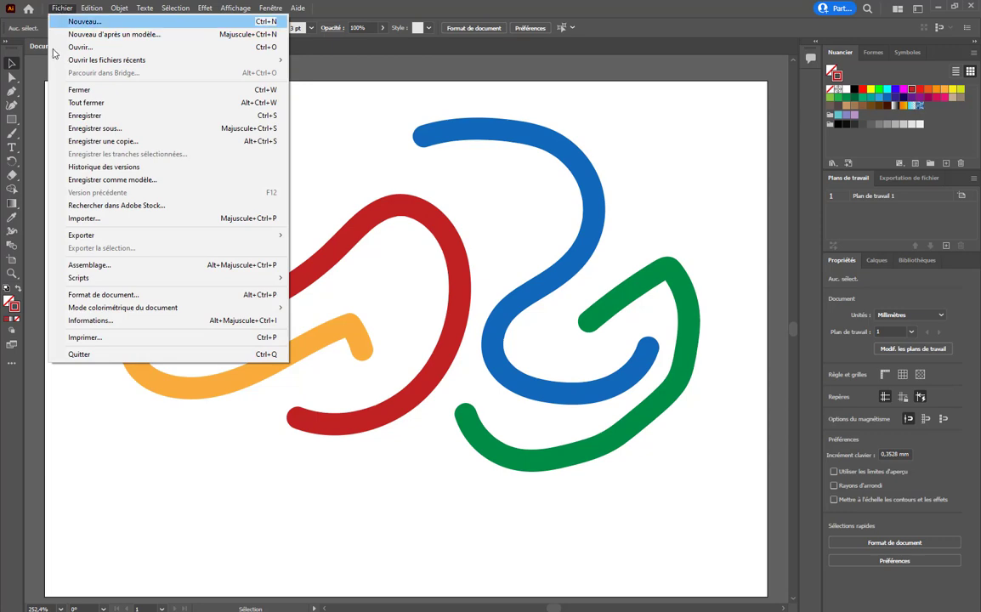
{"action": "mouse_move", "coordinate": [132, 233]}
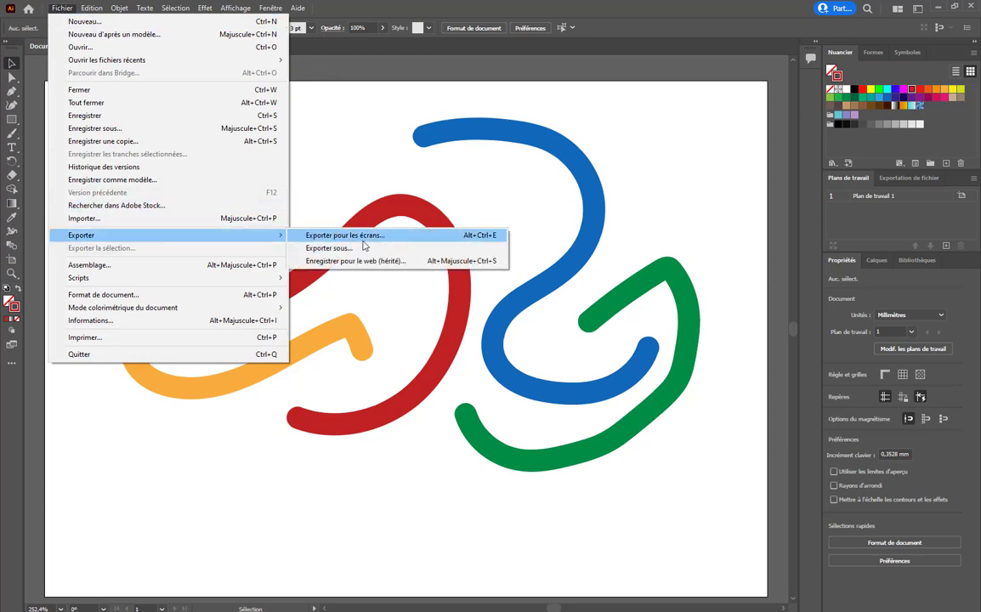
{"action": "left_click", "coordinate": [327, 238]}
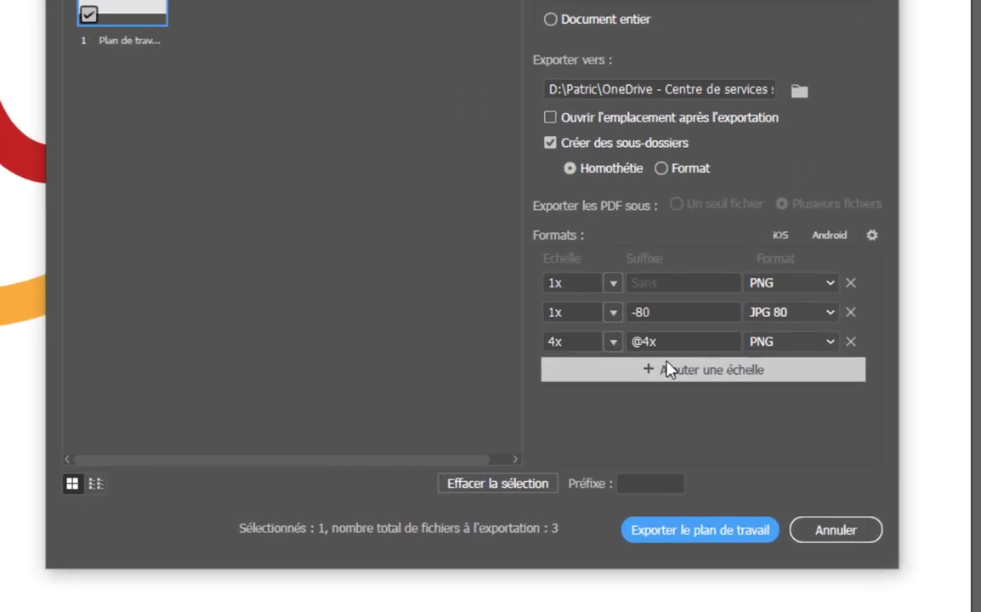
{"action": "left_click", "coordinate": [595, 420]}
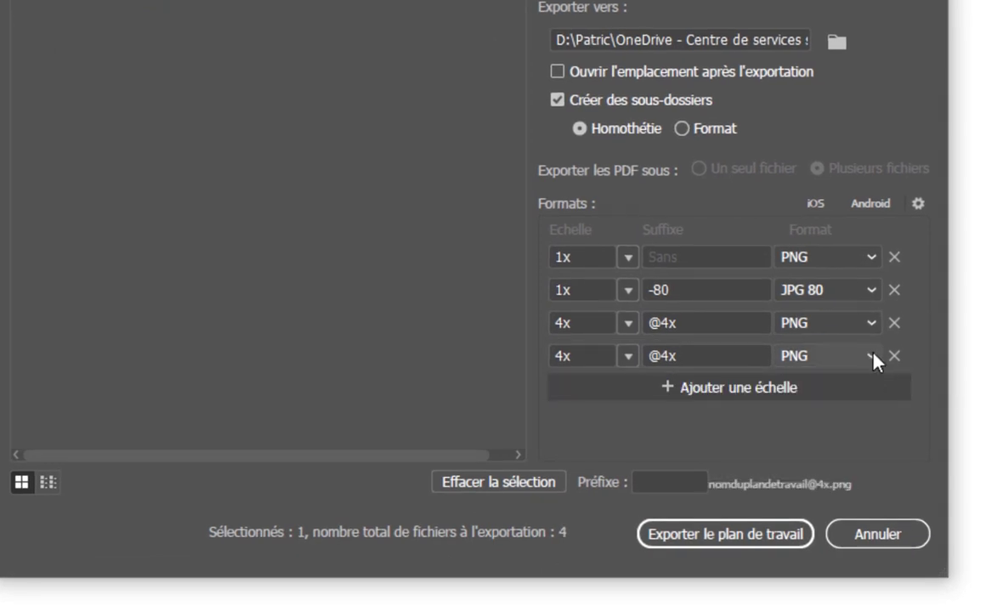
{"action": "left_click", "coordinate": [816, 357]}
{"action": "left_click", "coordinate": [829, 531]}
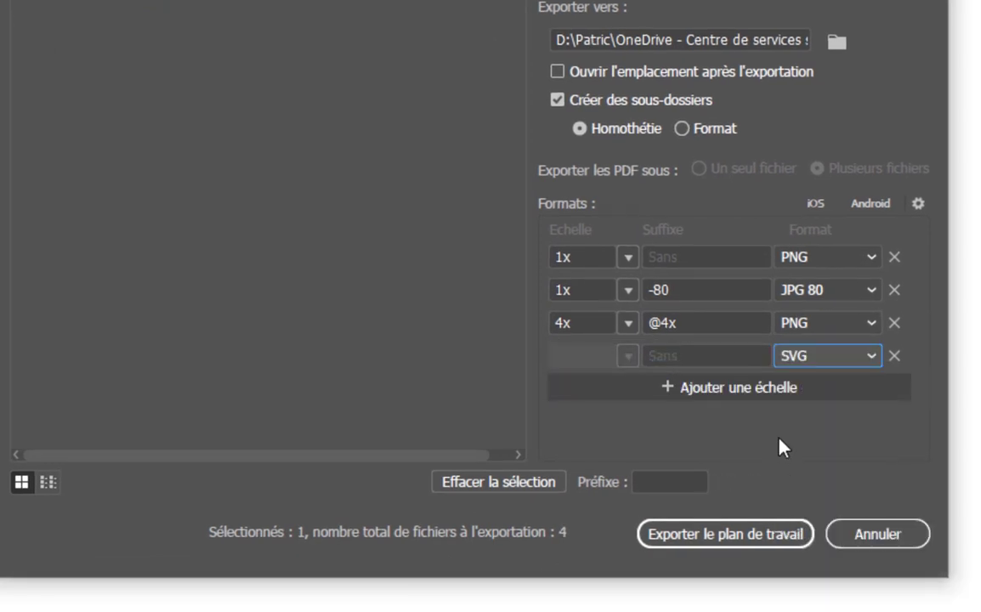
- Remove the 1x PNG, 1x JPG 80 and 4x PNG entries from the export formats, keeping only SVG
{"action": "left_click", "coordinate": [894, 257]}
{"action": "left_click", "coordinate": [895, 256]}
{"action": "left_click", "coordinate": [895, 257]}
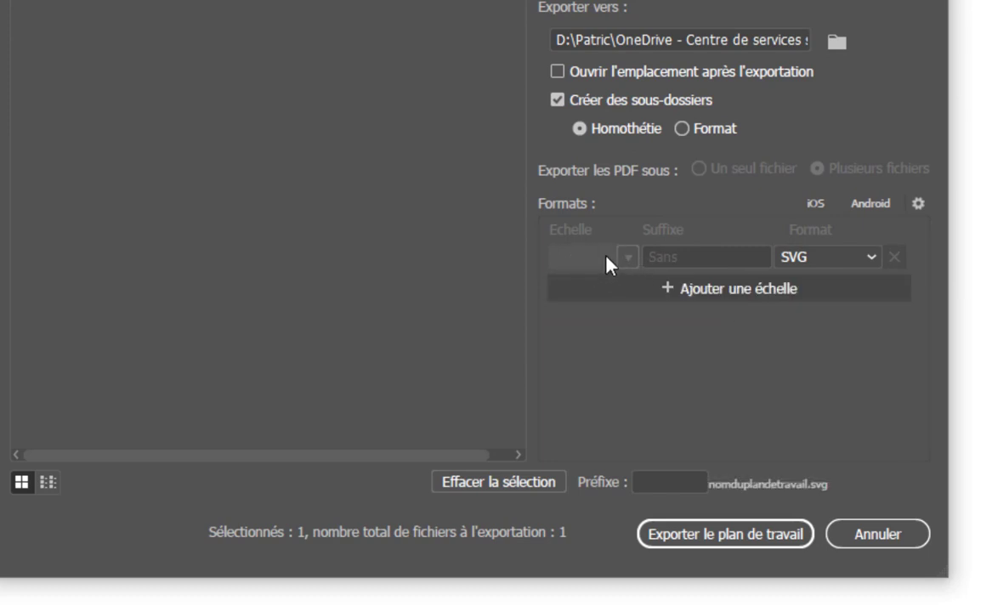
{"action": "left_click", "coordinate": [655, 288]}
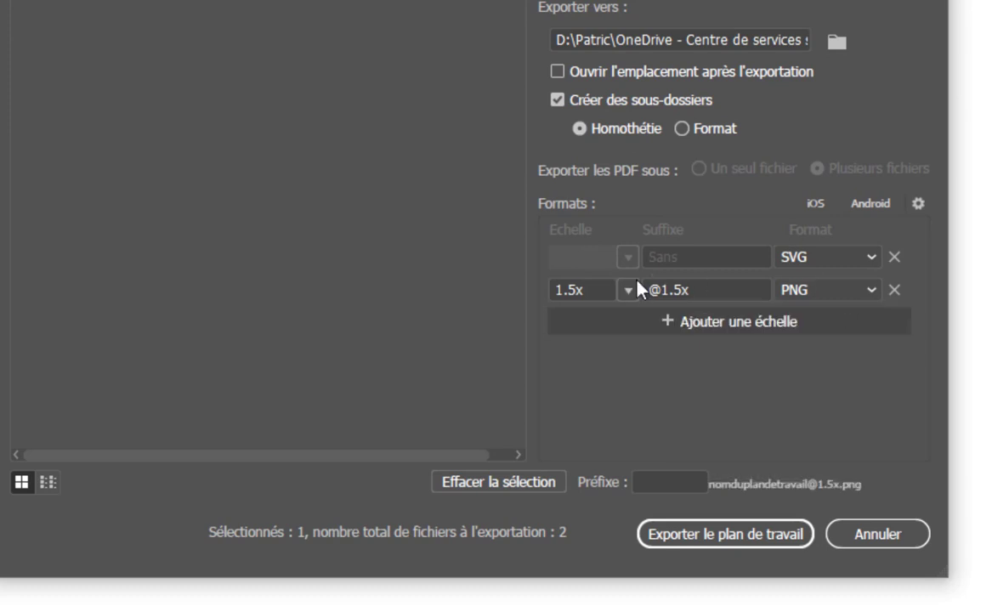
{"action": "left_click", "coordinate": [627, 294]}
{"action": "left_click", "coordinate": [642, 315]}
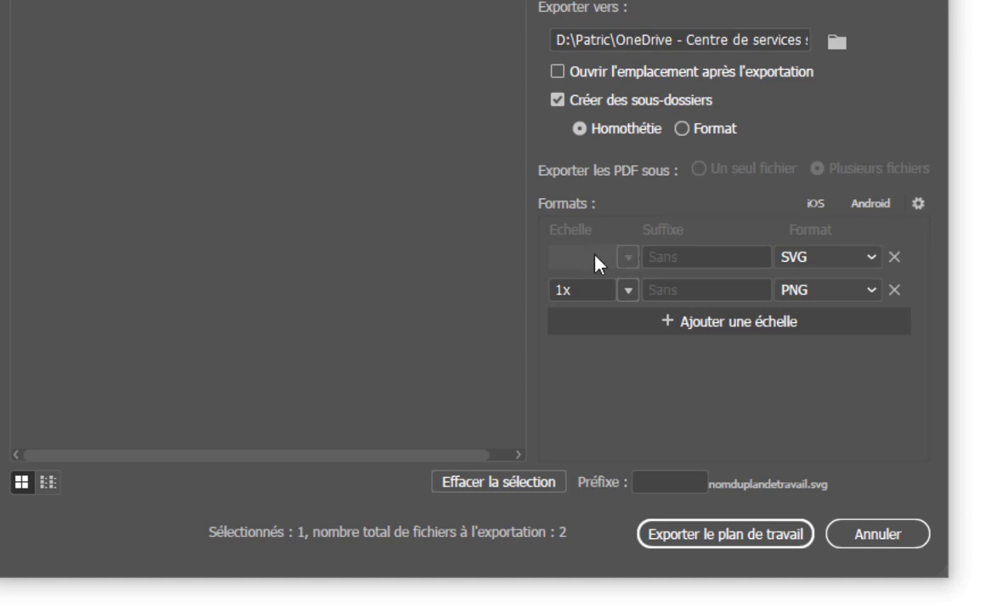
{"action": "left_click", "coordinate": [893, 290]}
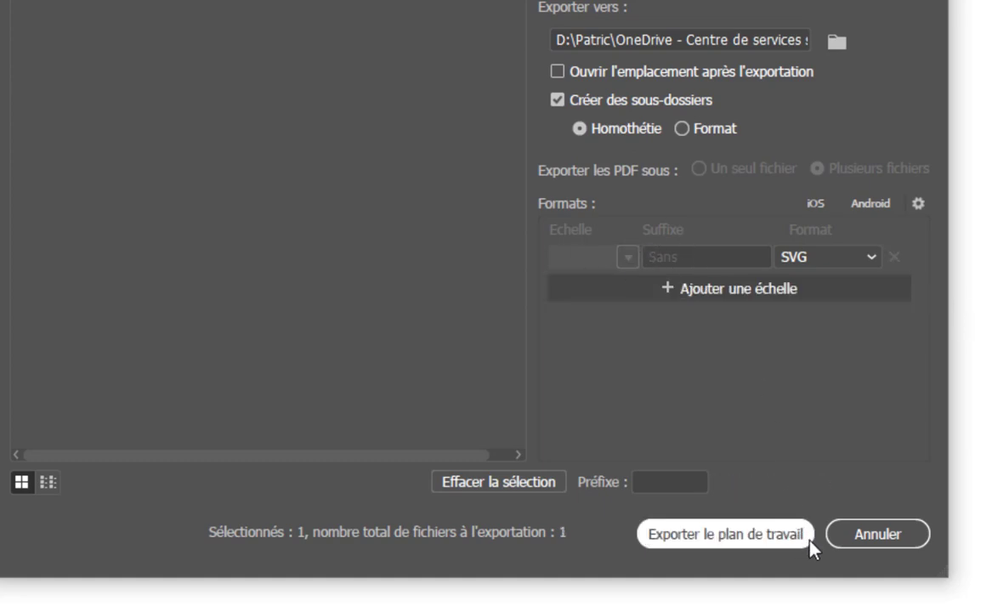
- Export the artboard as SVG and open the SVG subfolder of Partie 1 in File Explorer
{"action": "left_click", "coordinate": [740, 547]}
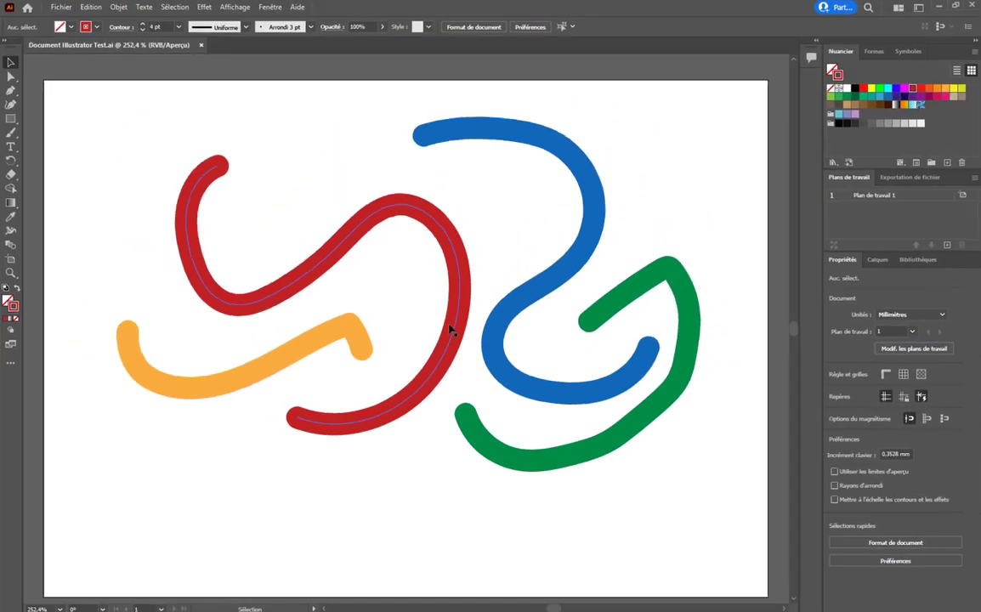
{"action": "left_click", "coordinate": [261, 117]}
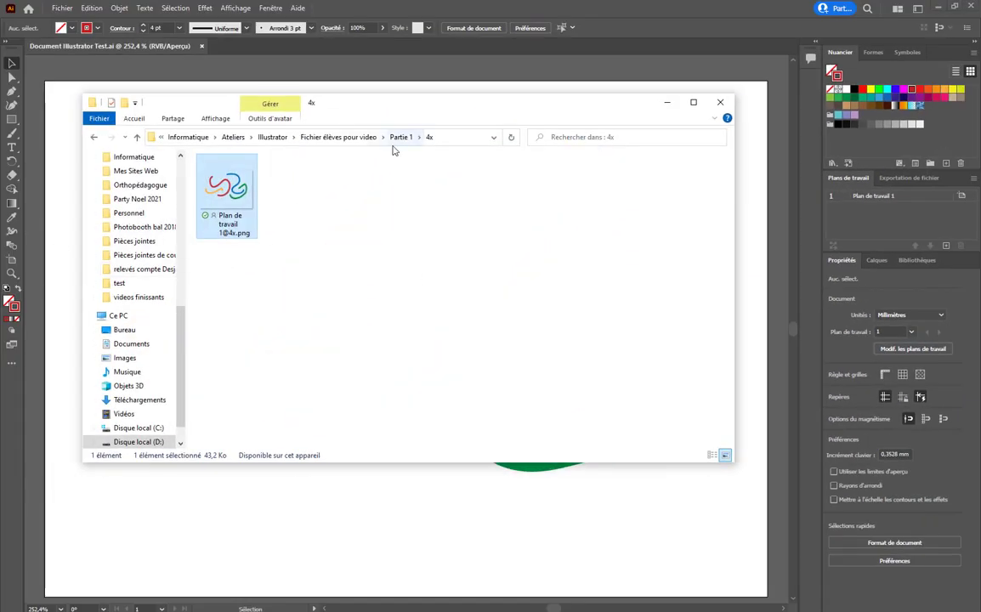
{"action": "left_click", "coordinate": [403, 138]}
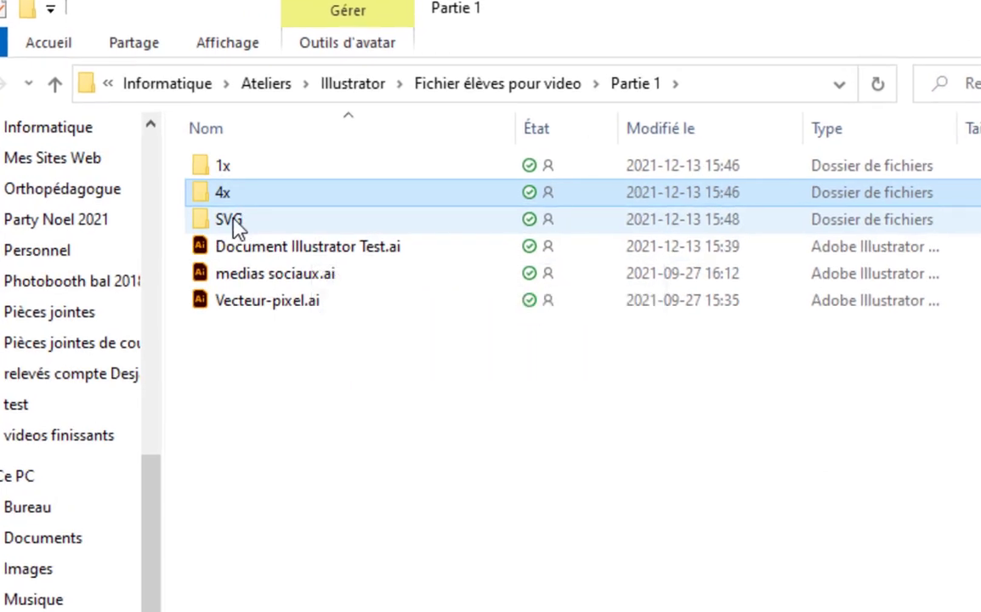
{"action": "double_click", "coordinate": [252, 230]}
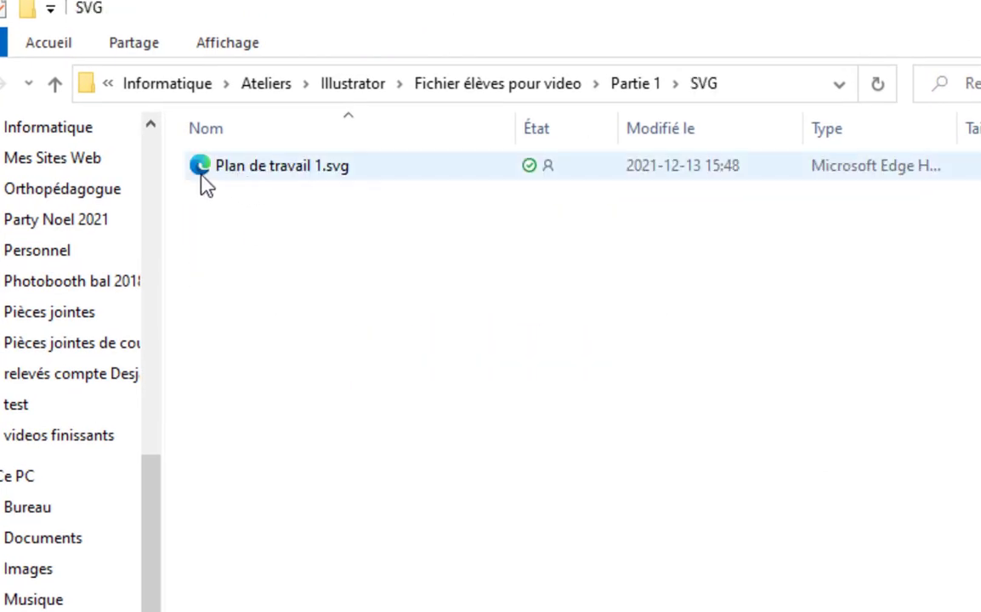
- Open "Plan de travail 1.svg" in Edge, restore the browser window and enlarge it to examine how the drawing scales
{"action": "left_click", "coordinate": [231, 168]}
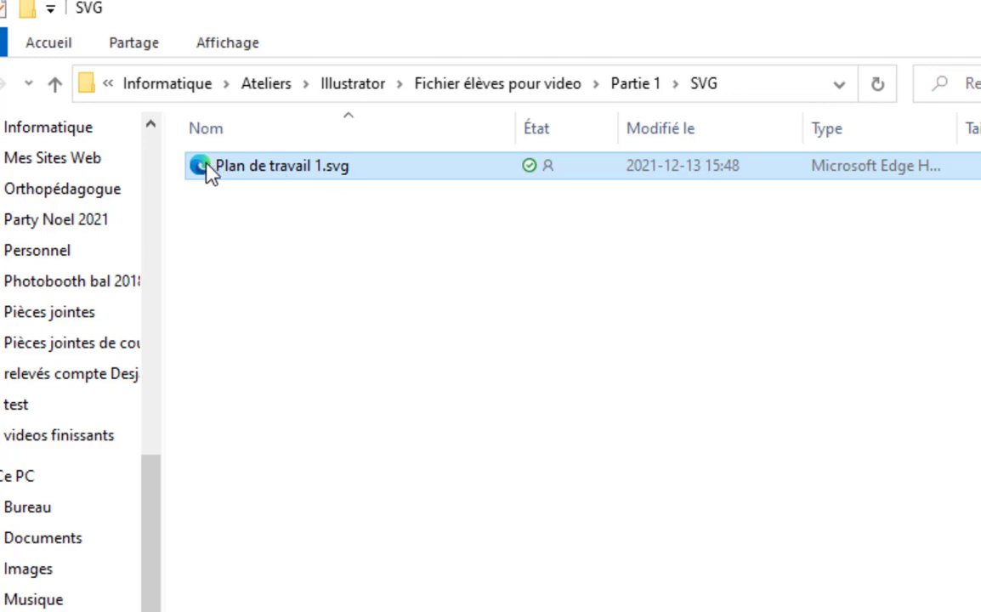
{"action": "left_click", "coordinate": [408, 427]}
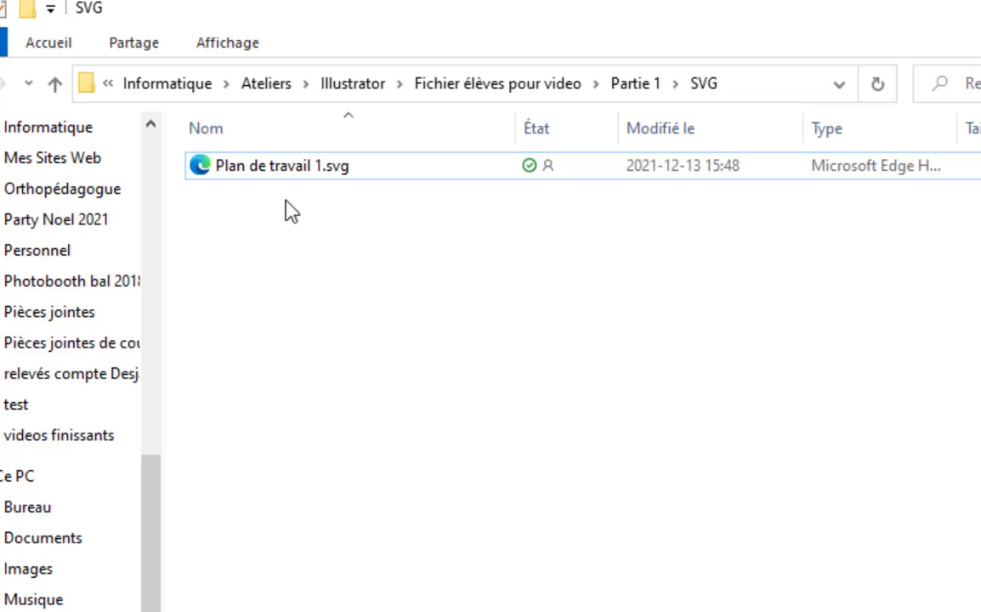
{"action": "double_click", "coordinate": [212, 173]}
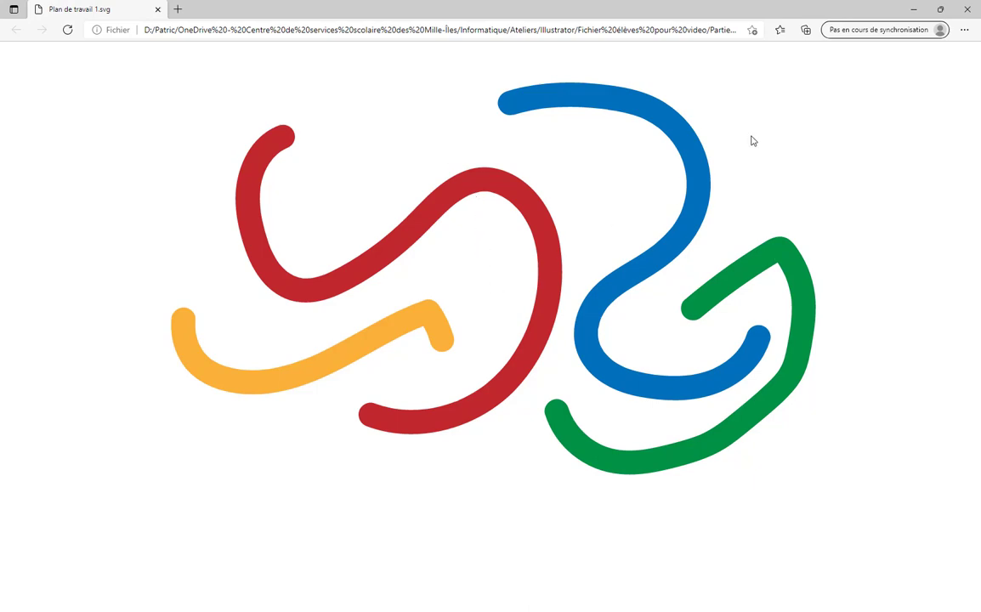
{"action": "left_click", "coordinate": [940, 9]}
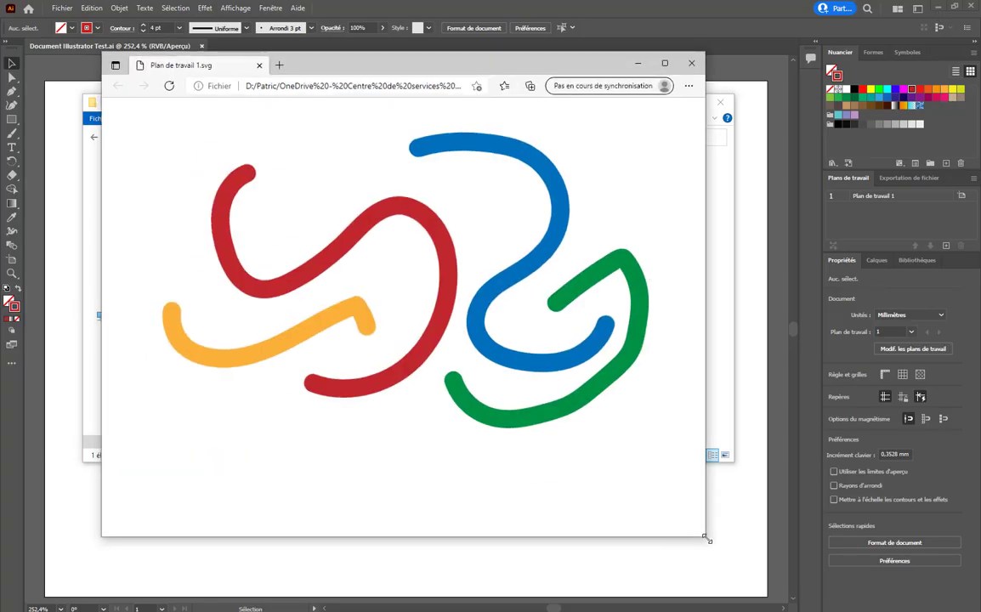
{"action": "left_click_drag", "start_coordinate": [706, 538], "coordinate": [844, 598]}
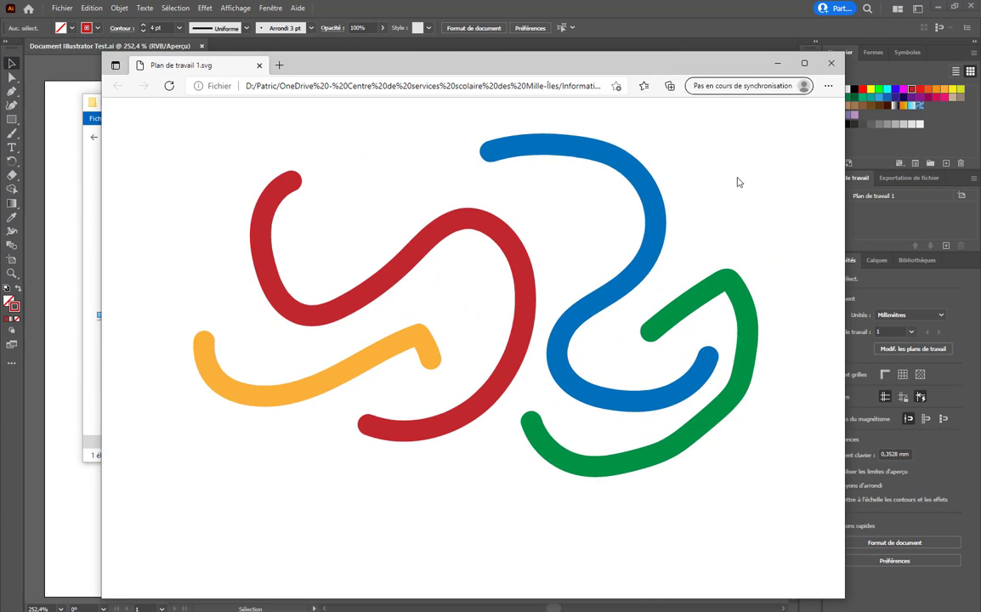